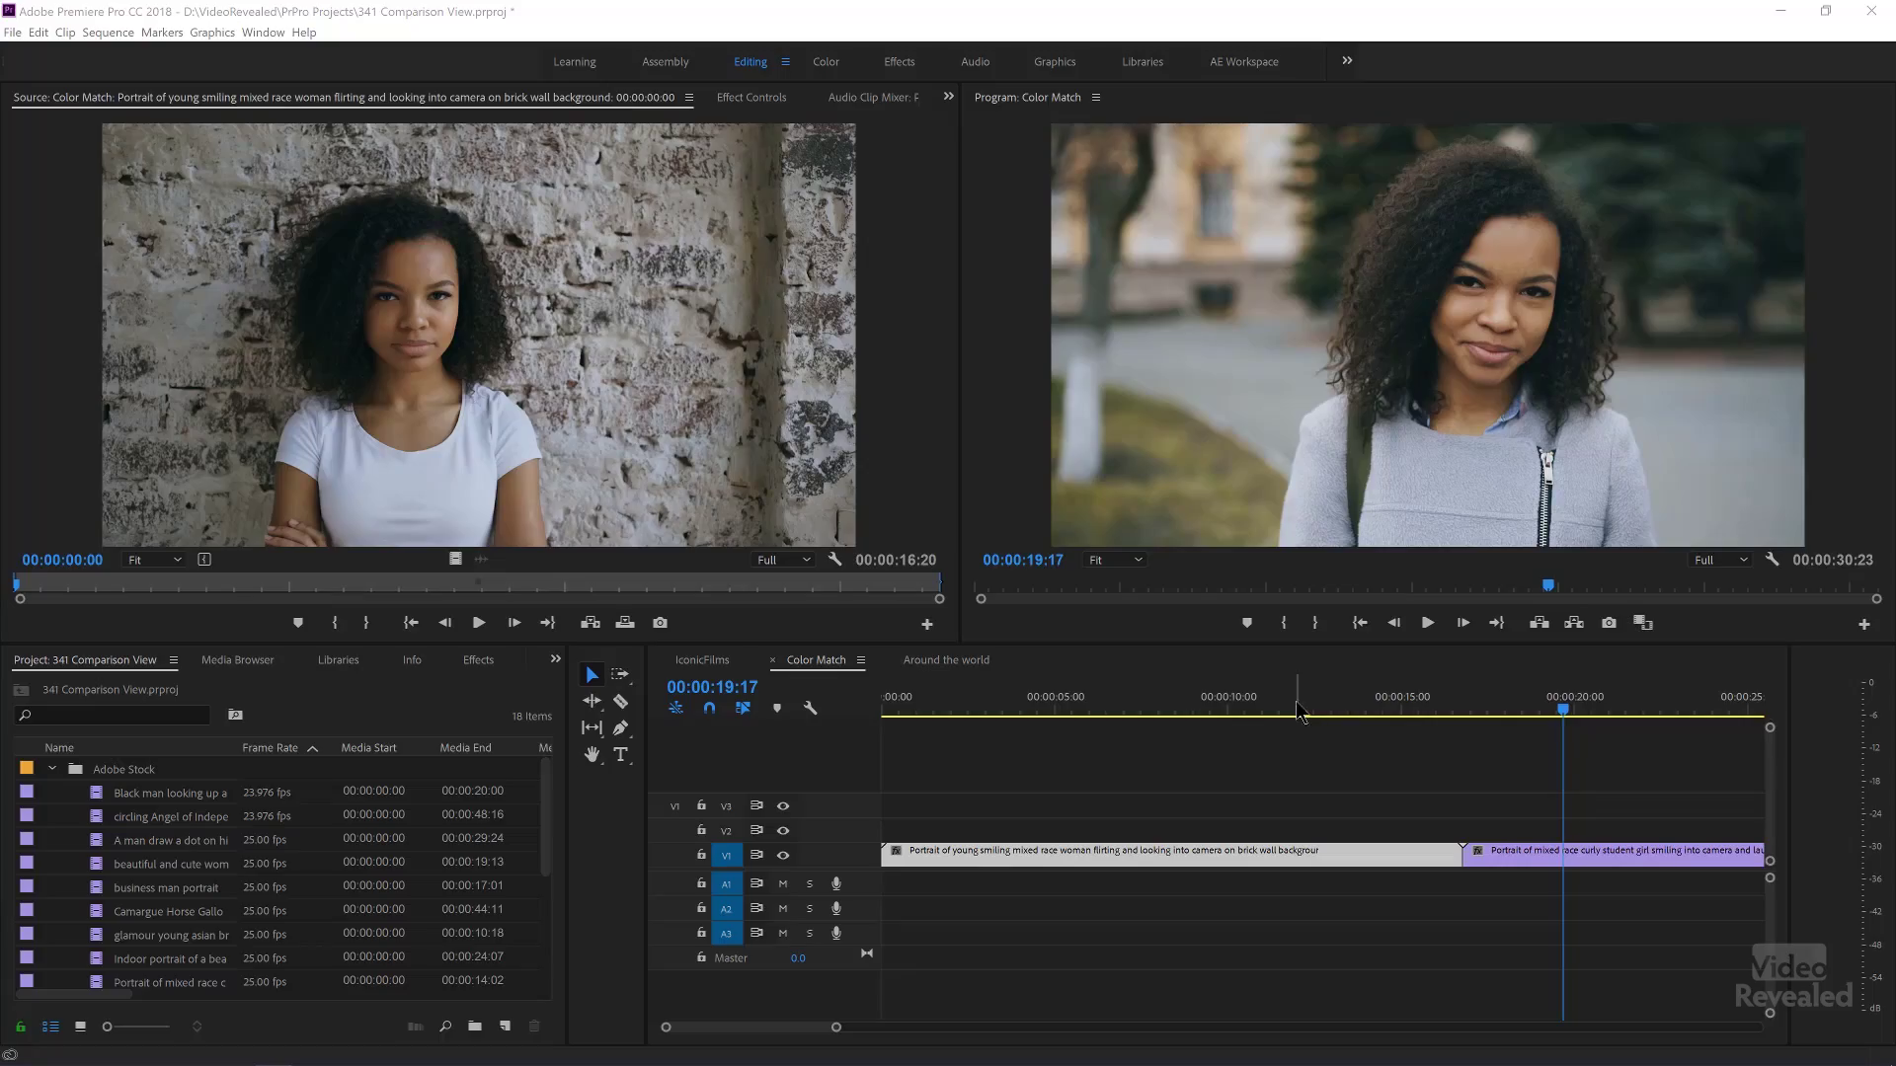
Park the playhead on the outdoor student clip at 00:00:21:04 and switch to the Color workspace.
{"action": "left_click", "coordinate": [1525, 703]}
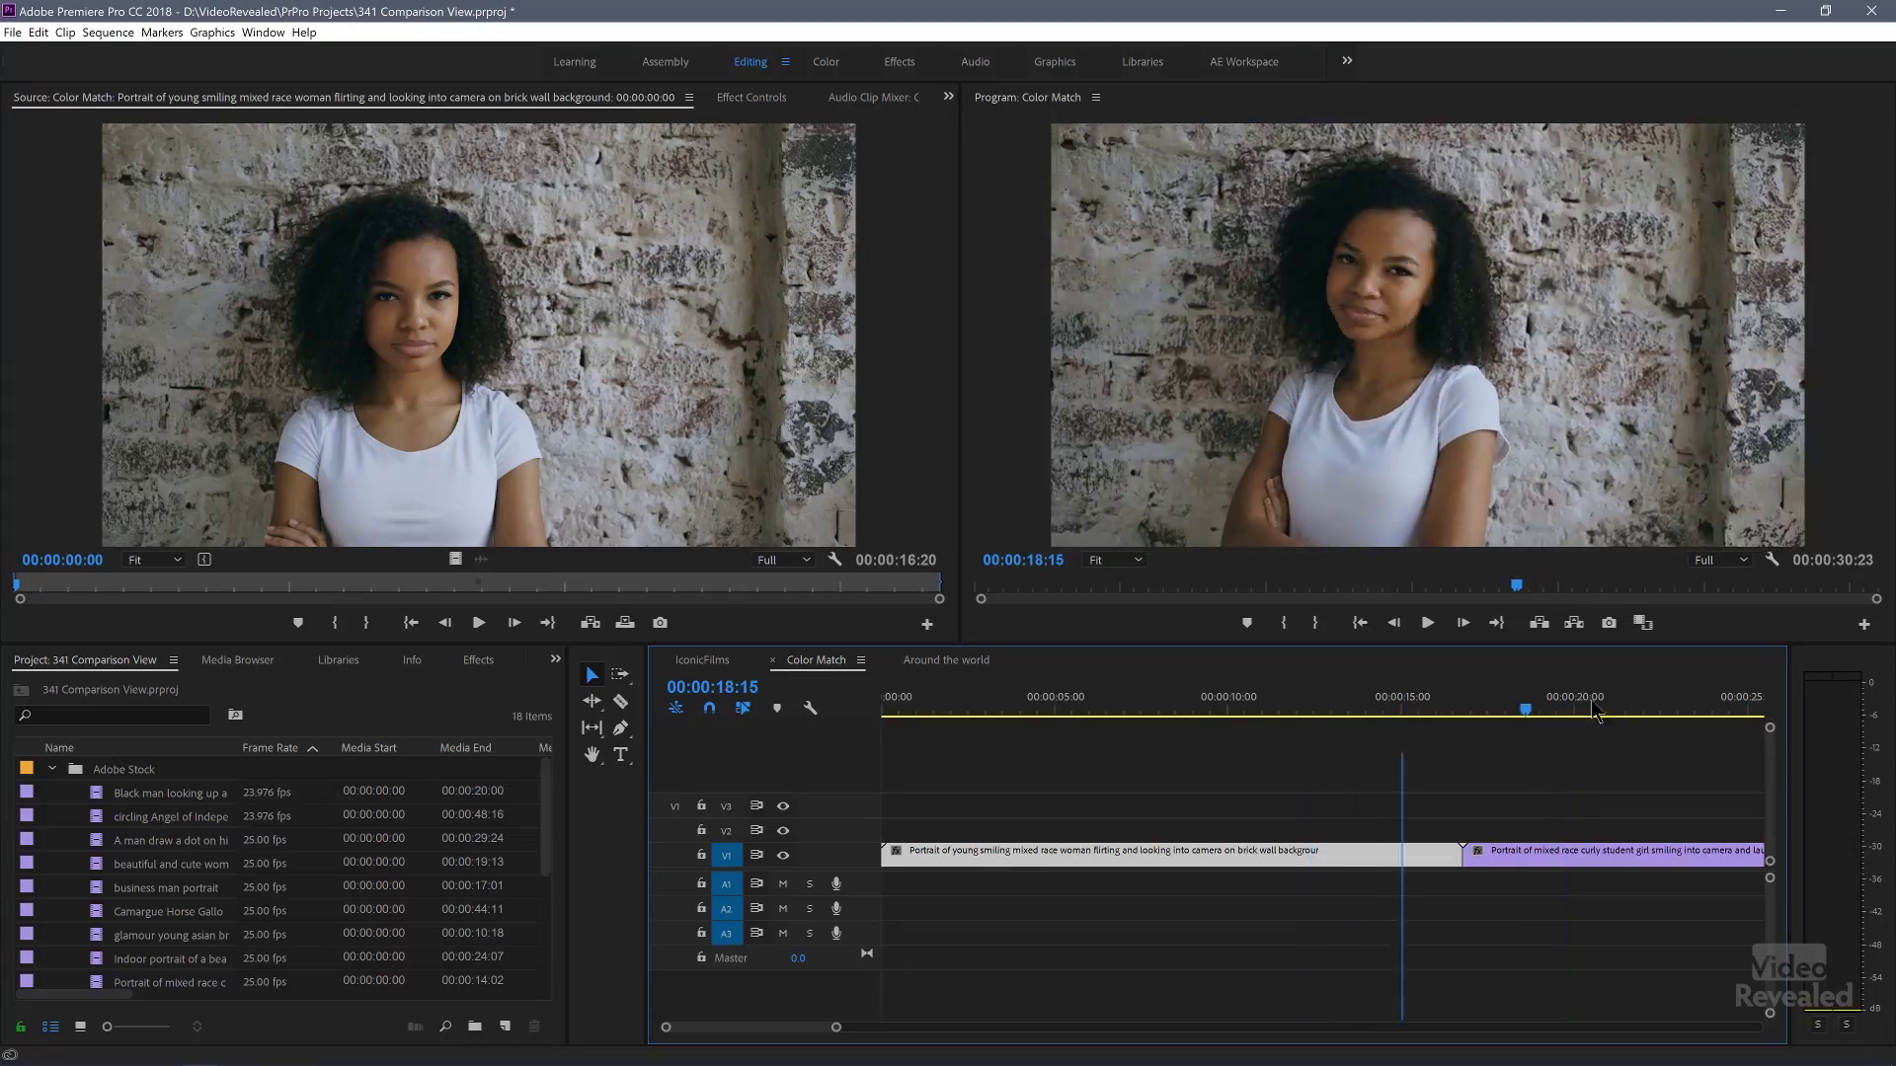
{"action": "left_click", "coordinate": [1615, 709]}
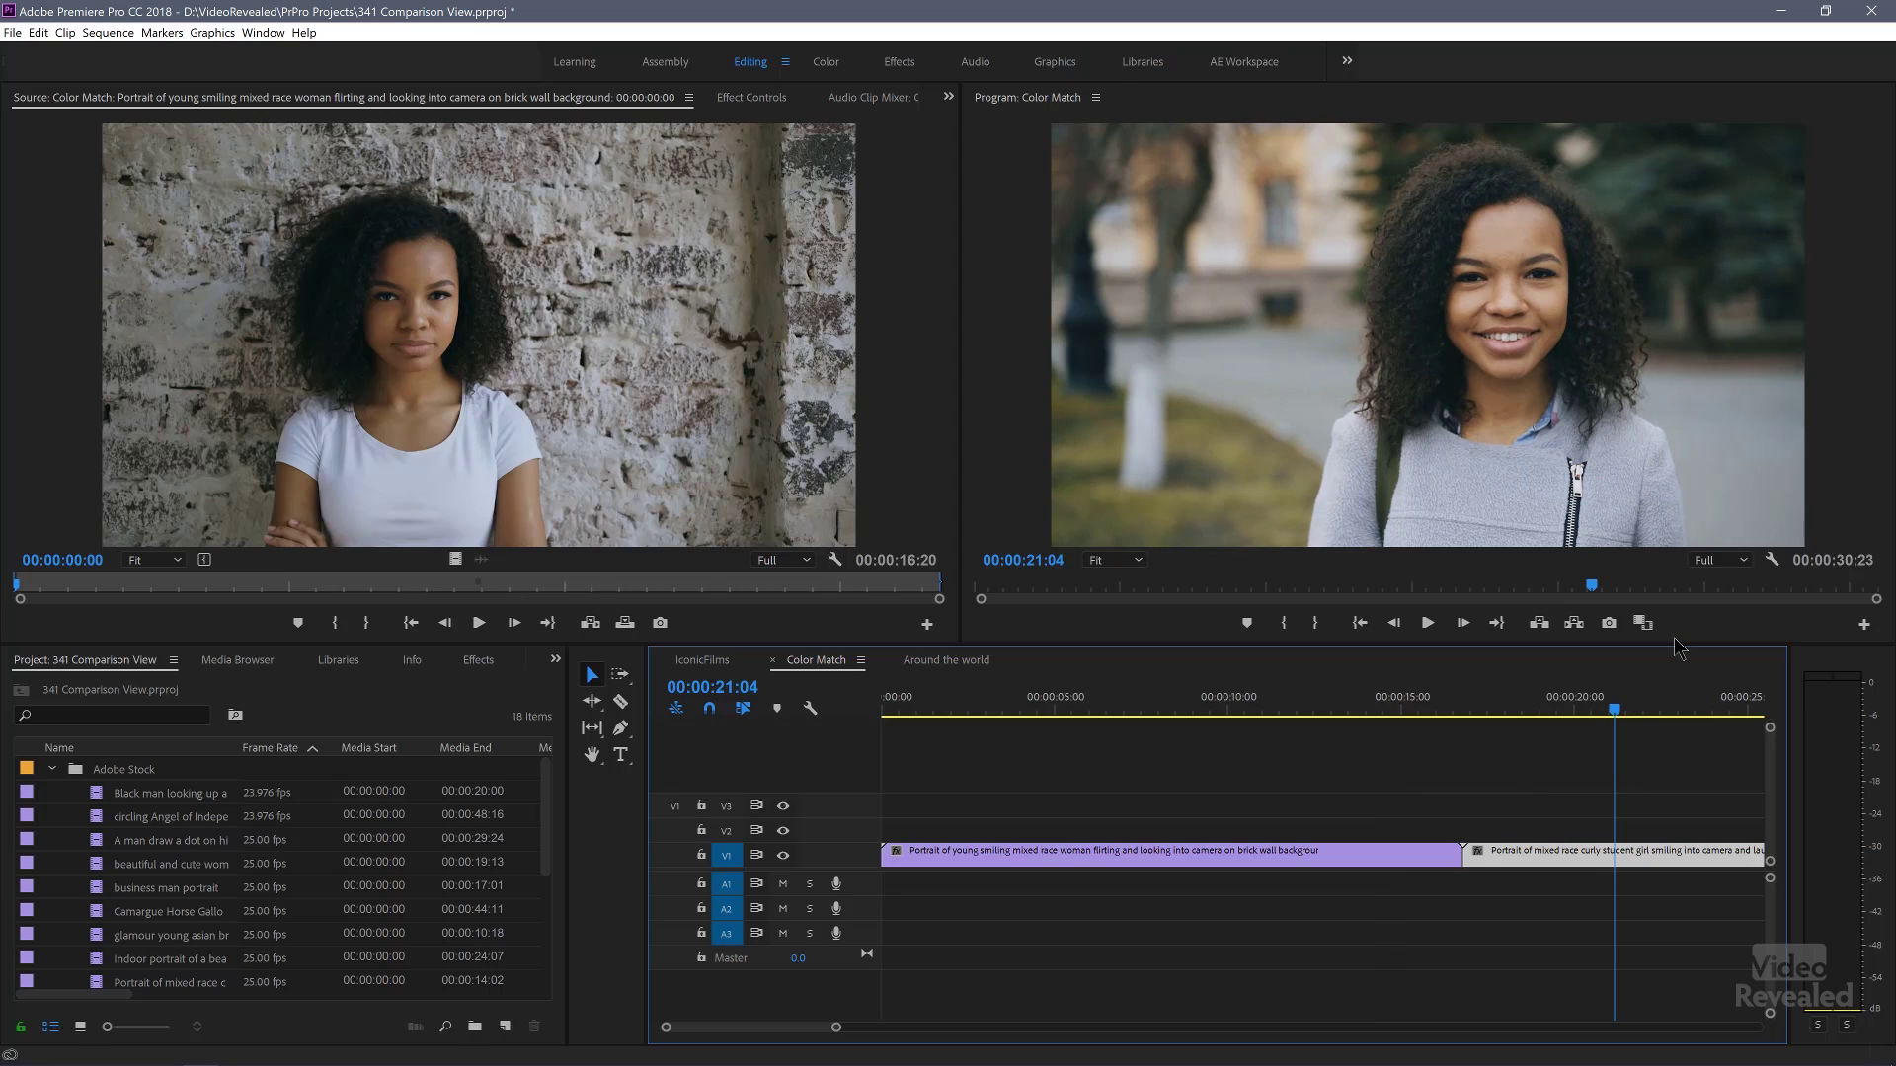
{"action": "left_click", "coordinate": [837, 63]}
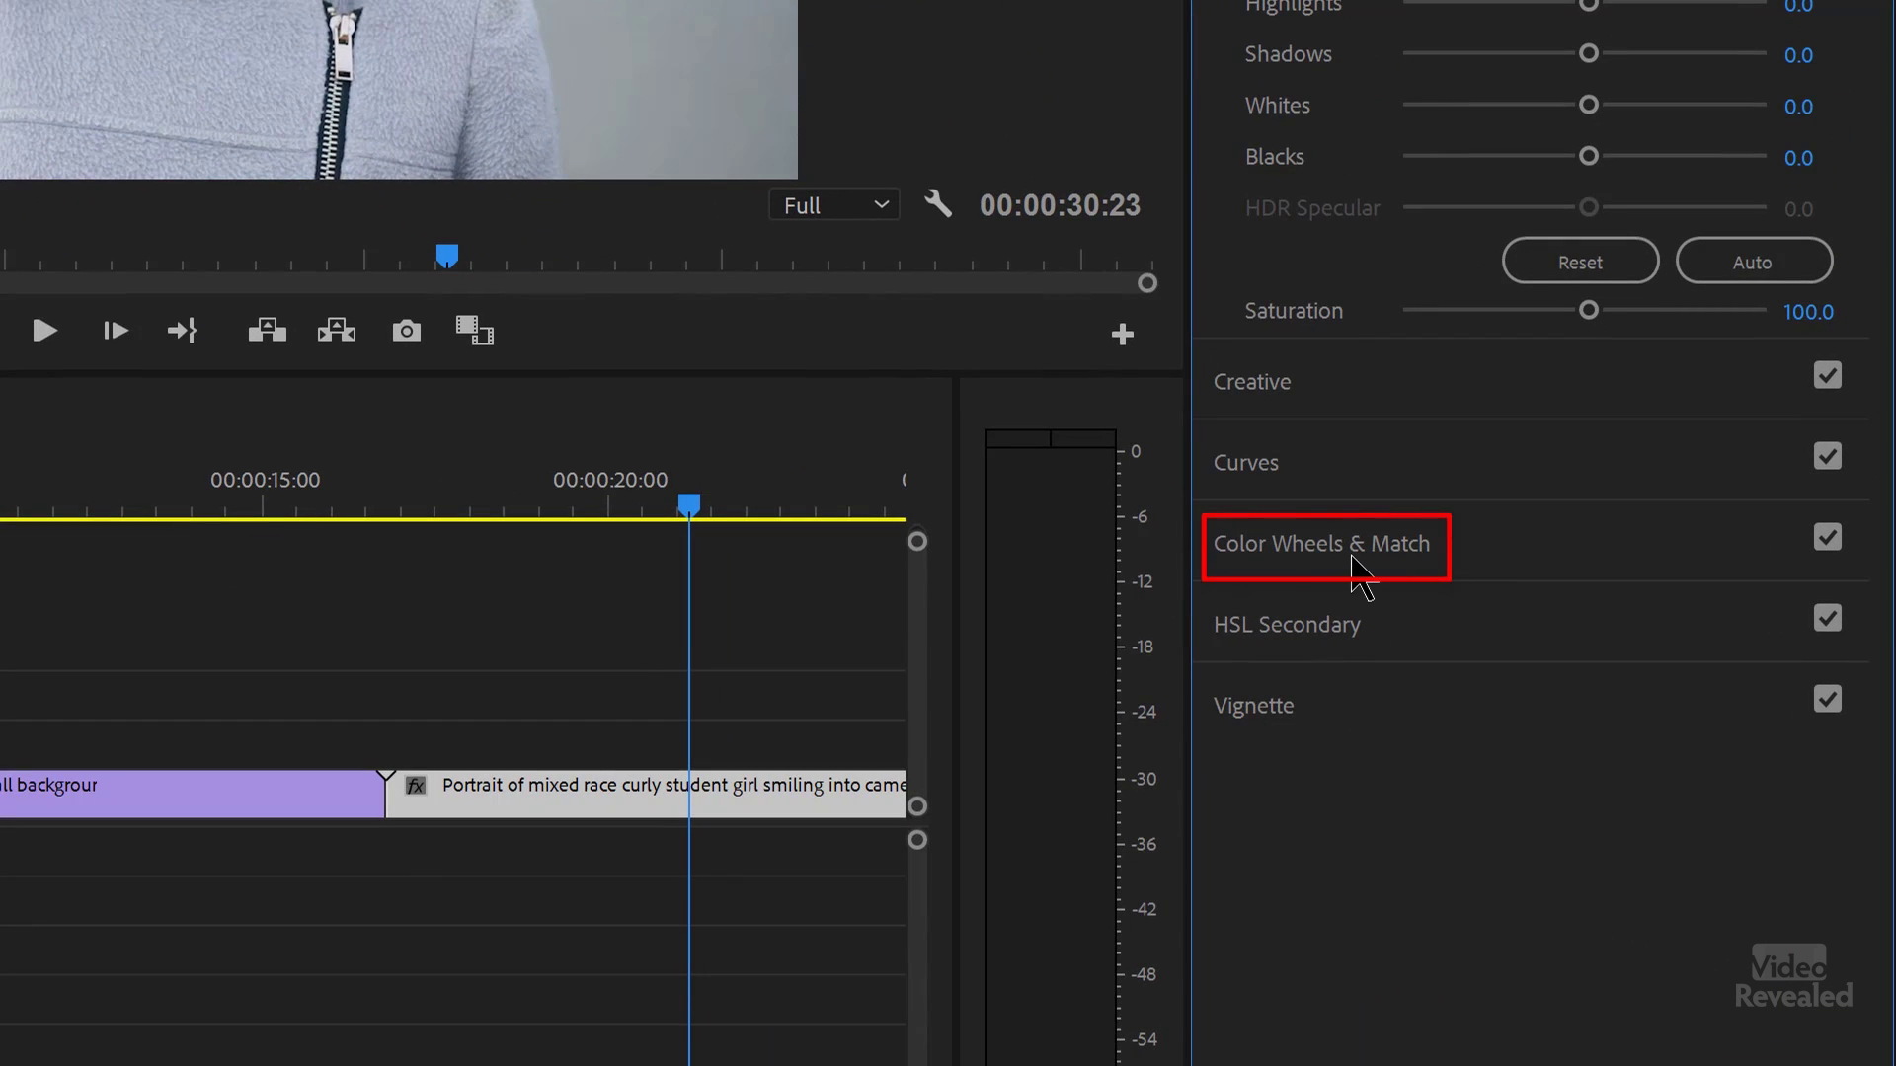
Expand Color Wheels & Match in Lumetri Color to reveal the match options and tonal wheels.
{"action": "left_click", "coordinate": [1437, 585]}
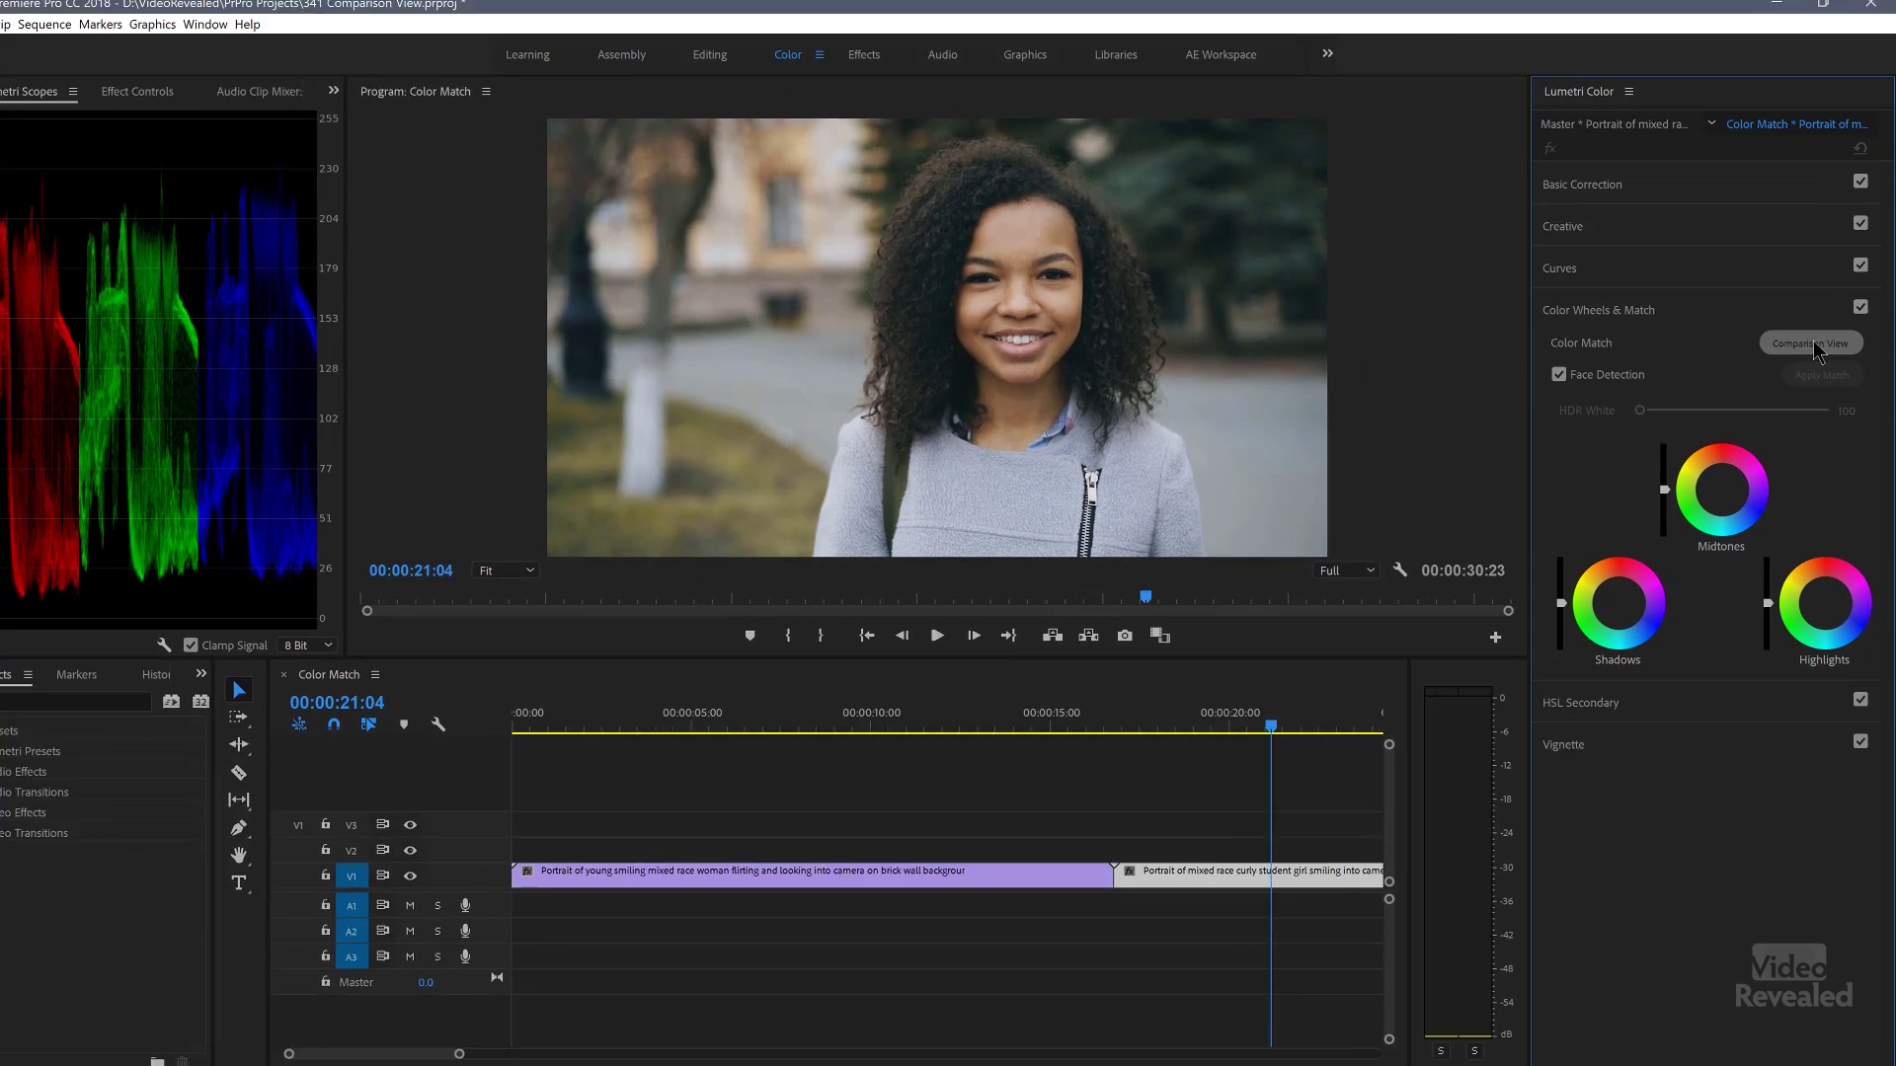
Turn on Comparison View and pick a brick-wall reference frame beside the current clip.
{"action": "left_click", "coordinate": [1731, 419]}
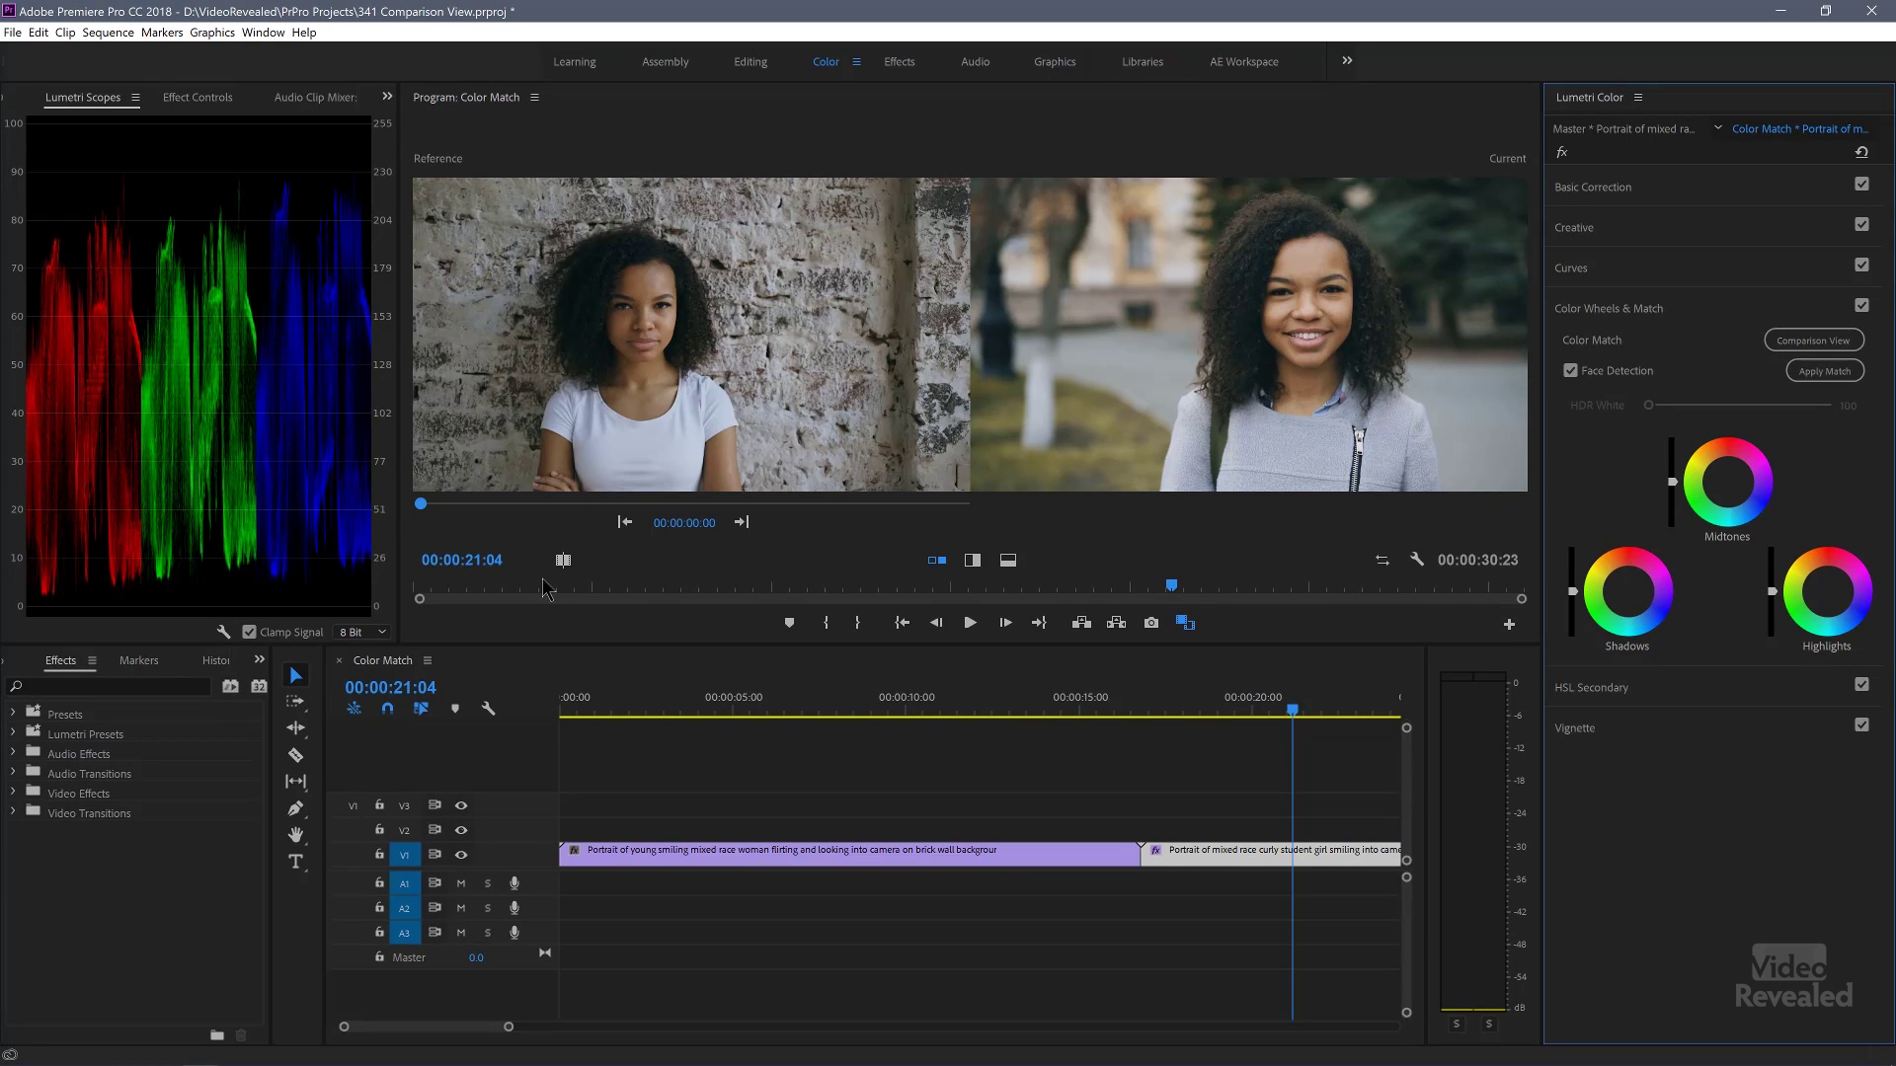
{"action": "left_click", "coordinate": [688, 528]}
{"action": "mouse_move", "coordinate": [688, 528]}
{"action": "left_mouse_down"}
{"action": "mouse_move", "coordinate": [730, 525]}
{"action": "mouse_move", "coordinate": [694, 524]}
{"action": "left_mouse_up"}
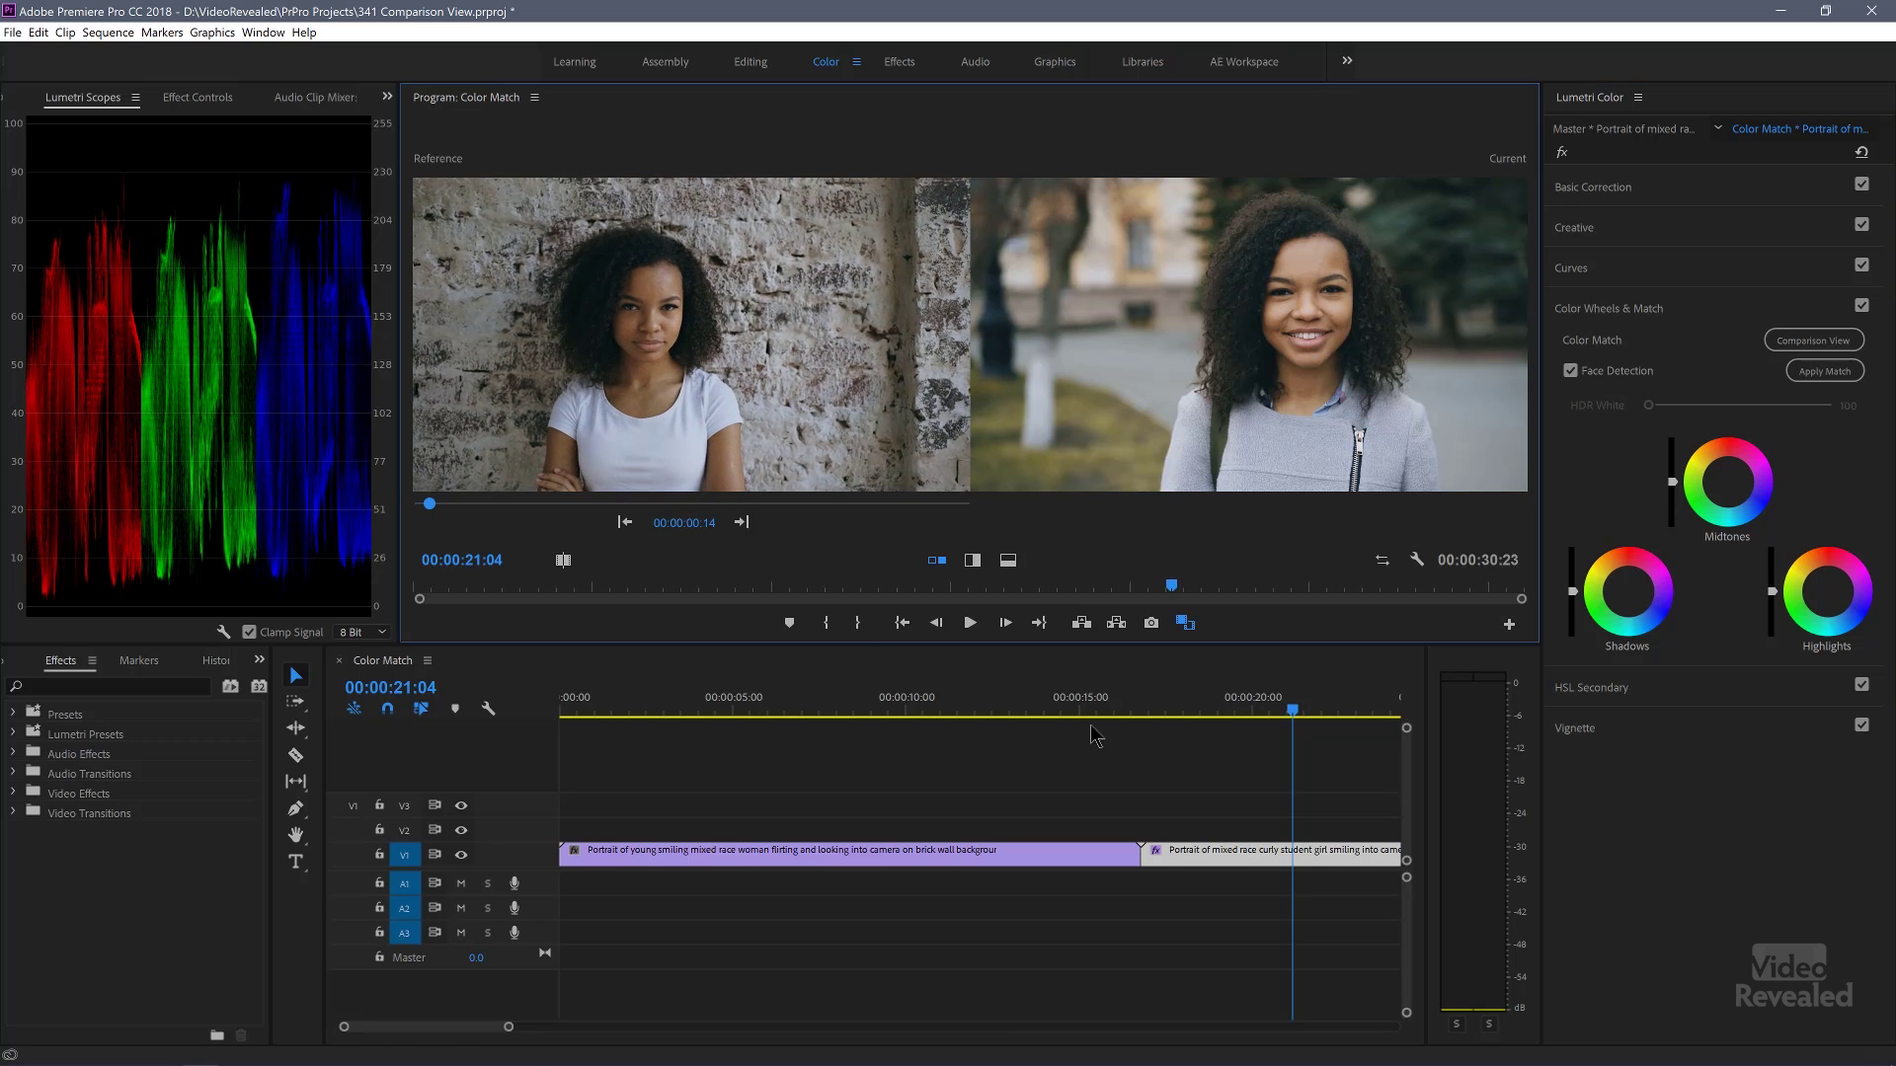
Play through the sequence and park the playhead at 00:00:21:00 in the student clip.
{"action": "left_click", "coordinate": [1241, 711]}
{"action": "key", "text": "space"}
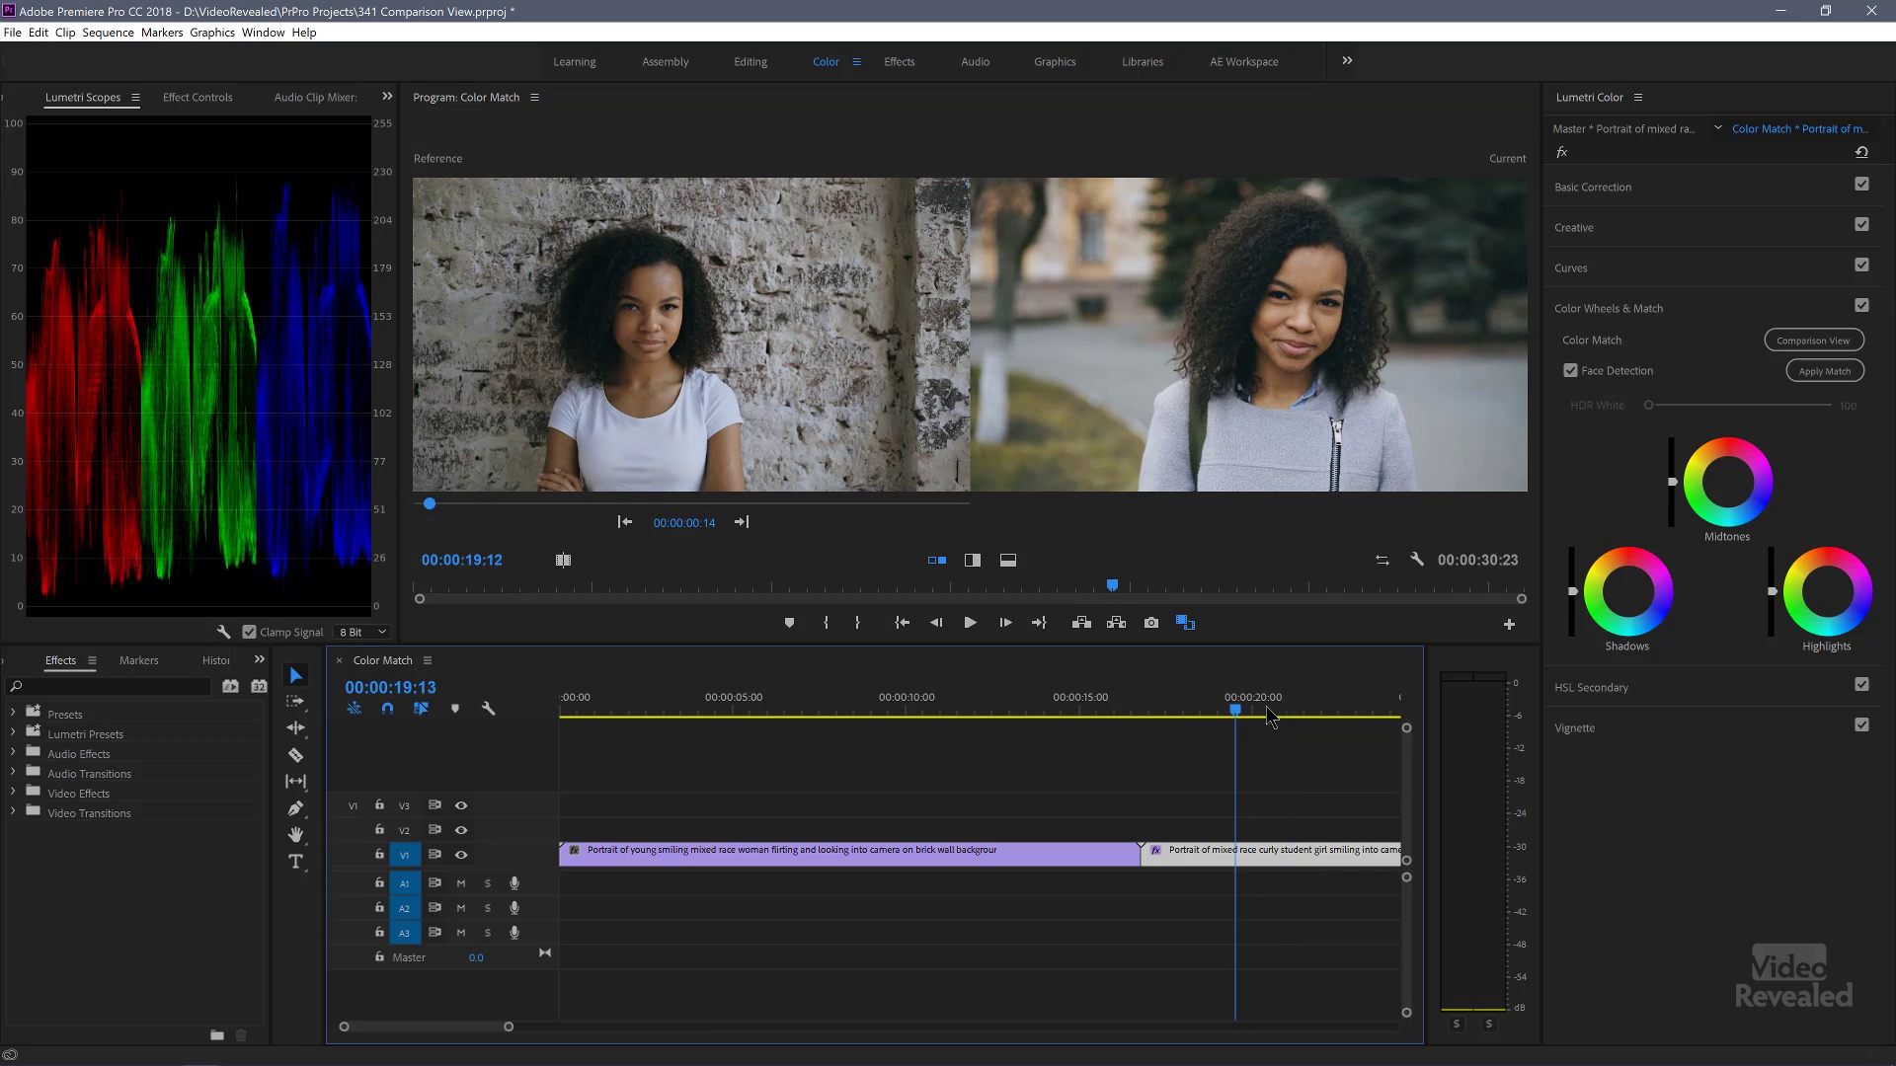
{"action": "key", "text": "space"}
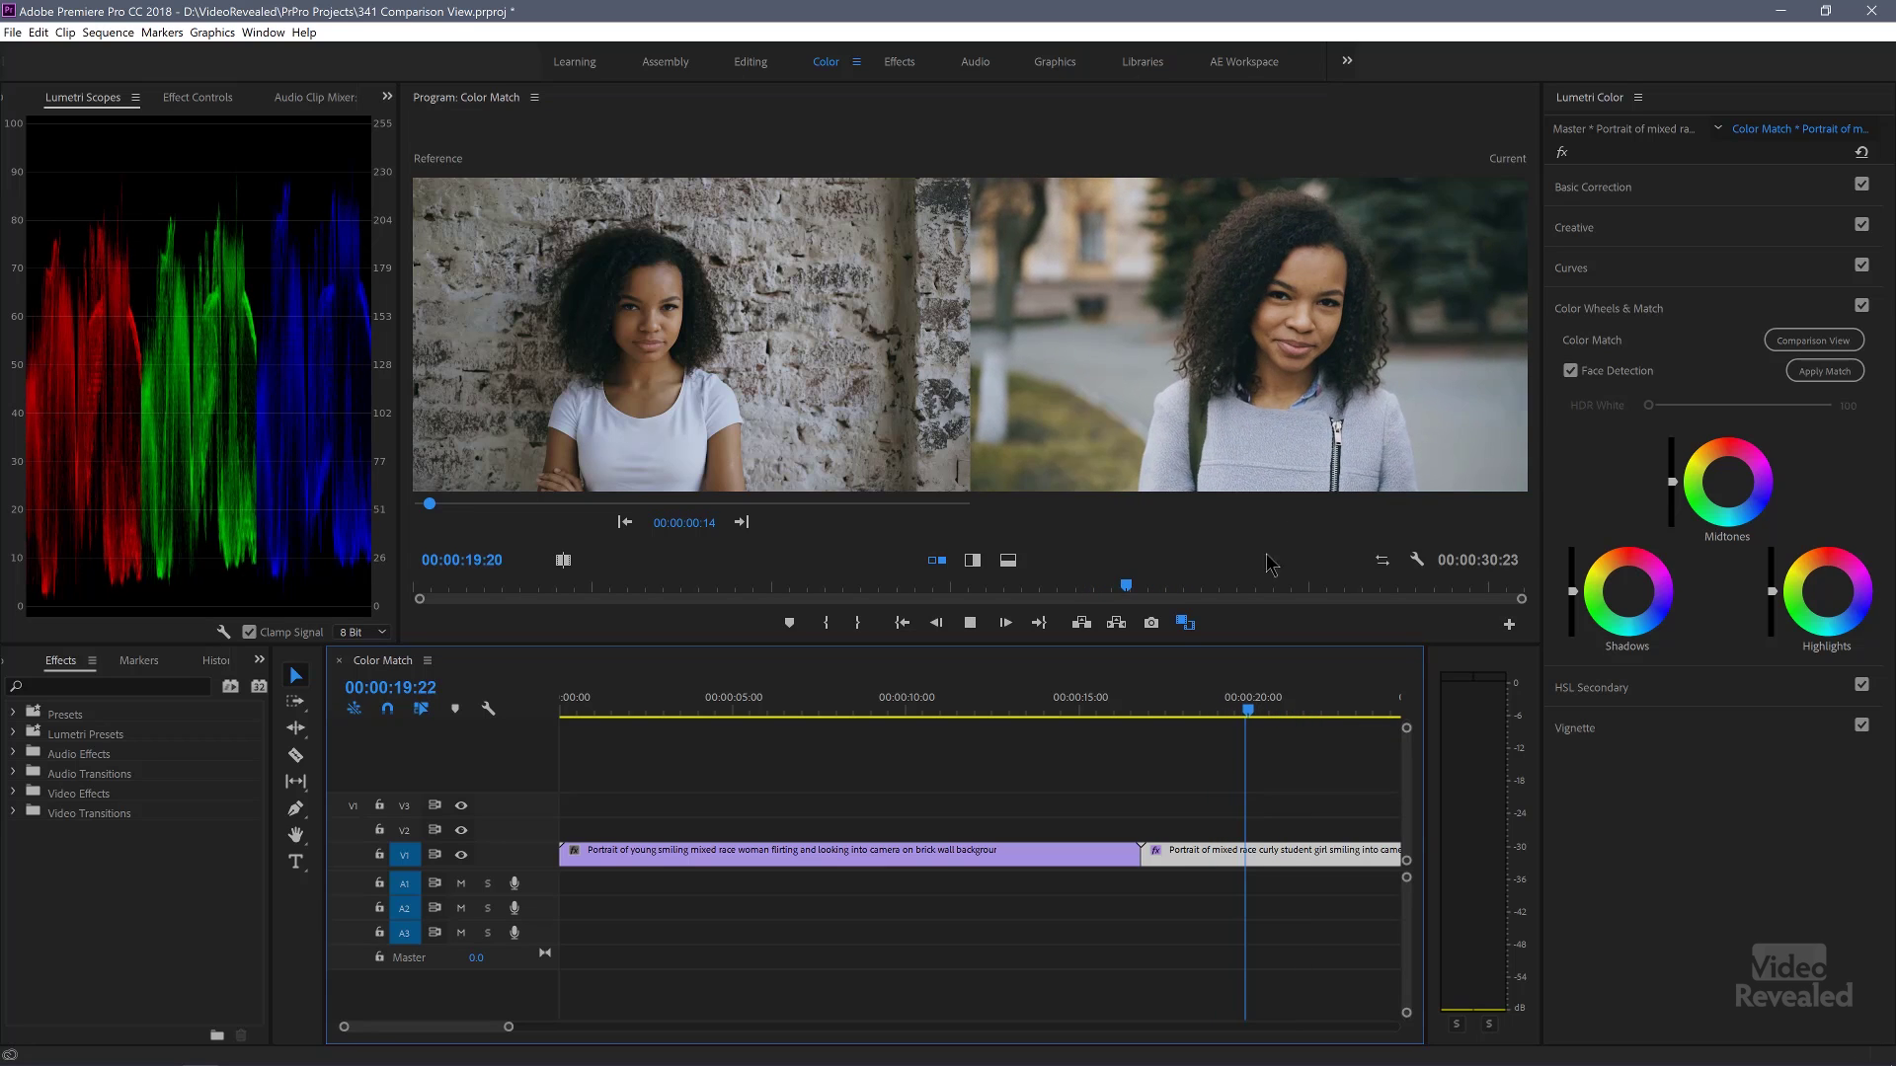
{"action": "key", "text": "space"}
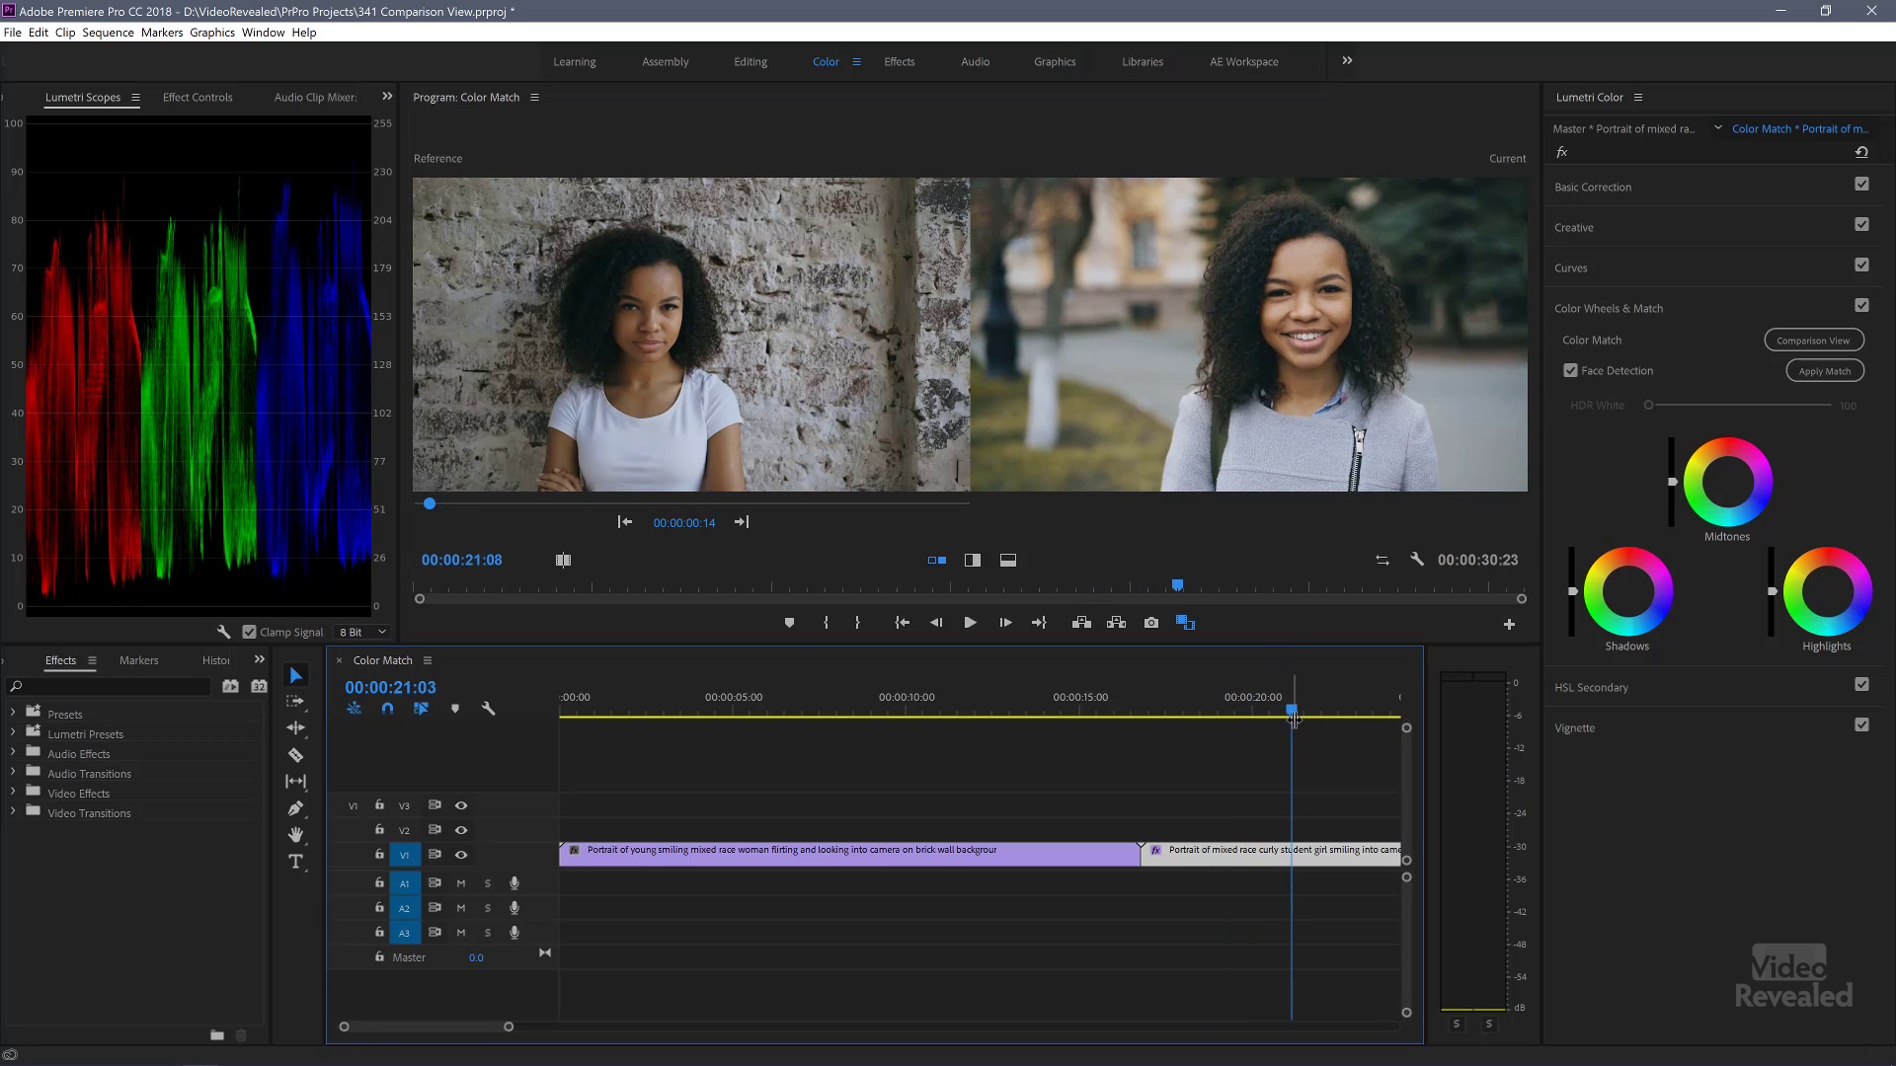
{"action": "mouse_move", "coordinate": [1291, 713]}
{"action": "left_mouse_down"}
{"action": "mouse_move", "coordinate": [1275, 715]}
{"action": "mouse_move", "coordinate": [1290, 721]}
{"action": "left_mouse_up"}
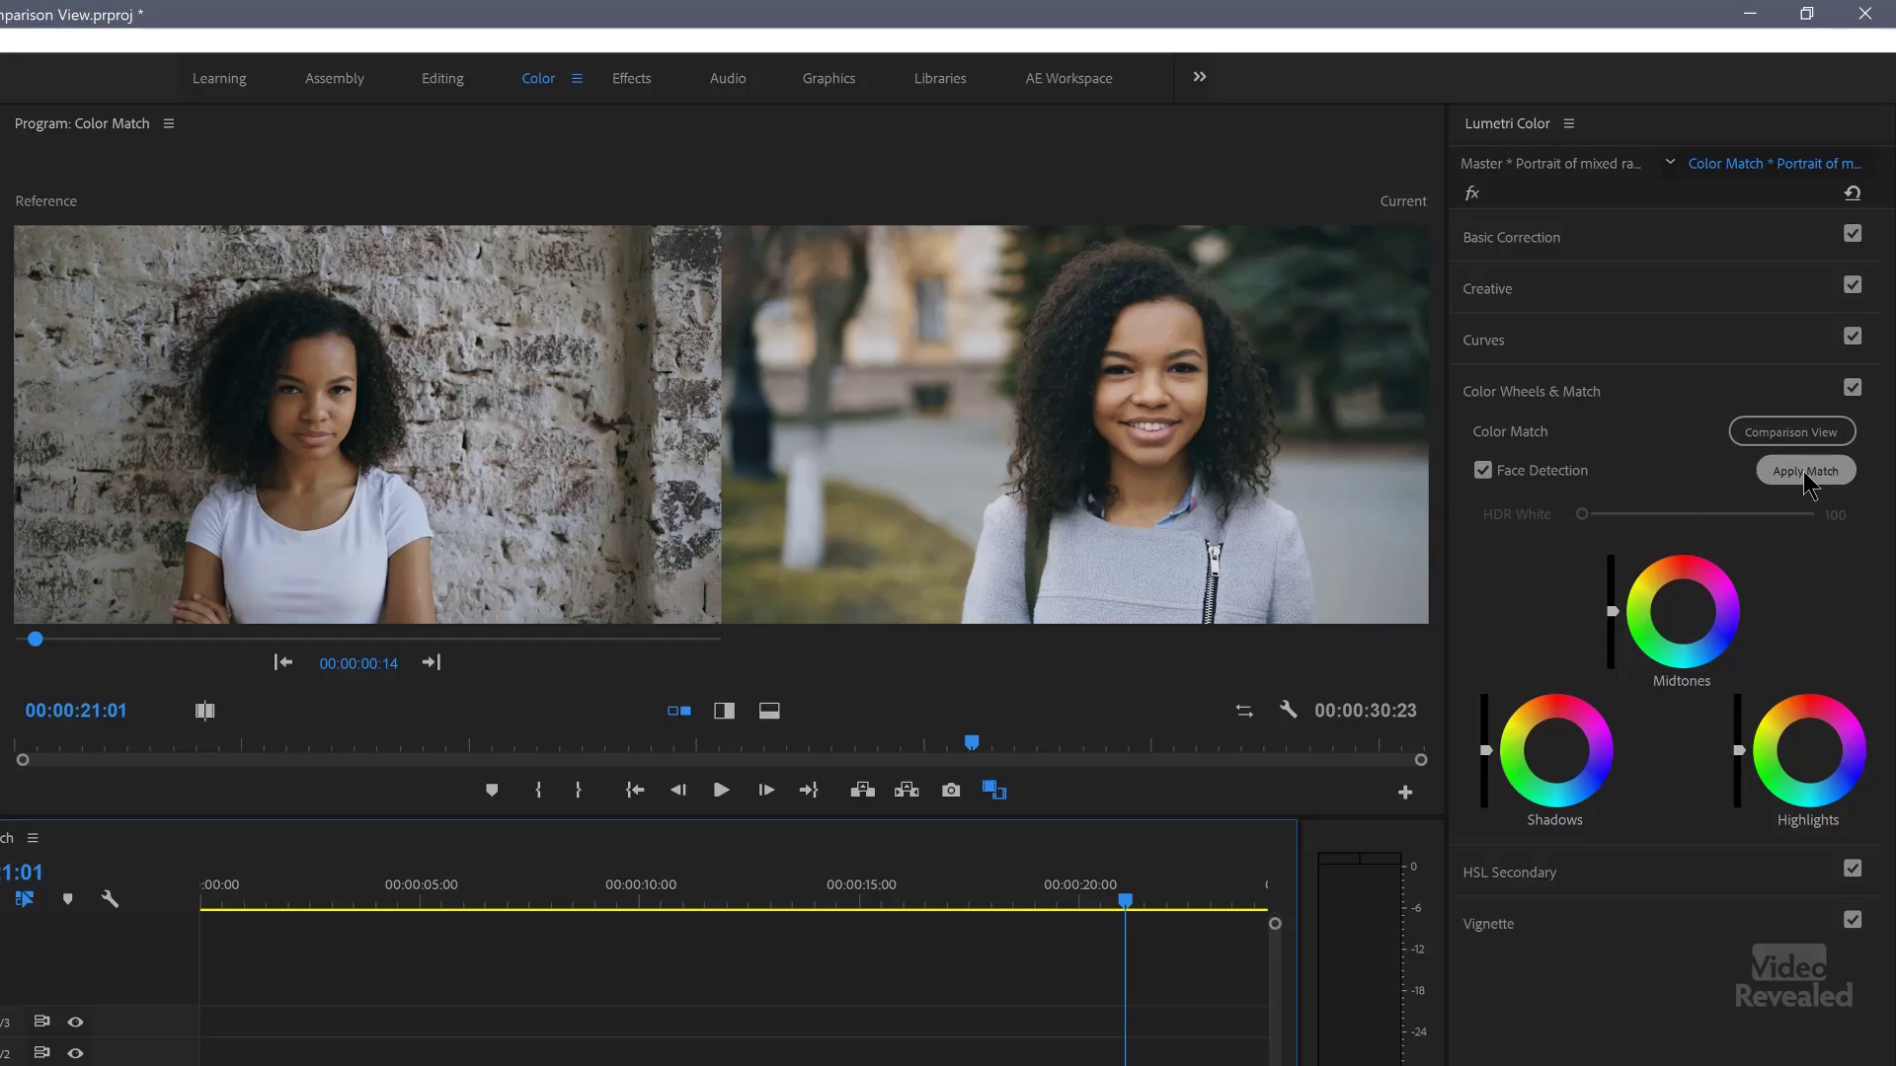
Apply Color Match to the brick-wall reference and toggle the Lumetri bypass to compare.
{"action": "left_click", "coordinate": [1805, 473]}
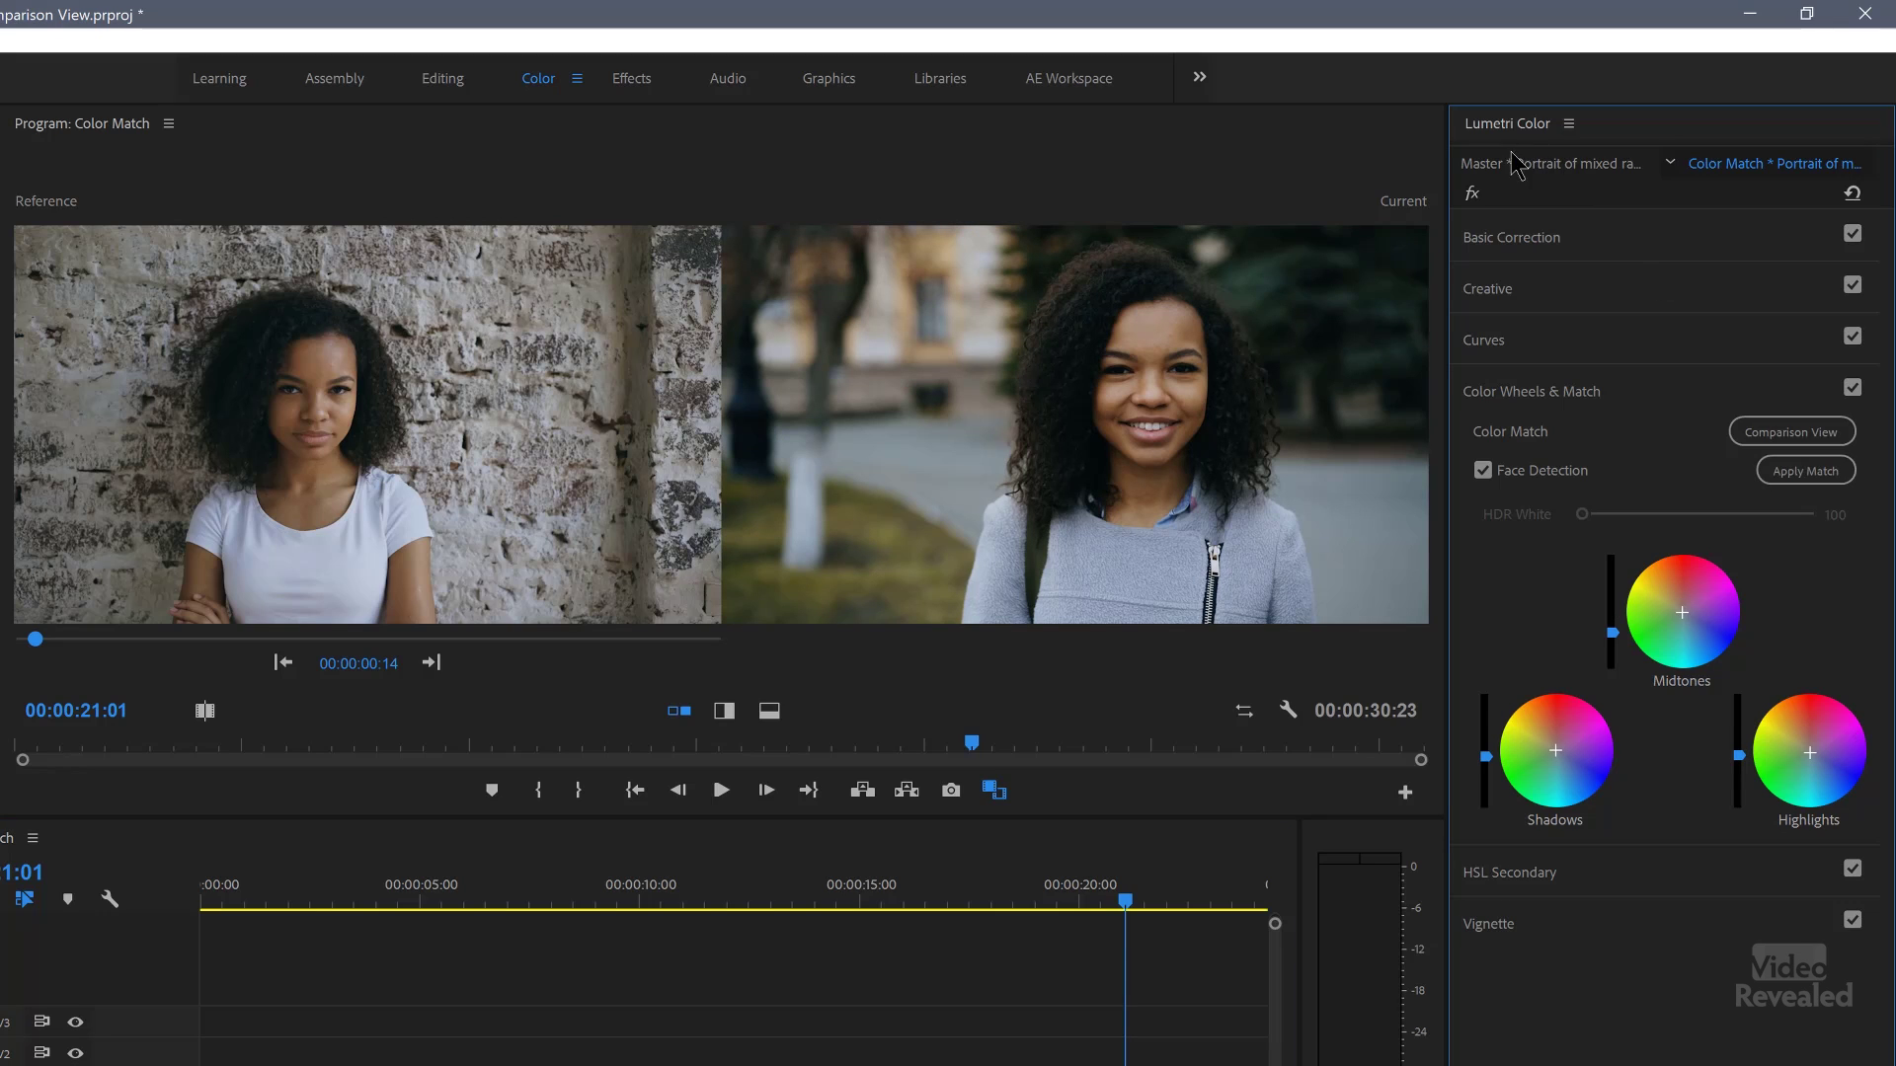
{"action": "left_click", "coordinate": [1472, 194]}
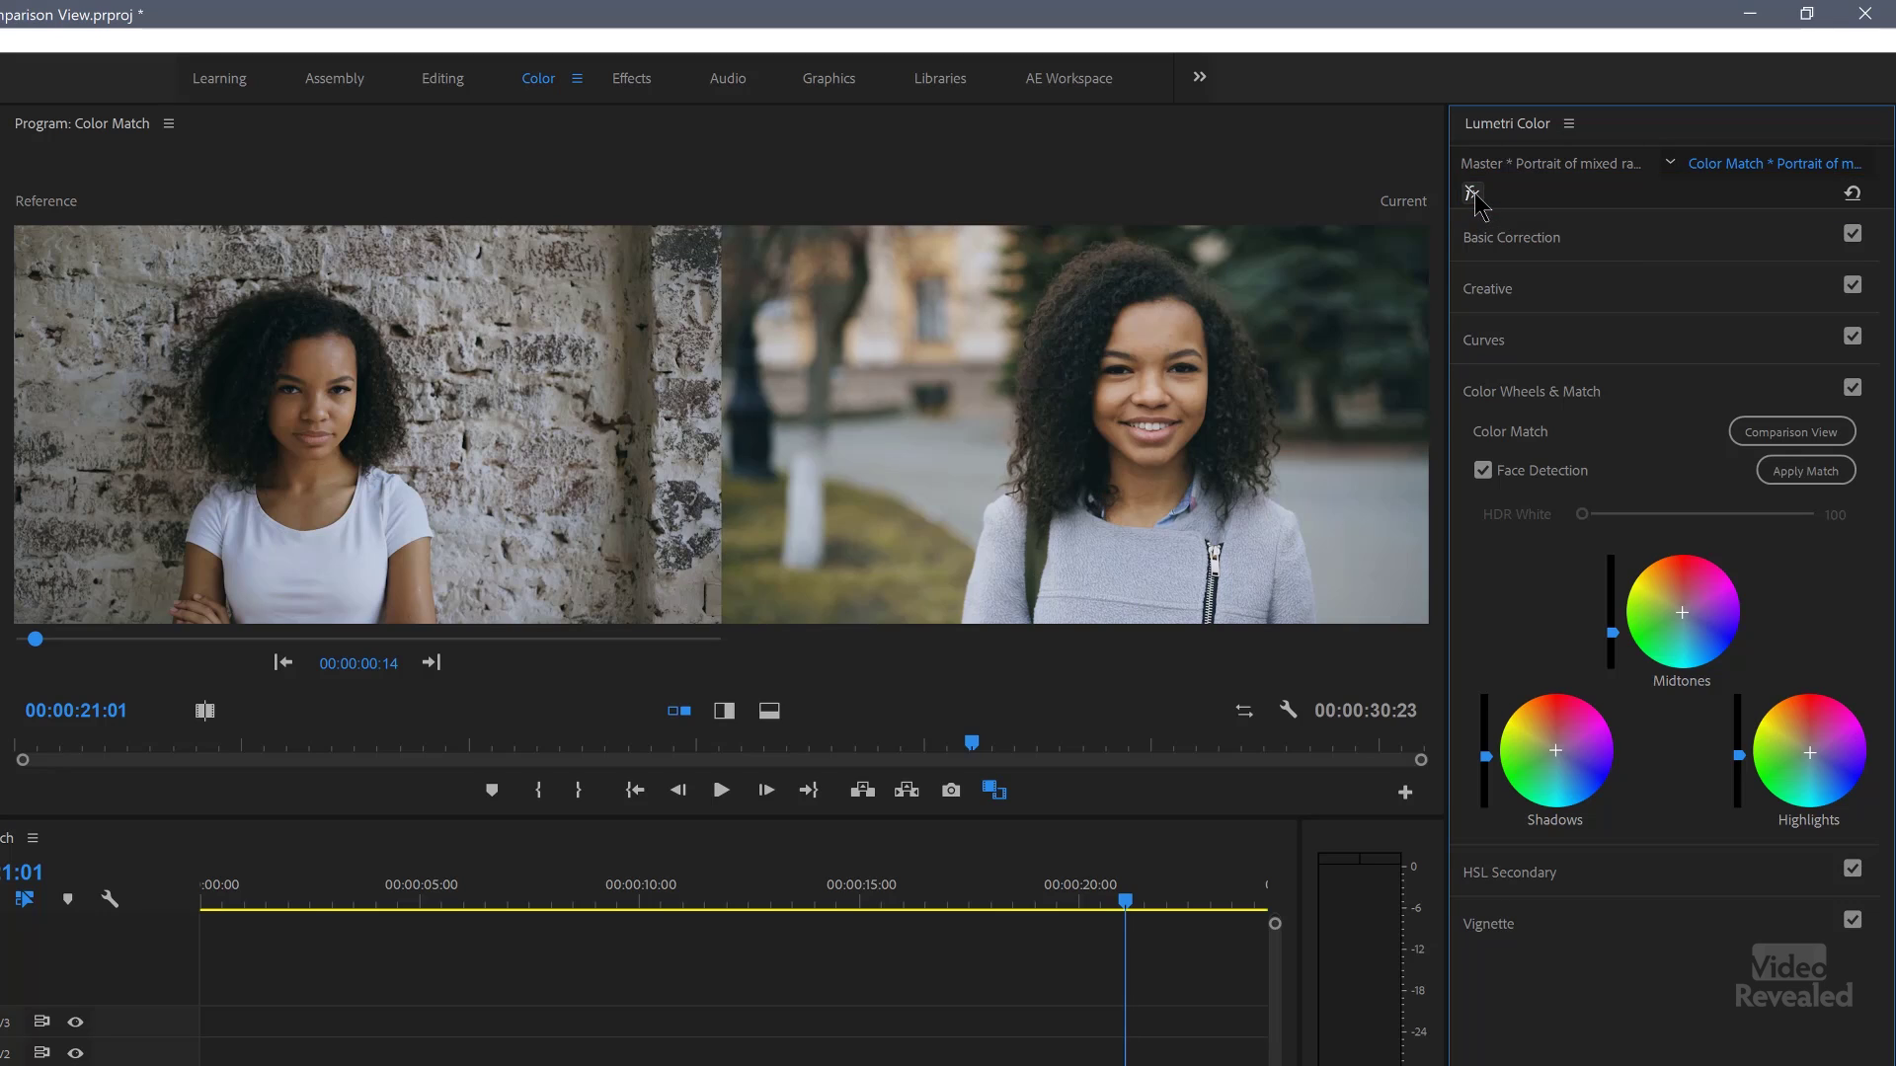
{"action": "left_click", "coordinate": [1472, 194]}
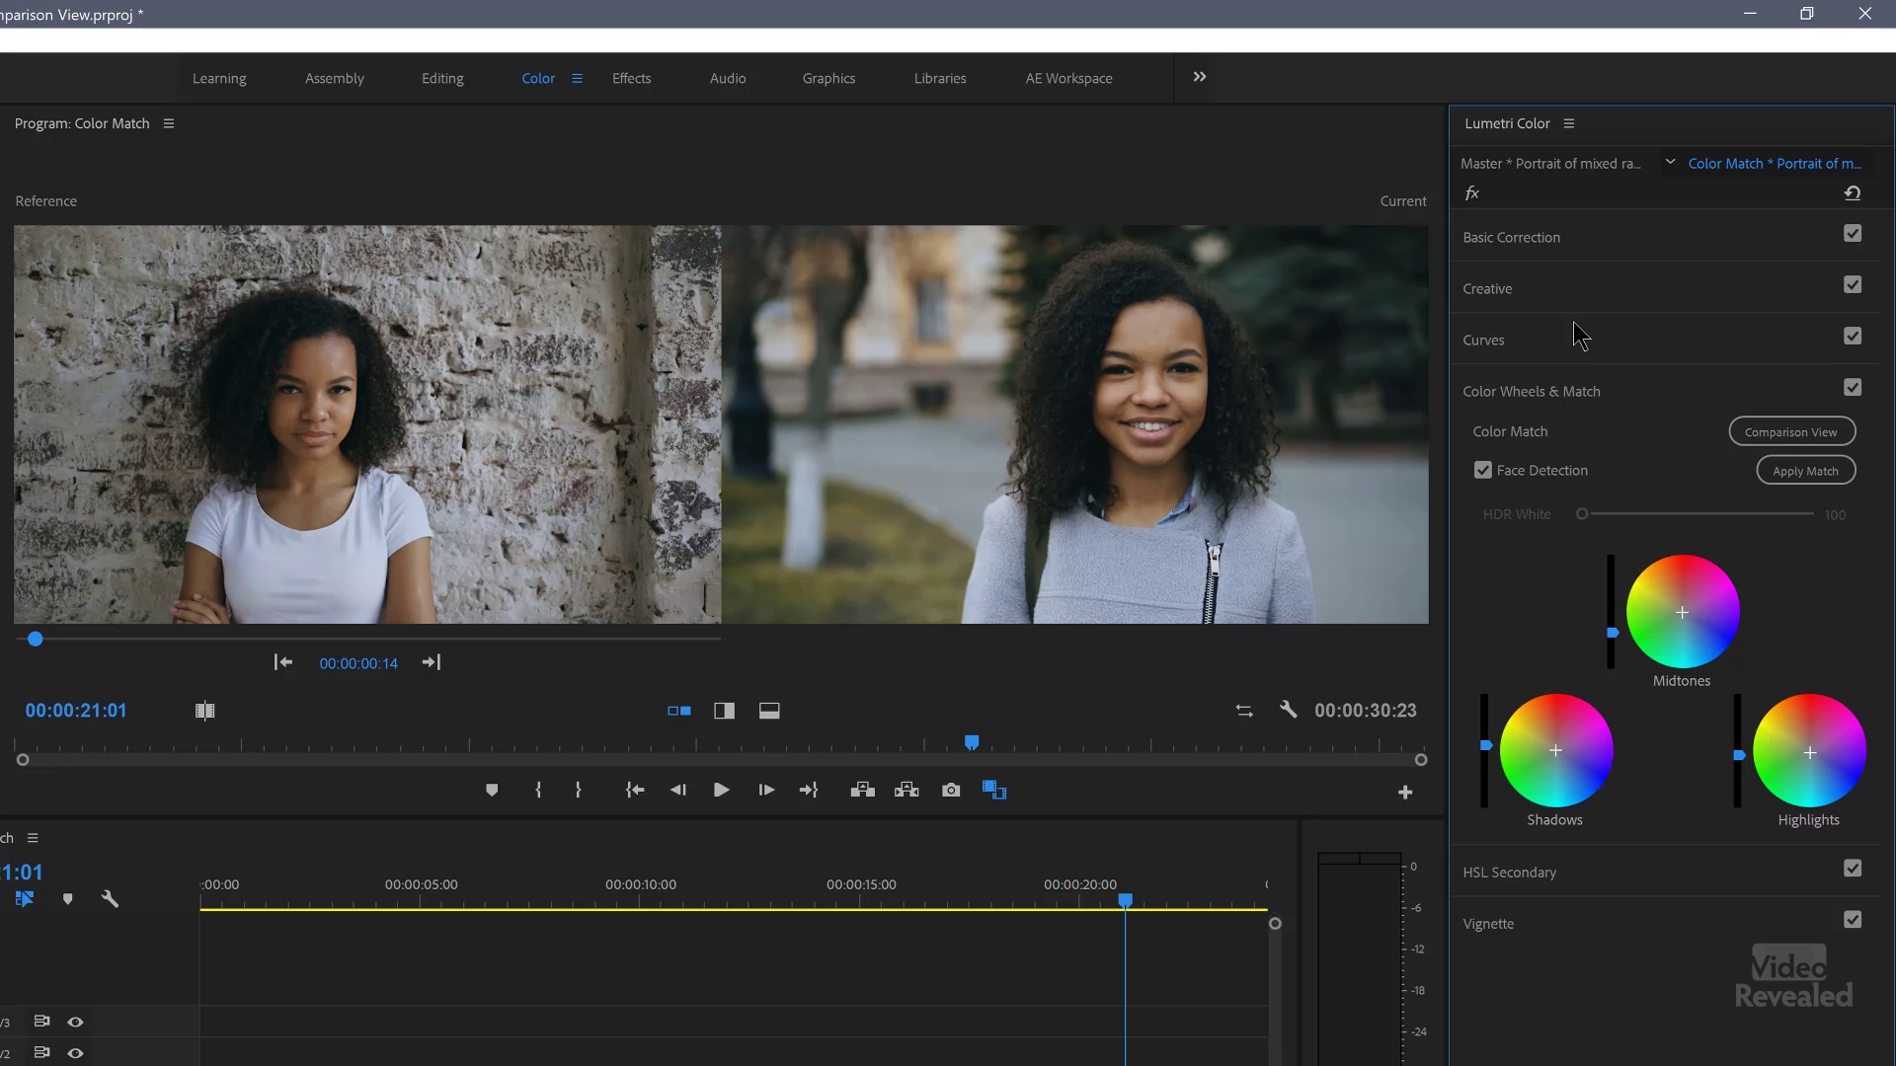
Raise the student clip's Exposure, lower Saturation to 92.5, and add a slight Vignette.
{"action": "left_click", "coordinate": [1563, 250]}
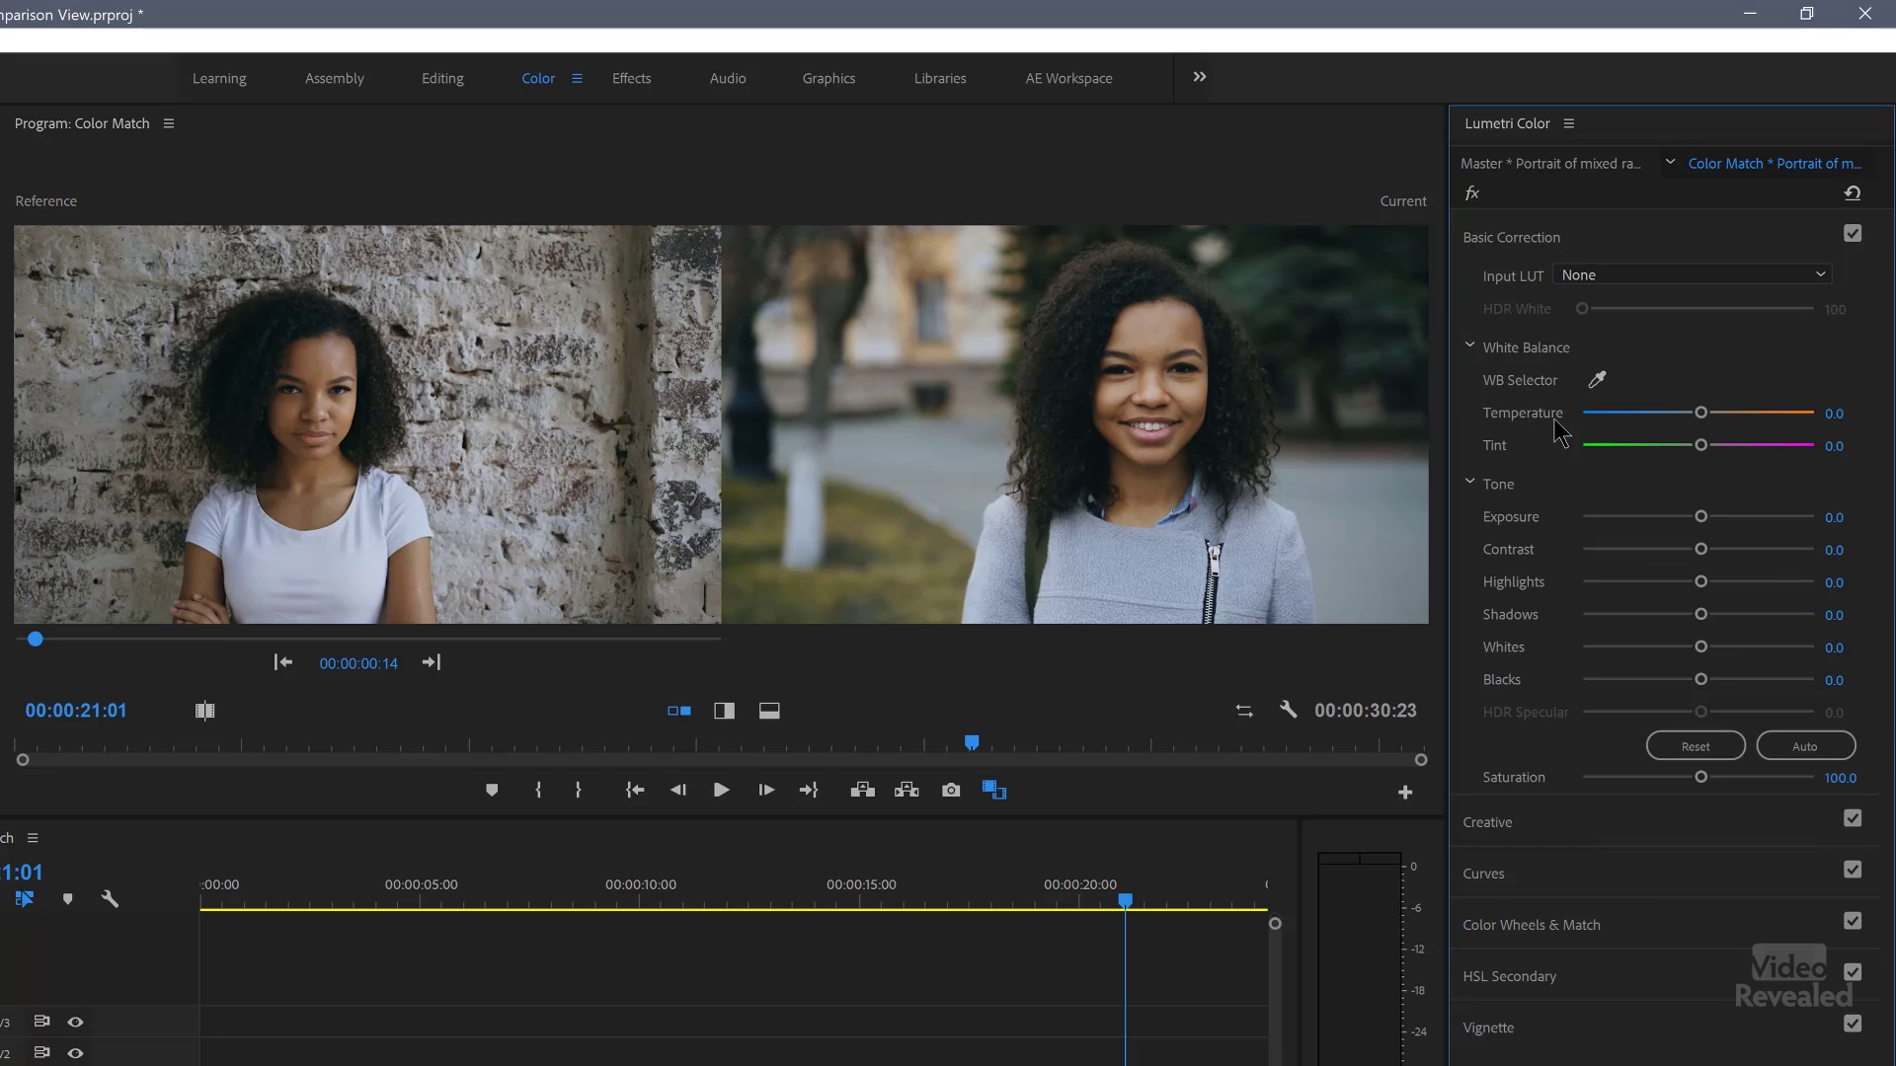
{"action": "mouse_move", "coordinate": [1701, 523]}
{"action": "left_mouse_down"}
{"action": "mouse_move", "coordinate": [1719, 524]}
{"action": "mouse_move", "coordinate": [1684, 523]}
{"action": "mouse_move", "coordinate": [1708, 524]}
{"action": "left_mouse_up"}
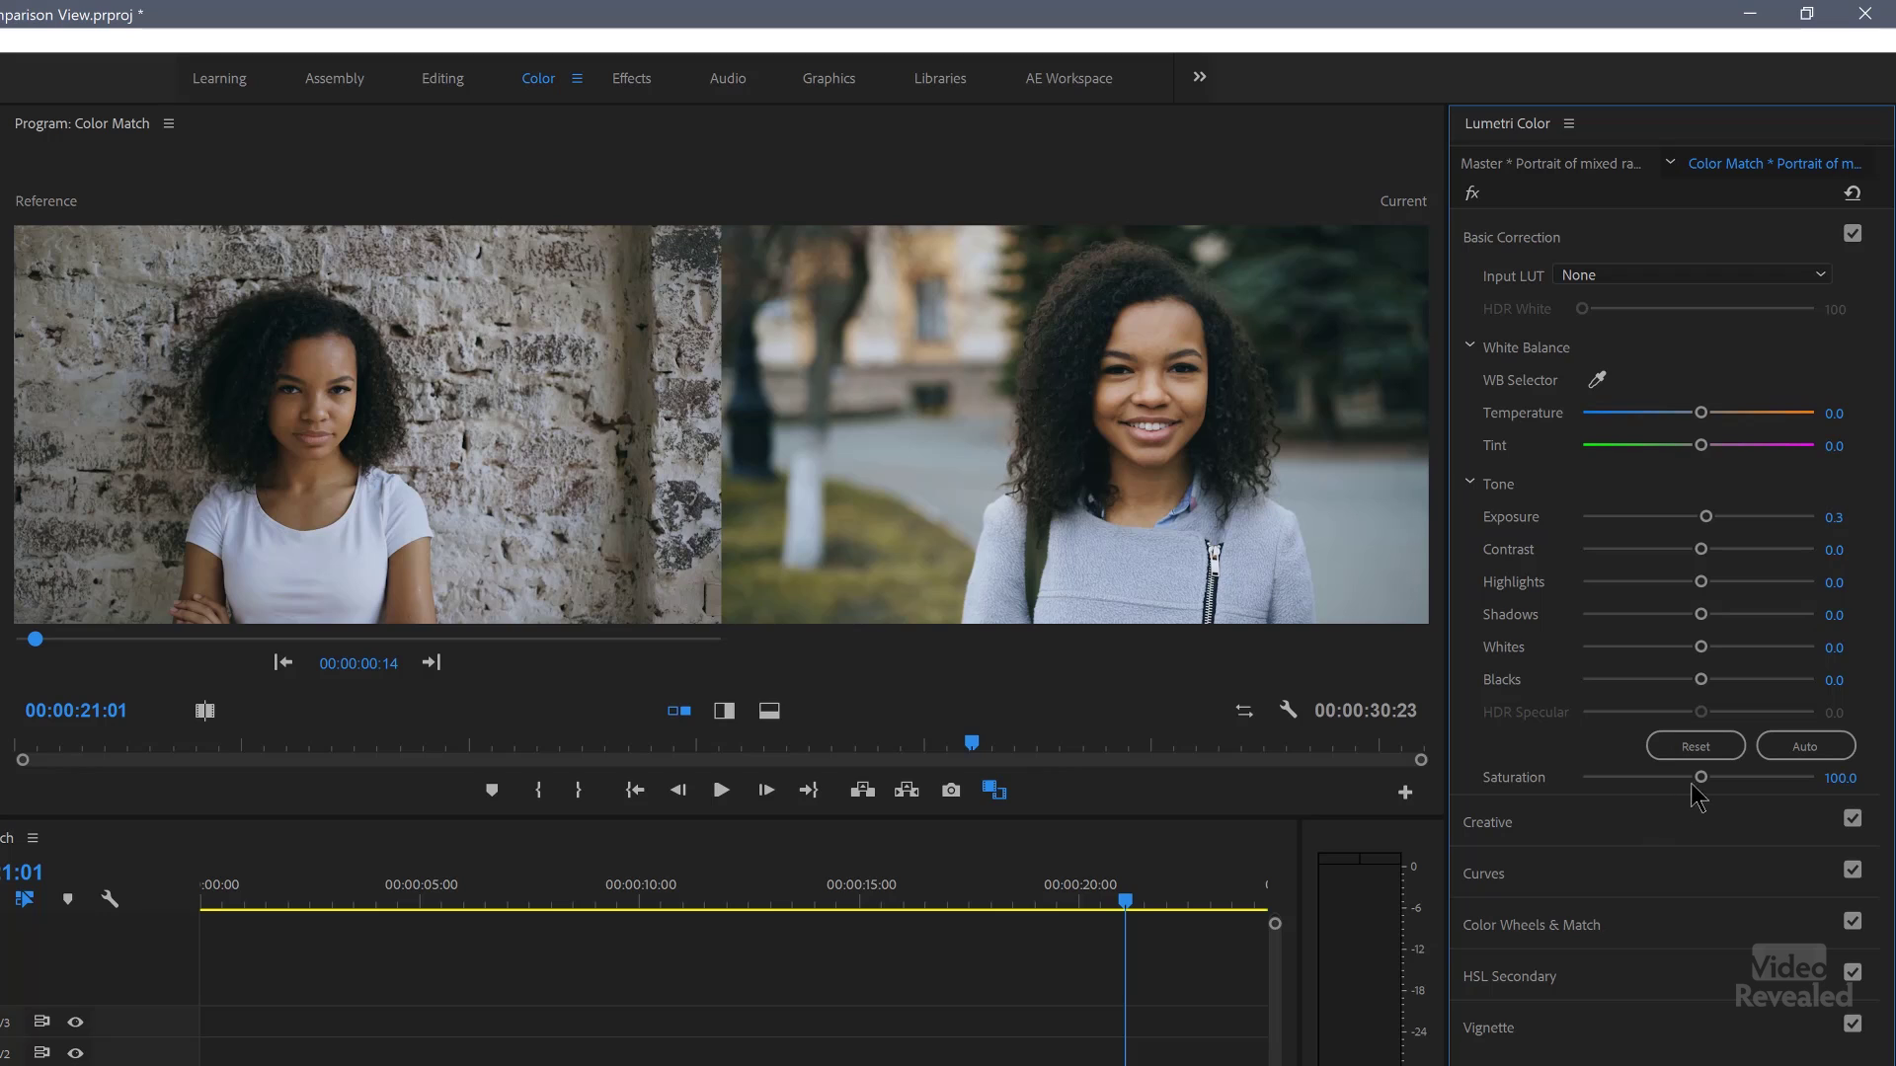
{"action": "left_click_drag", "start_coordinate": [1701, 777], "coordinate": [1698, 777]}
{"action": "left_click", "coordinate": [1528, 1031]}
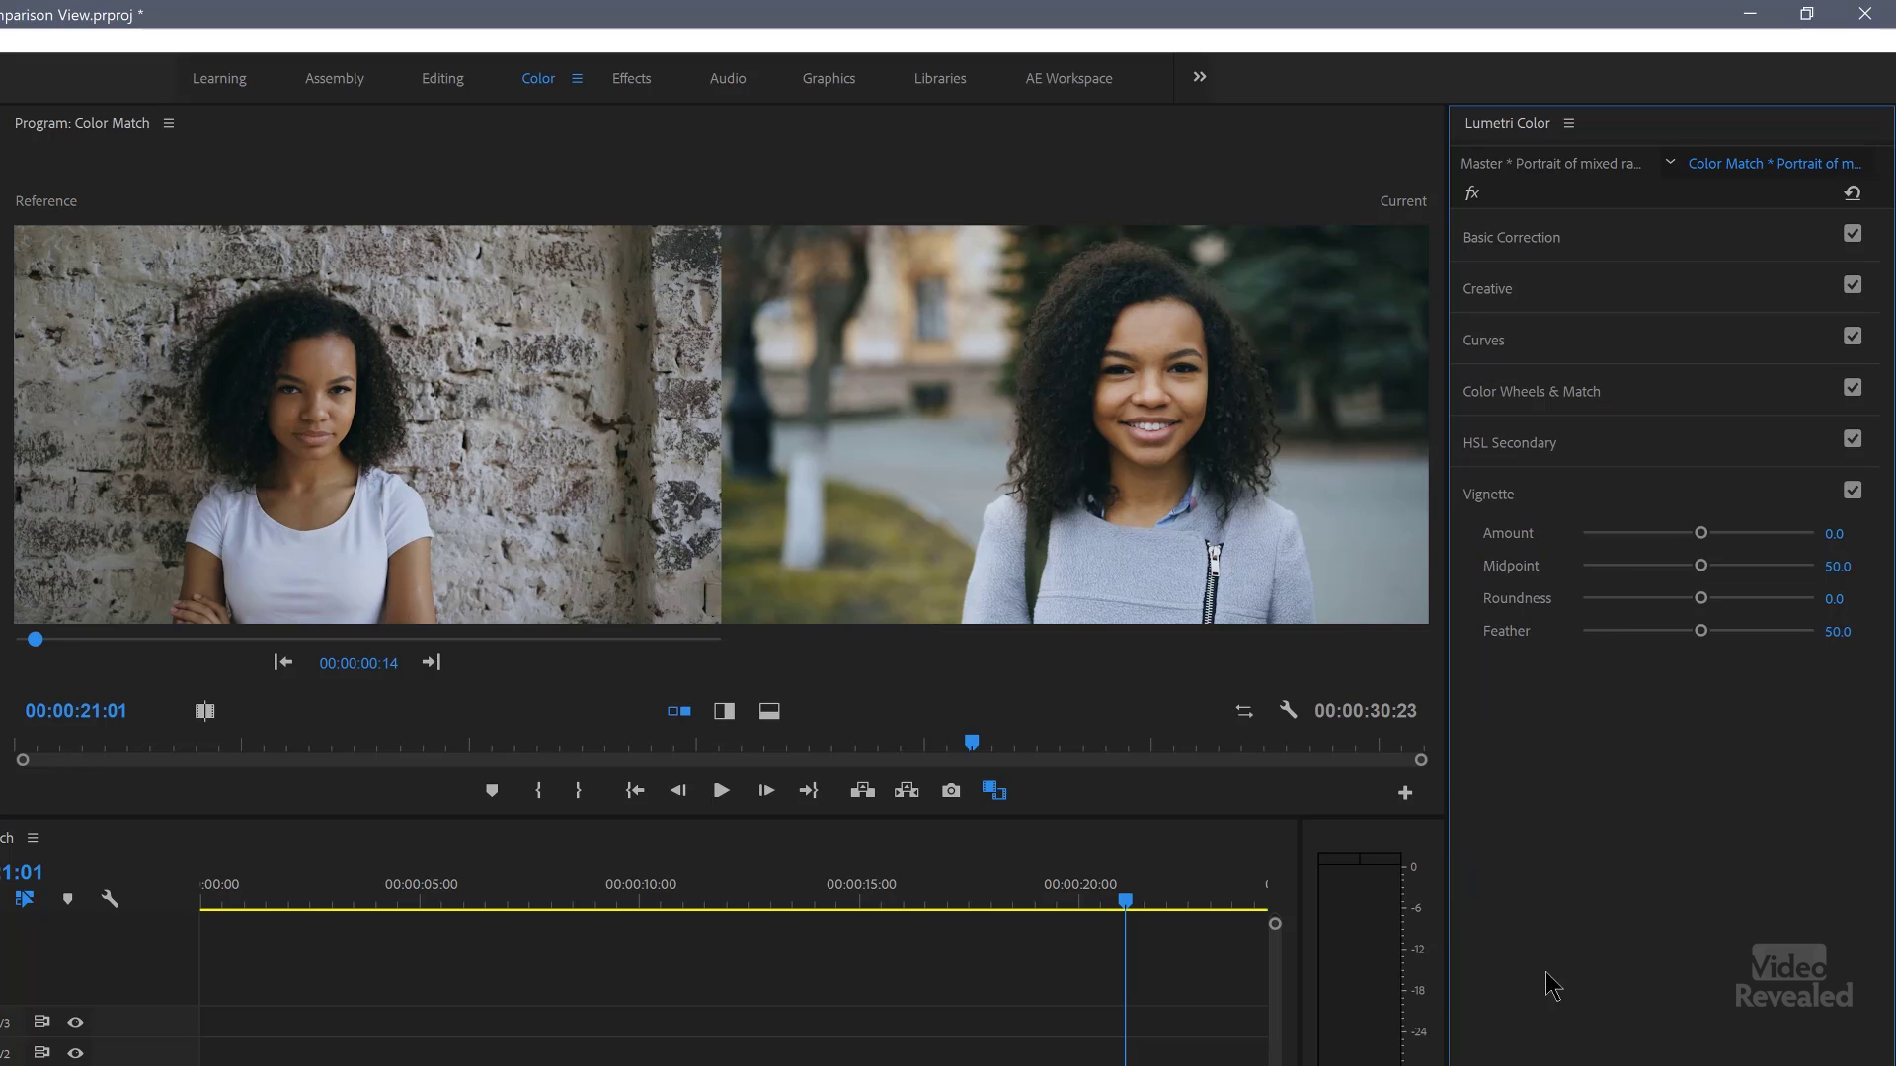
{"action": "left_click_drag", "start_coordinate": [1700, 533], "coordinate": [1593, 539]}
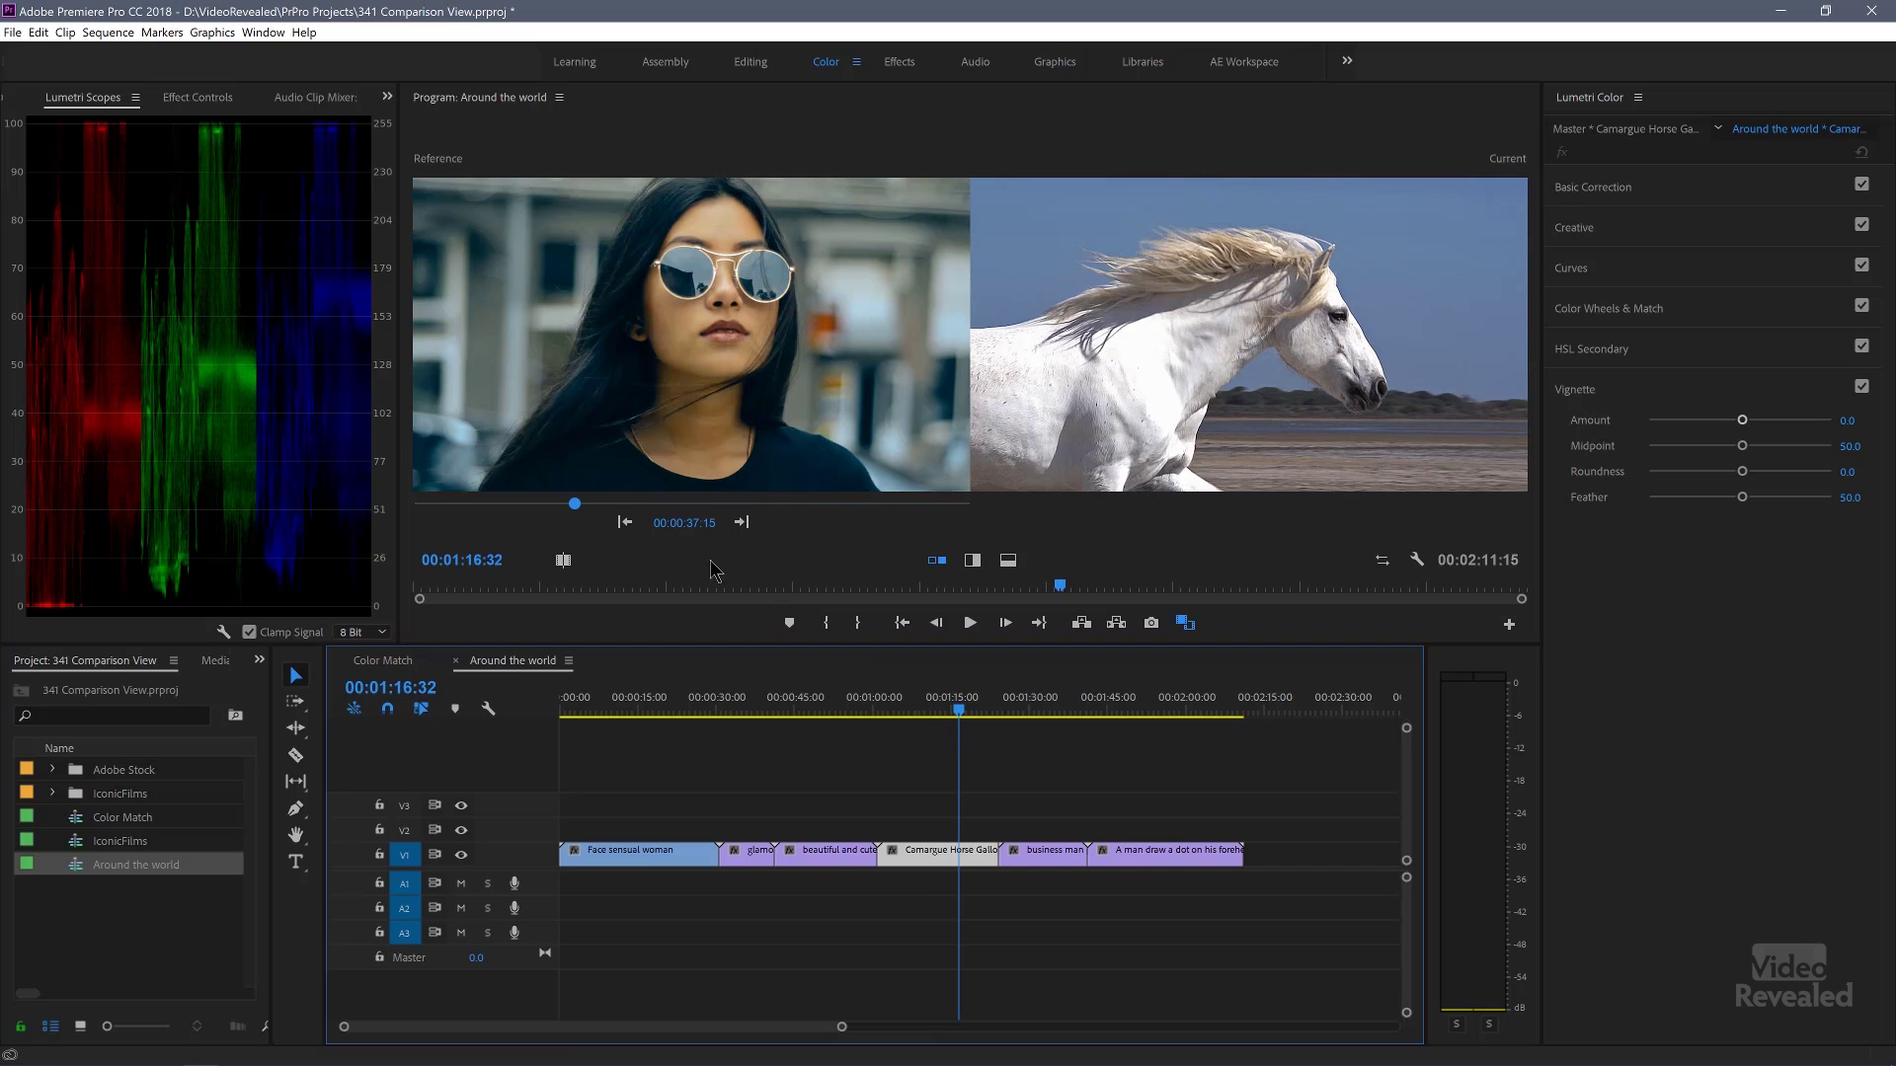
Set the reference to the later desert-couple film still and toggle the comparison to check it.
{"action": "left_click_drag", "start_coordinate": [688, 525], "coordinate": [1206, 561]}
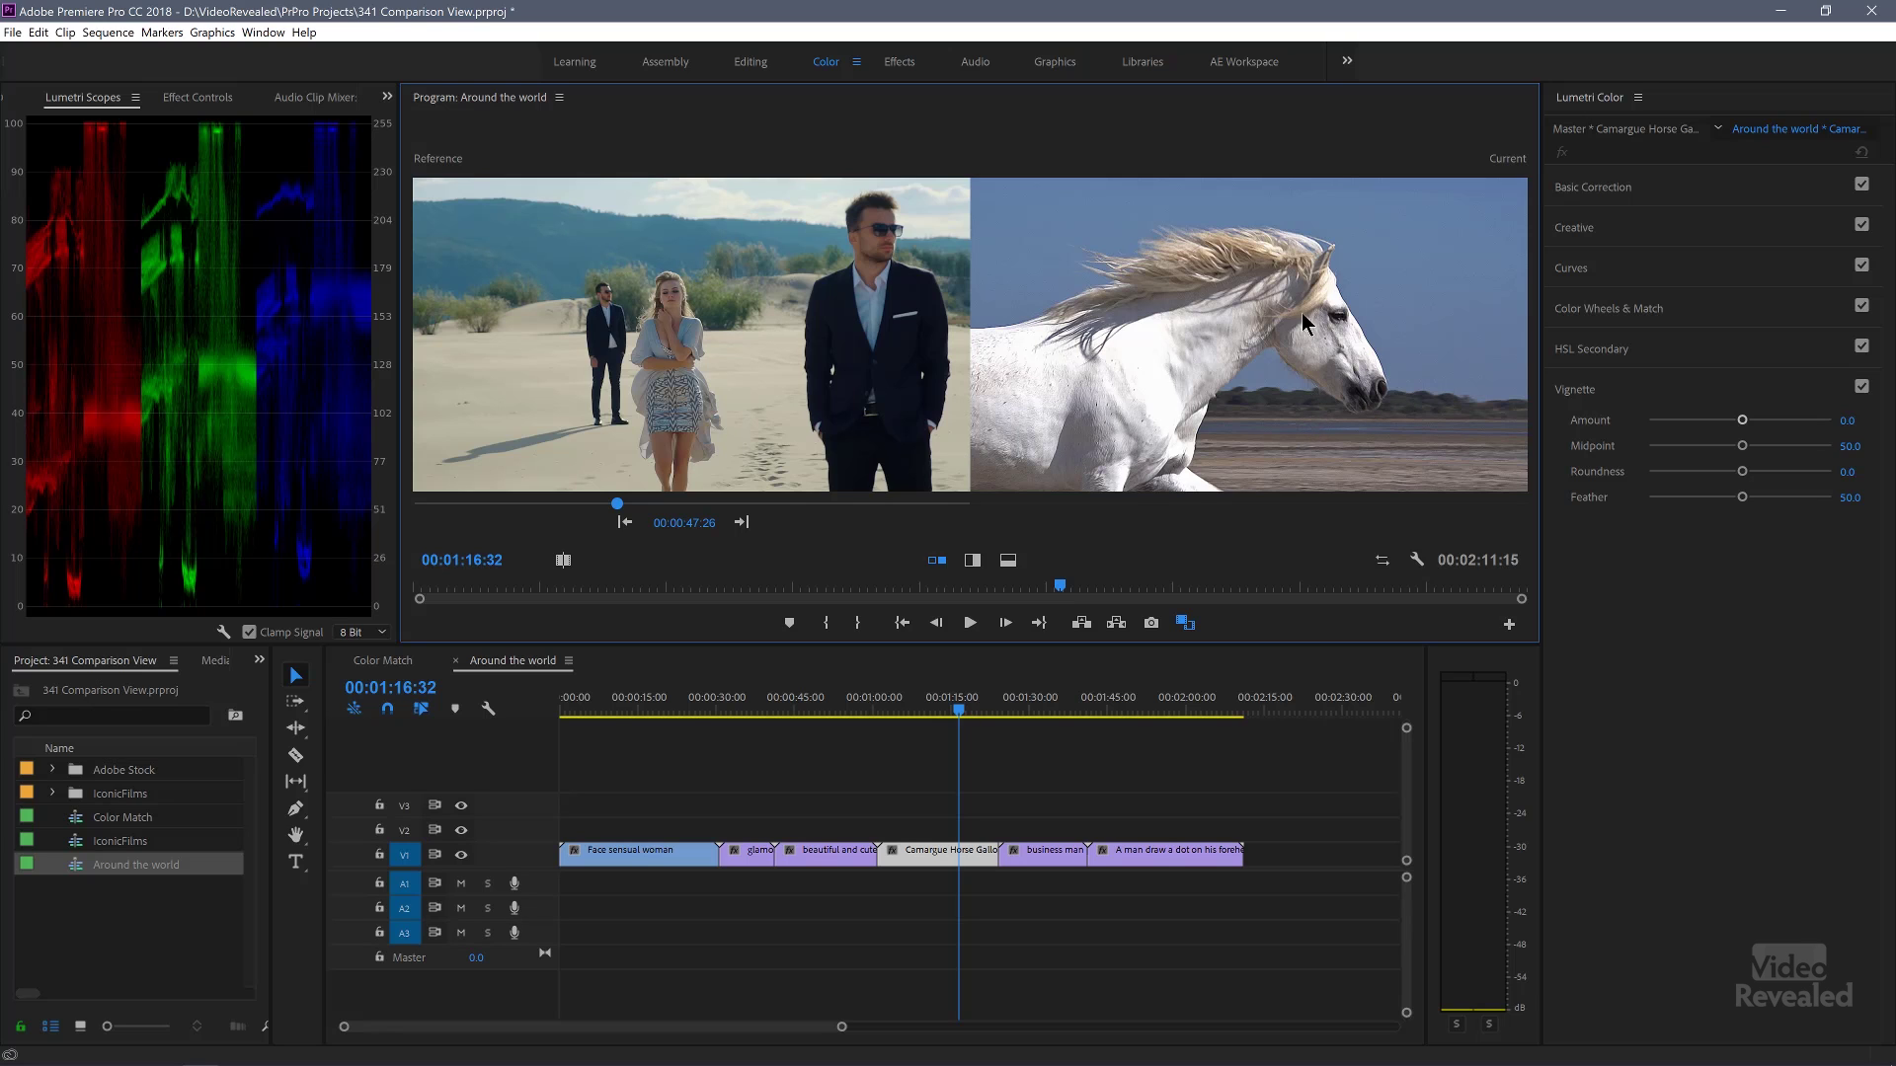
{"action": "left_click", "coordinate": [1185, 623]}
{"action": "left_click", "coordinate": [1188, 625]}
Apply Color Match to the horse clip in Color Wheels & Match and toggle the bypass to compare.
{"action": "left_click", "coordinate": [1599, 310]}
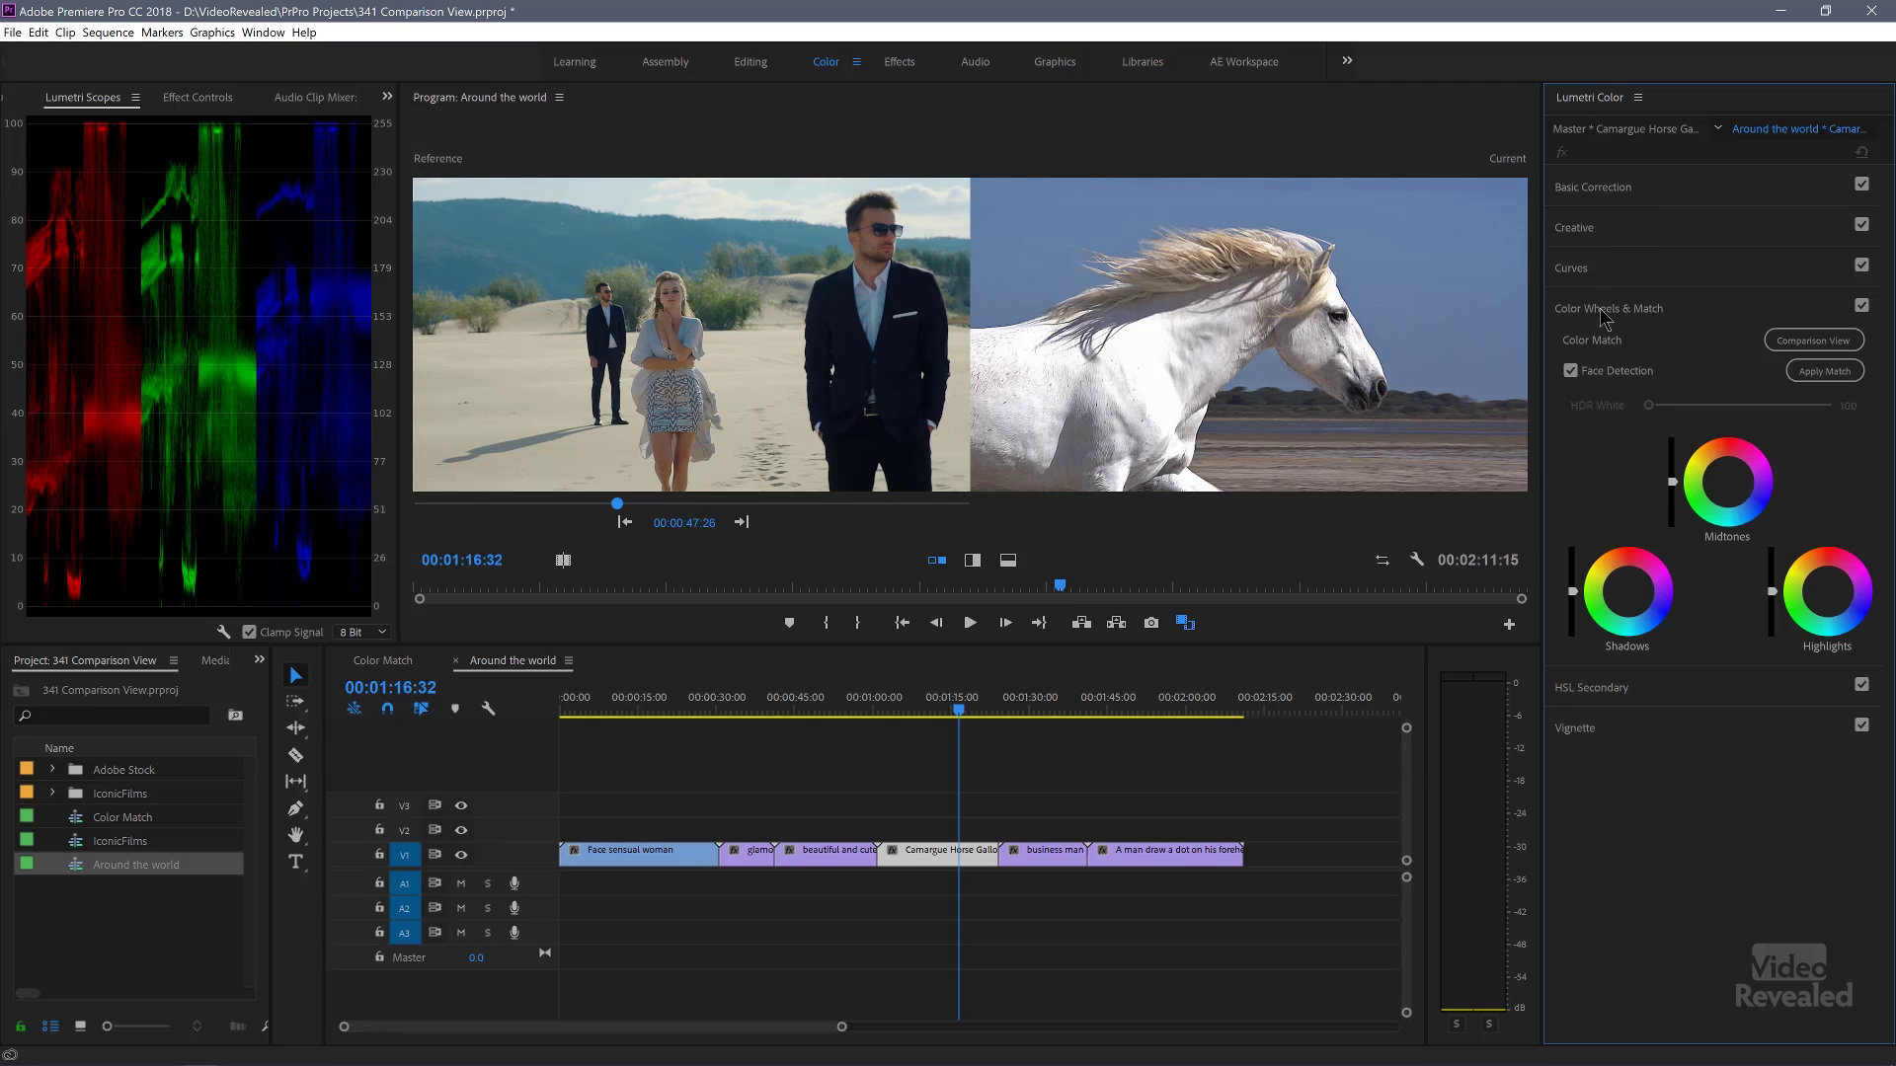
{"action": "left_click", "coordinate": [1829, 374]}
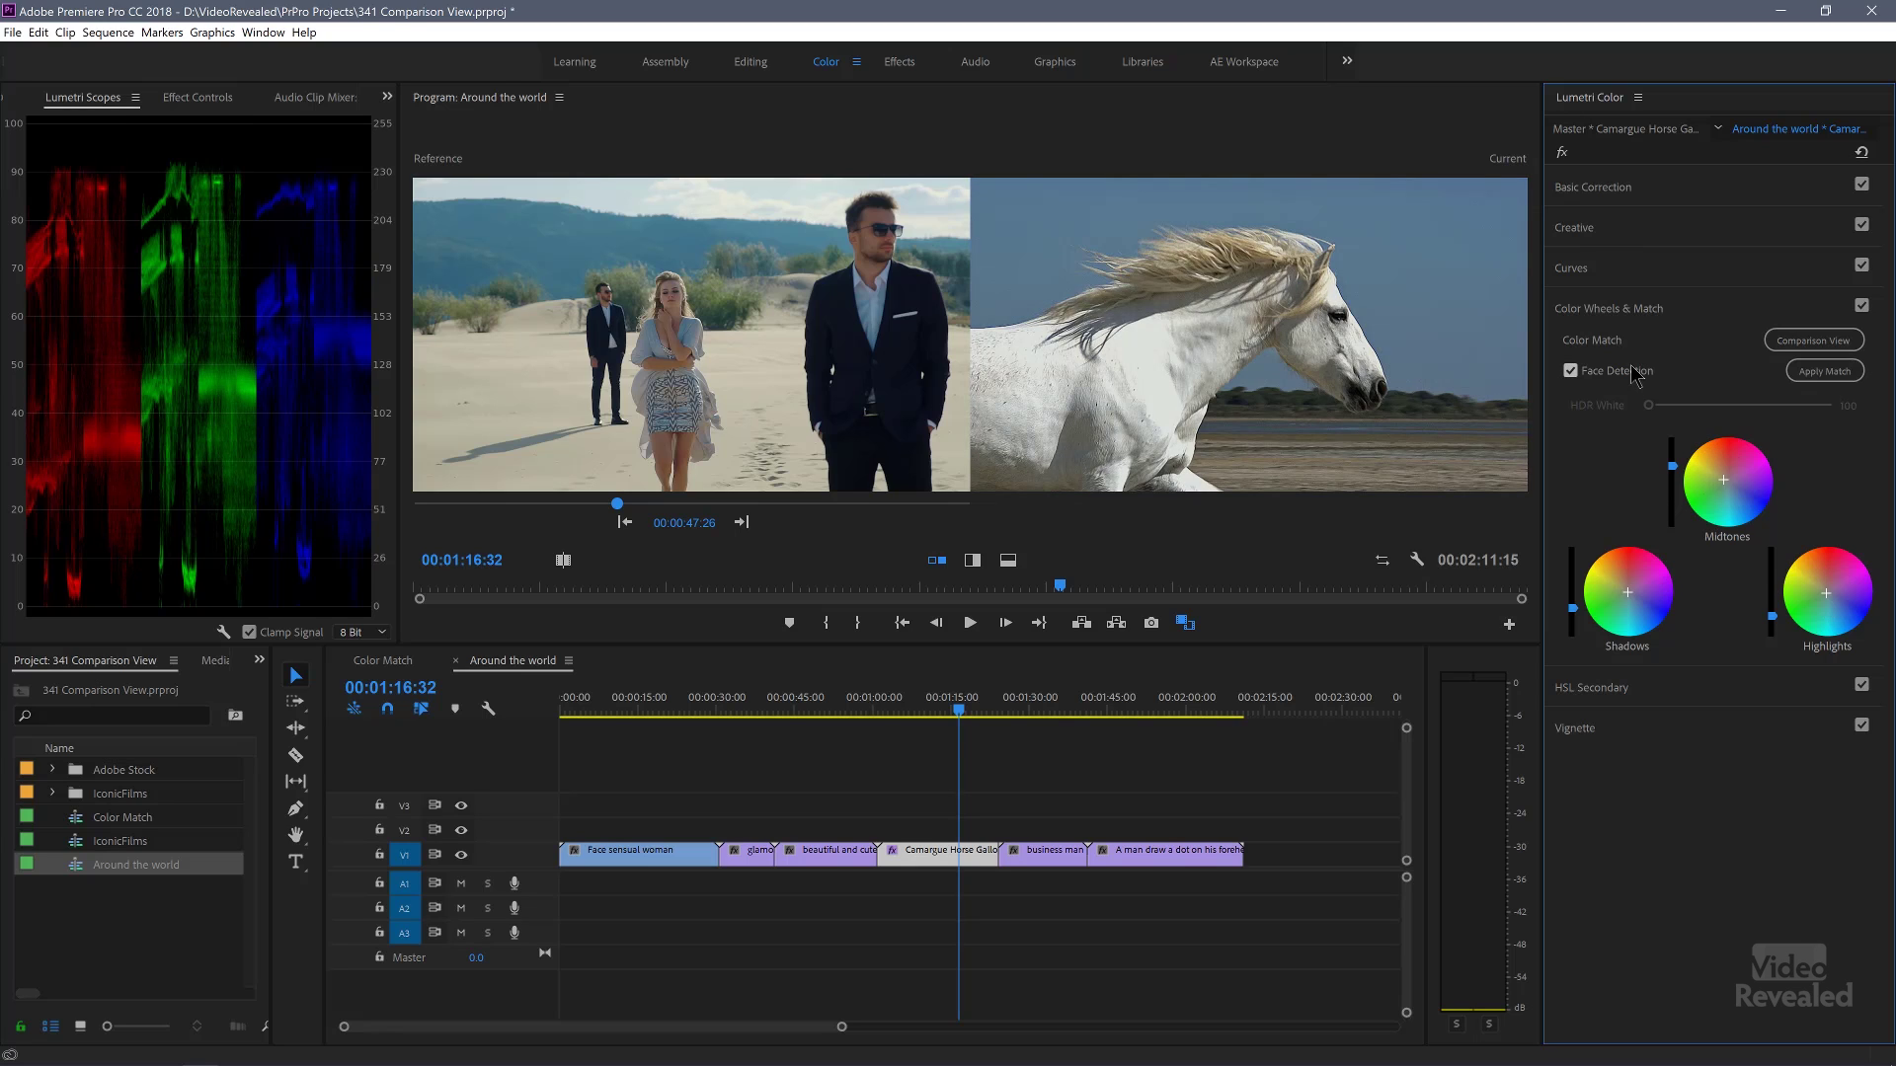
{"action": "left_click", "coordinate": [1563, 153]}
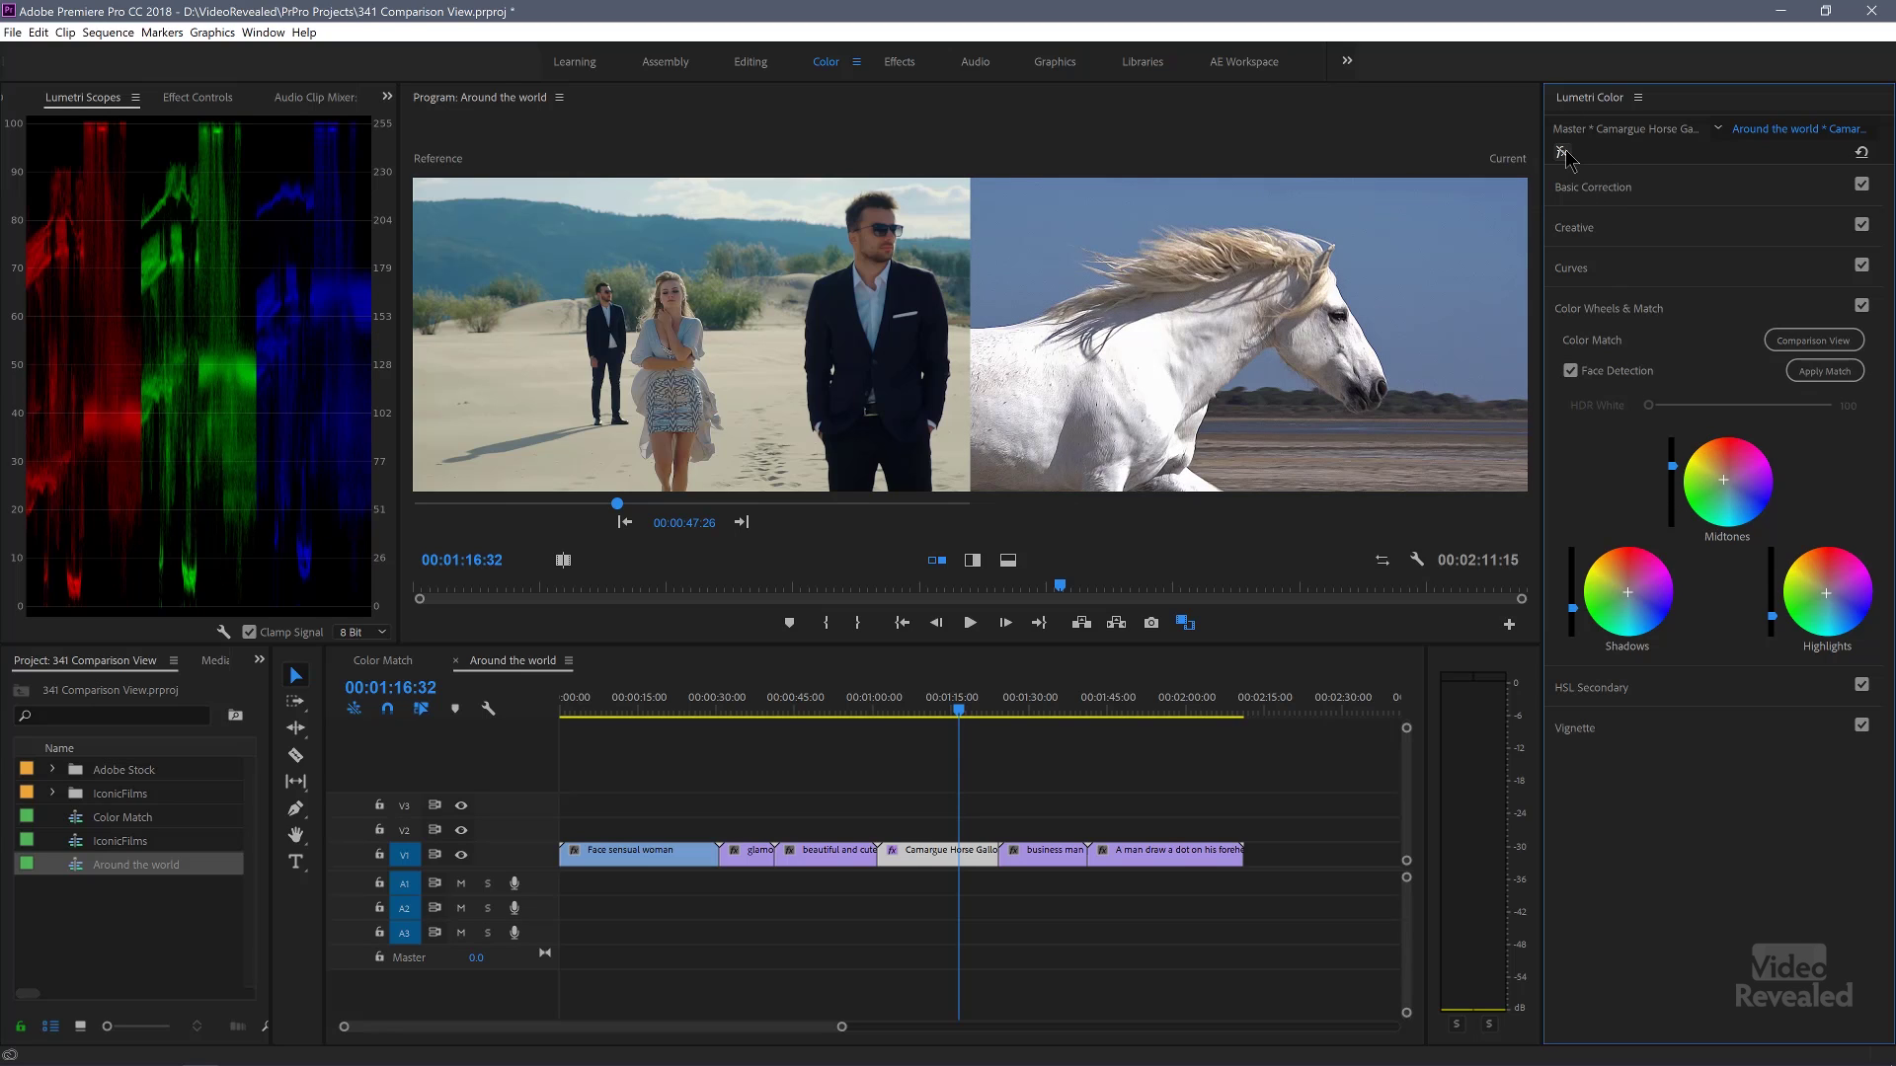
{"action": "left_click", "coordinate": [1563, 153]}
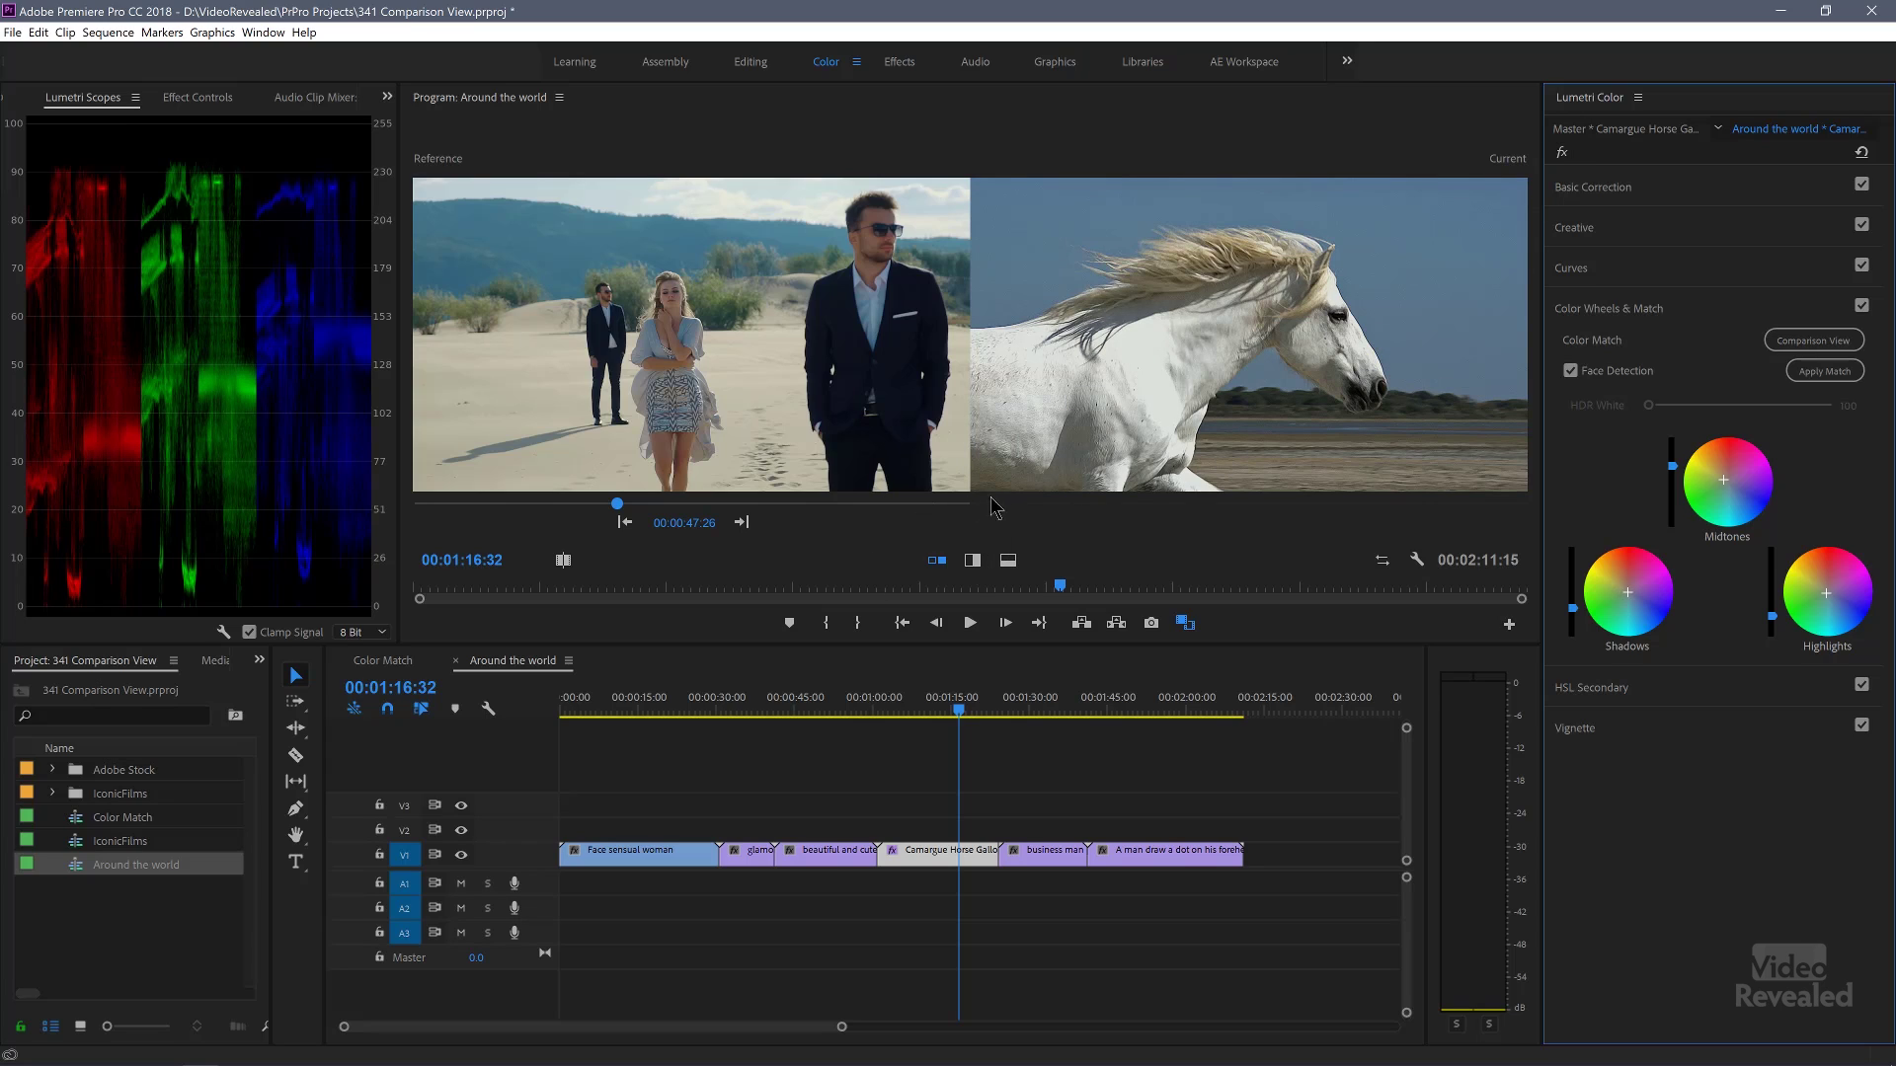
Compare the horse clip in vertical and horizontal split views, sliding the divider, then return to side-by-side.
{"action": "left_click", "coordinate": [971, 561]}
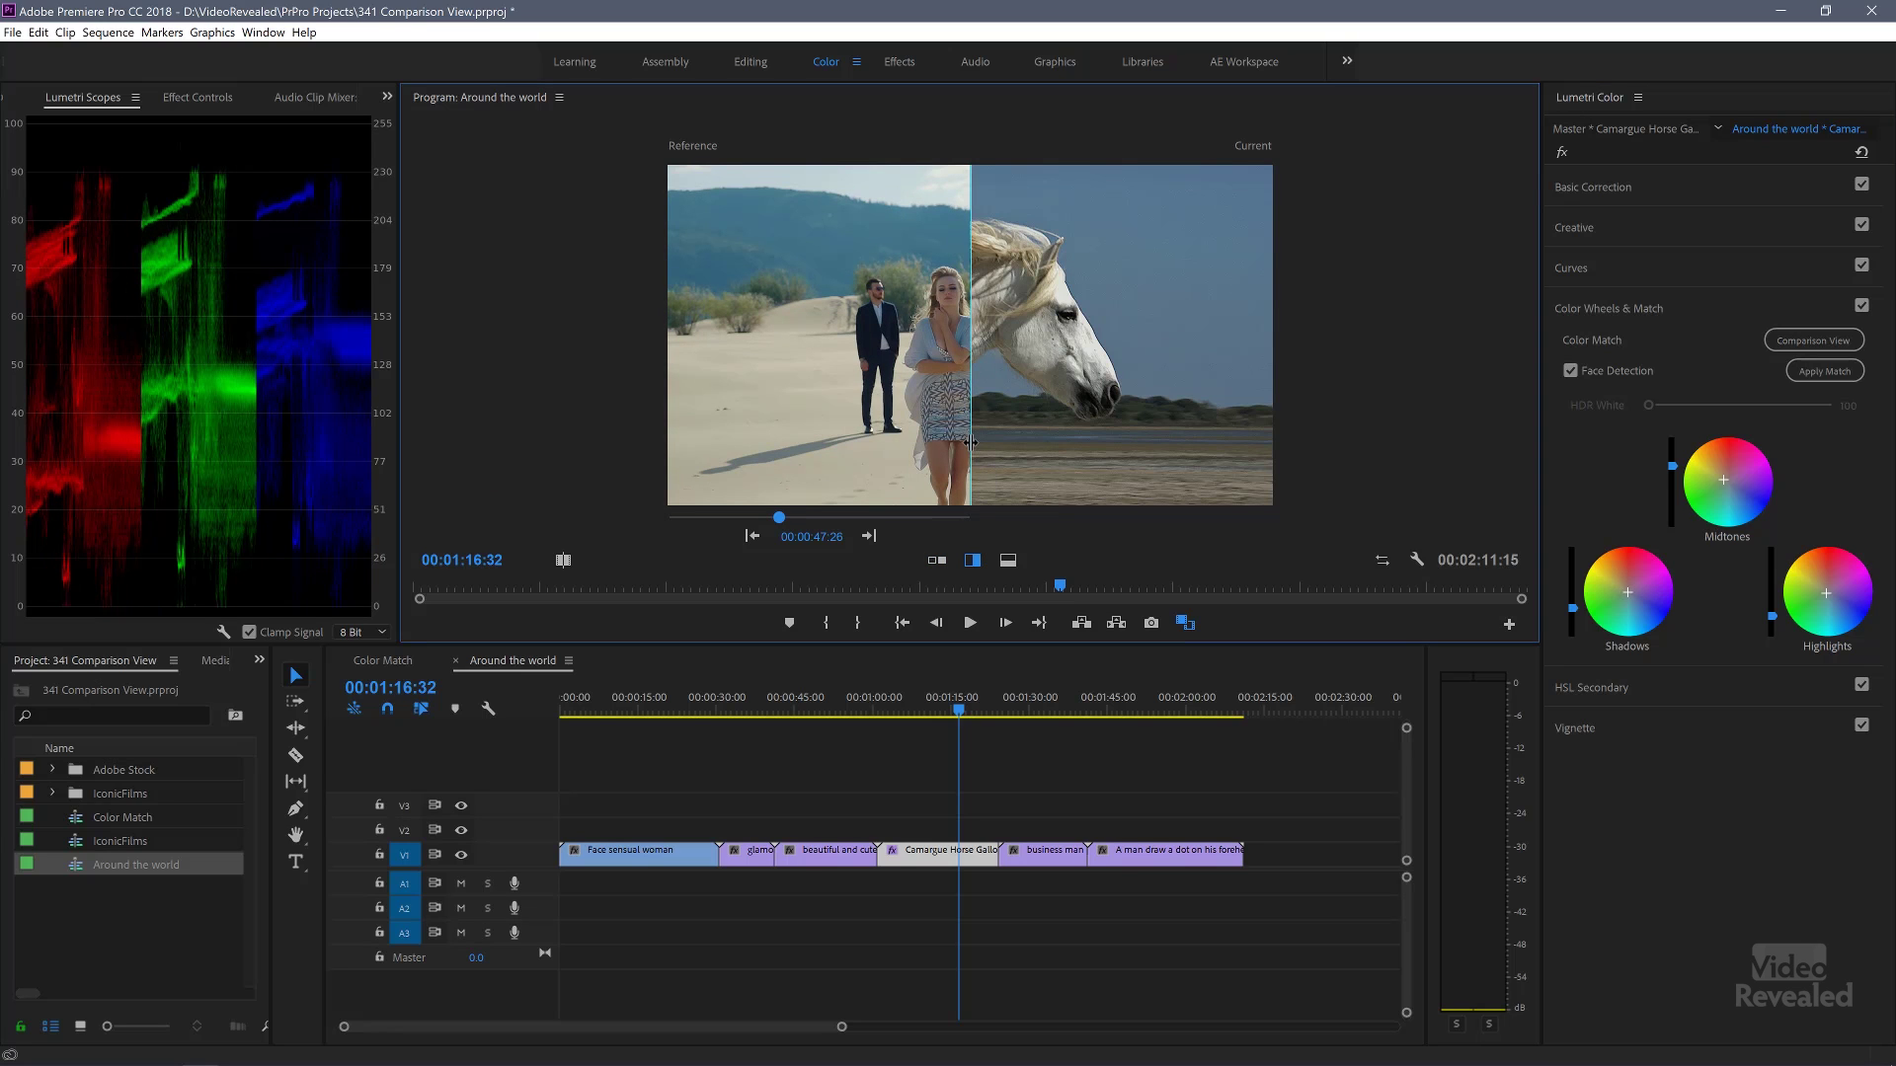
{"action": "left_click_drag", "start_coordinate": [908, 447], "coordinate": [985, 464]}
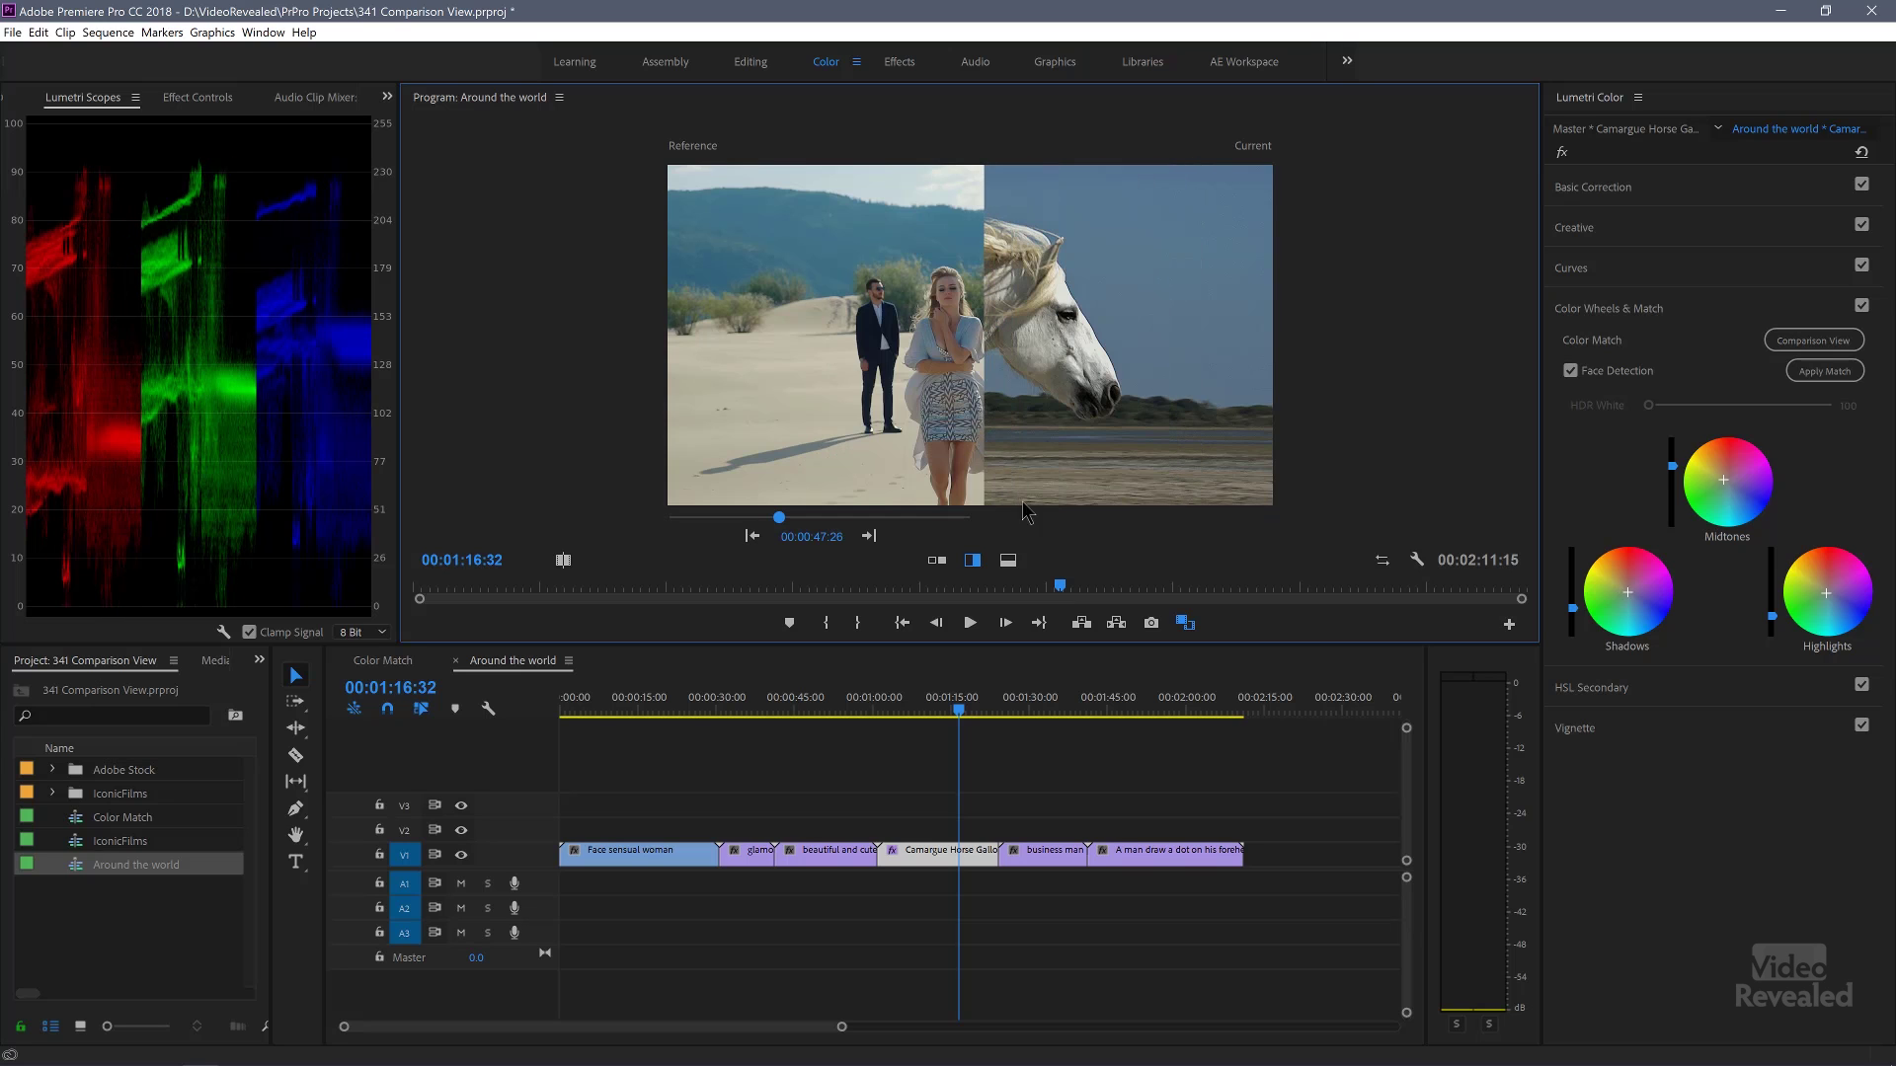
{"action": "left_click", "coordinate": [1007, 560]}
{"action": "left_click_drag", "start_coordinate": [1044, 337], "coordinate": [1007, 306]}
{"action": "left_click", "coordinate": [938, 563]}
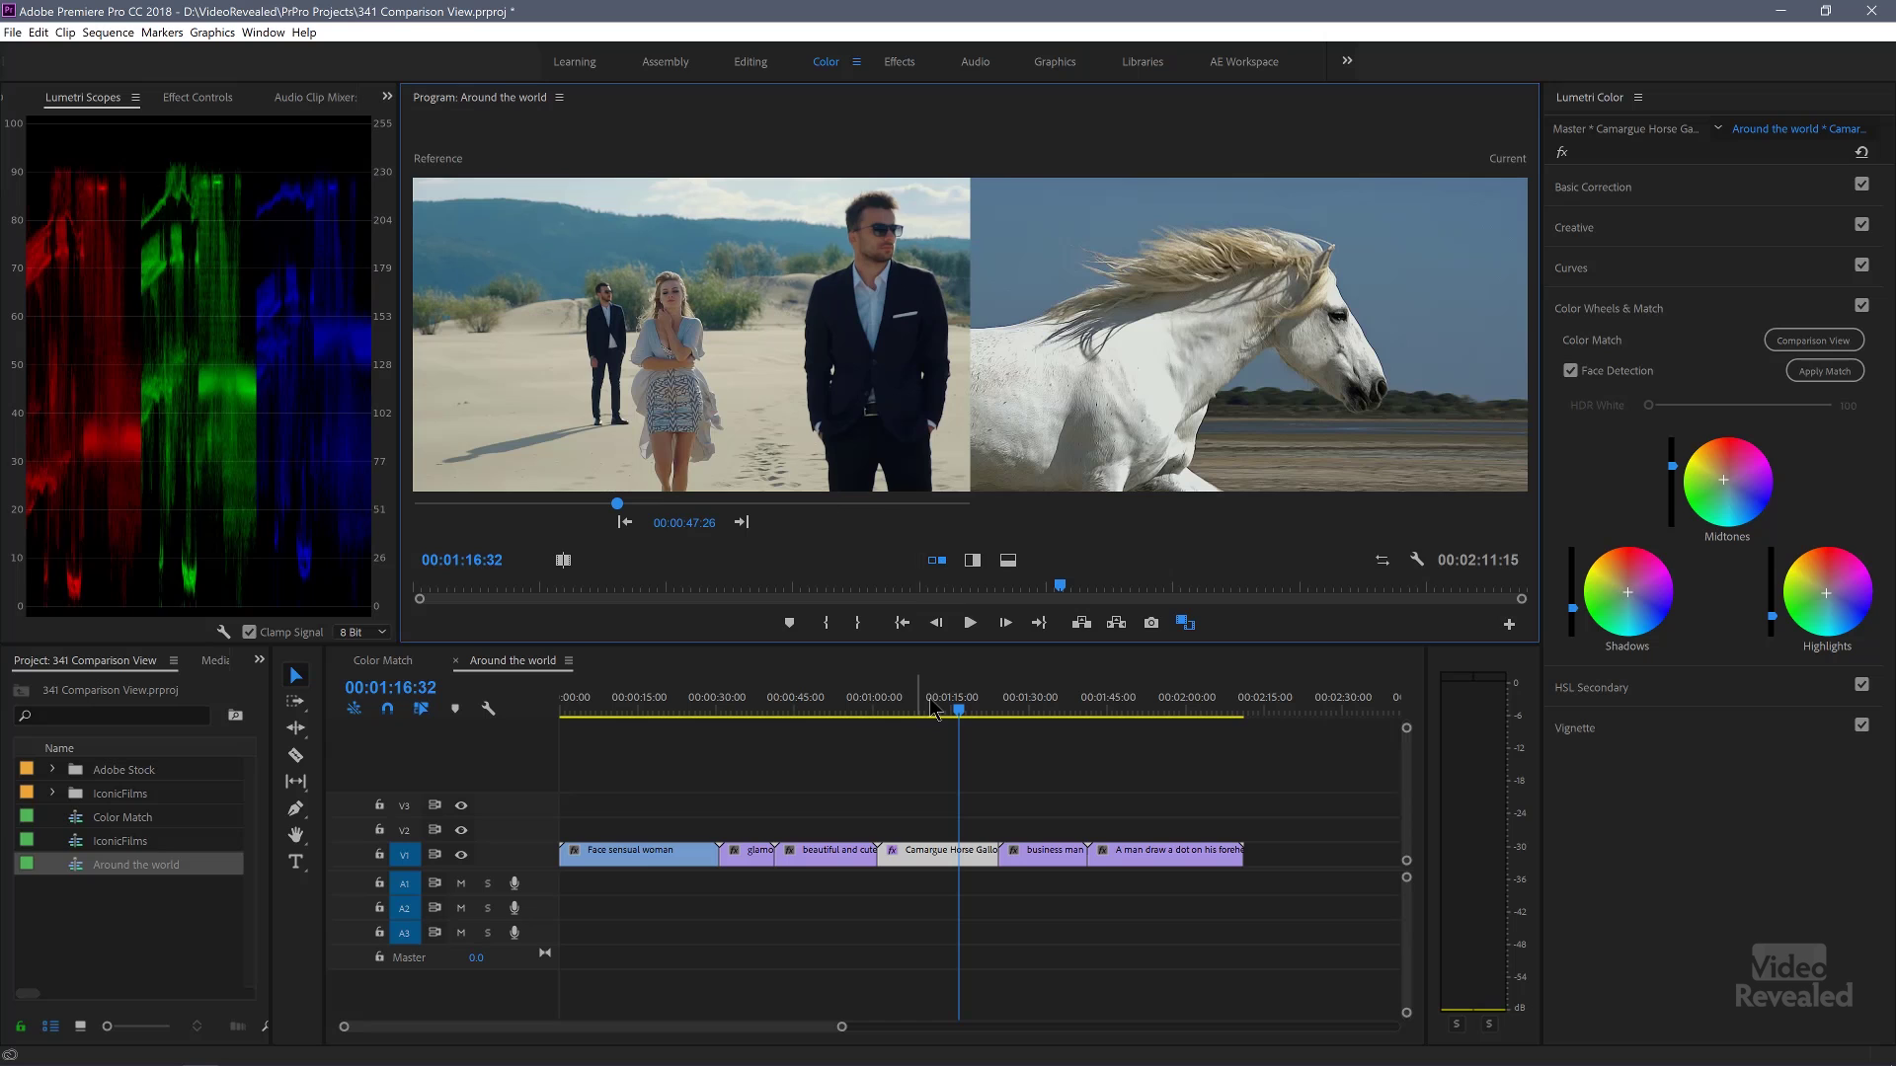
{"action": "left_click", "coordinate": [1012, 716]}
Move to the woman's close-up clip and set the reference to the sunglasses frame at 00:00:37:12.
{"action": "left_click", "coordinate": [1019, 708]}
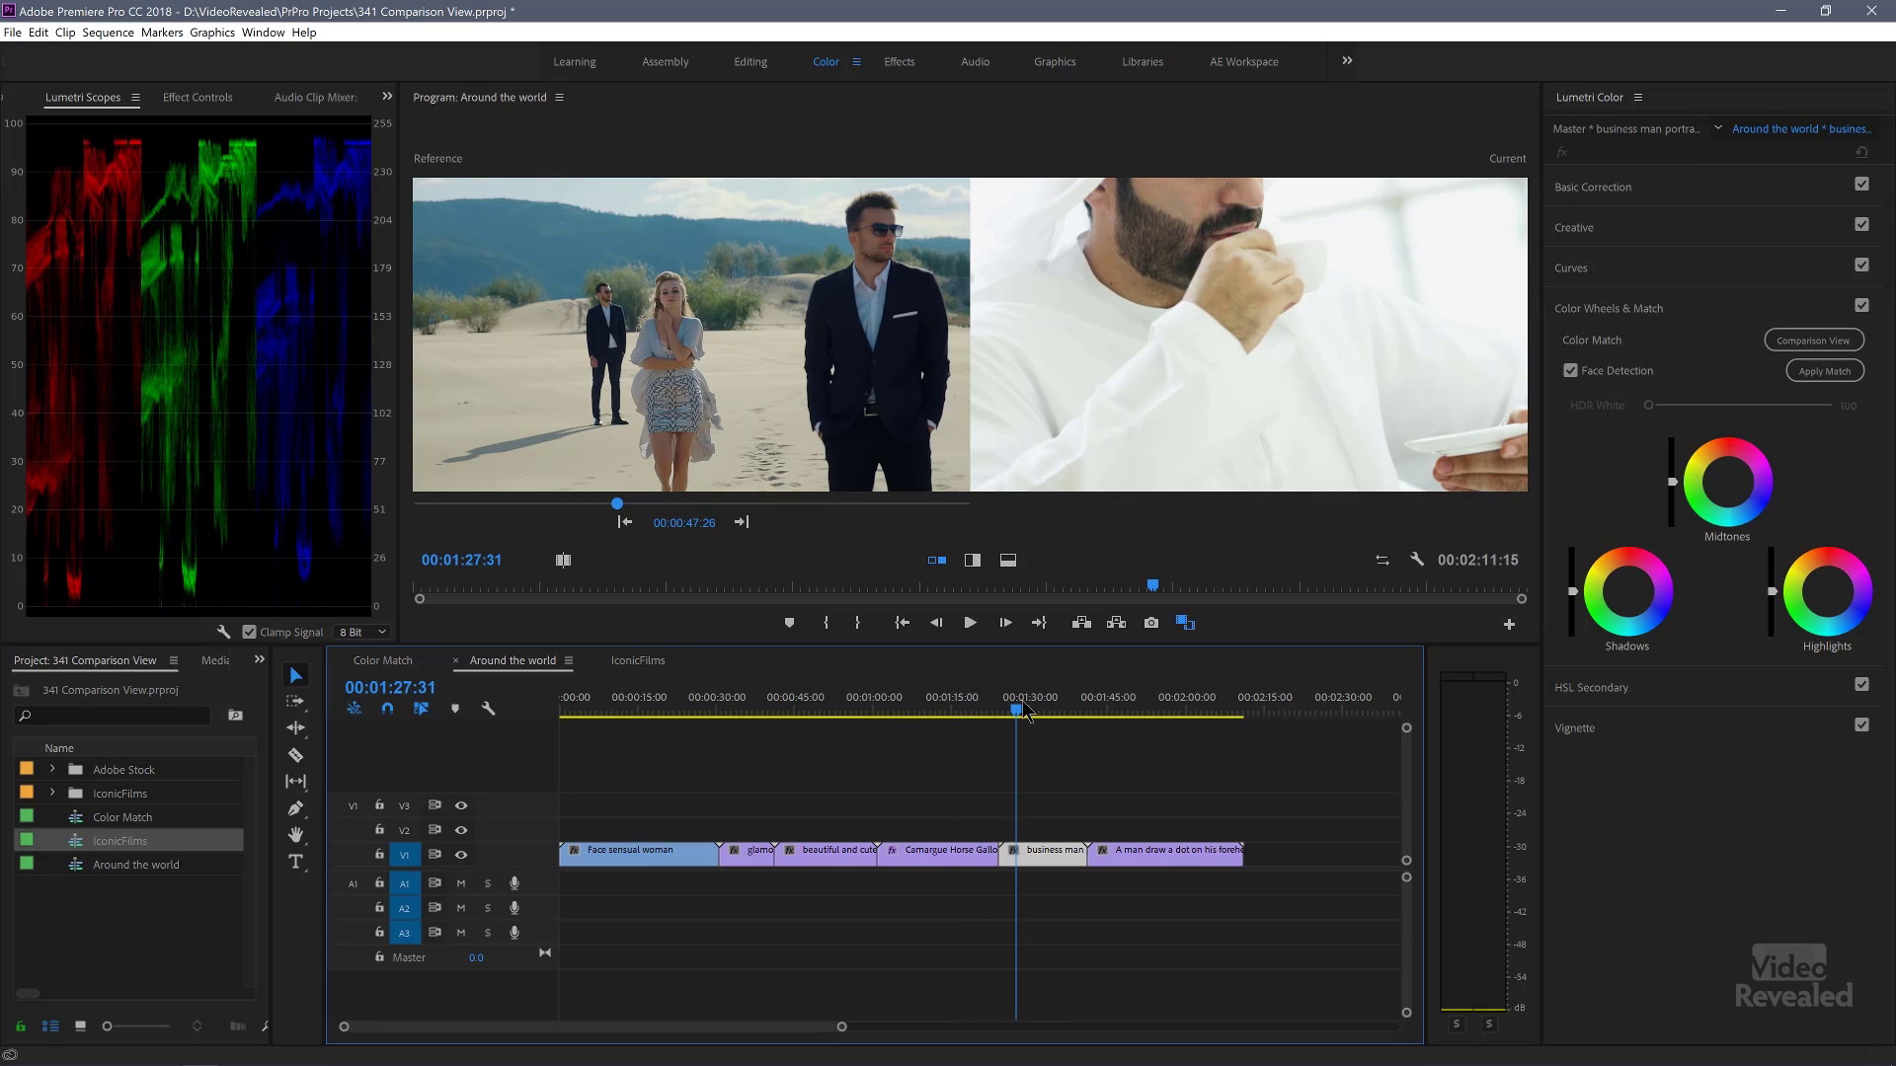
{"action": "left_click", "coordinate": [821, 719]}
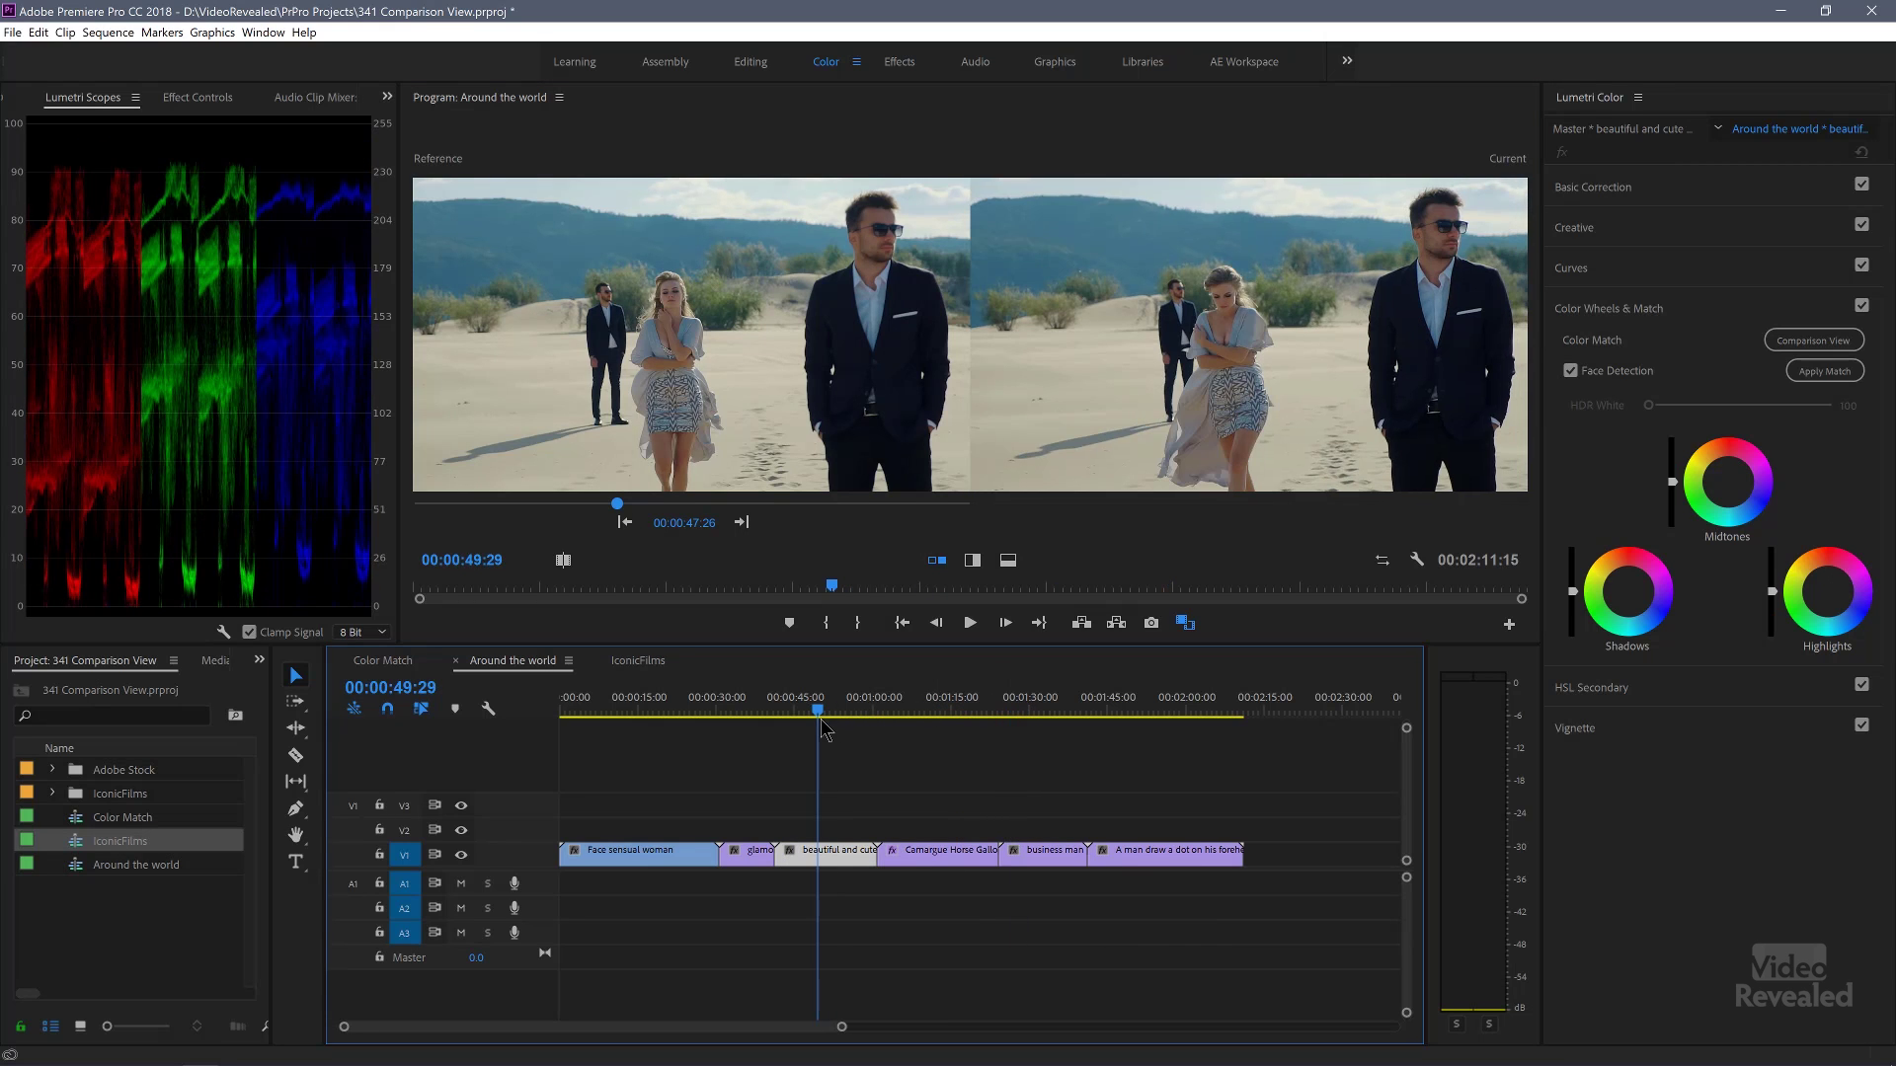
{"action": "left_click_drag", "start_coordinate": [820, 718], "coordinate": [663, 724]}
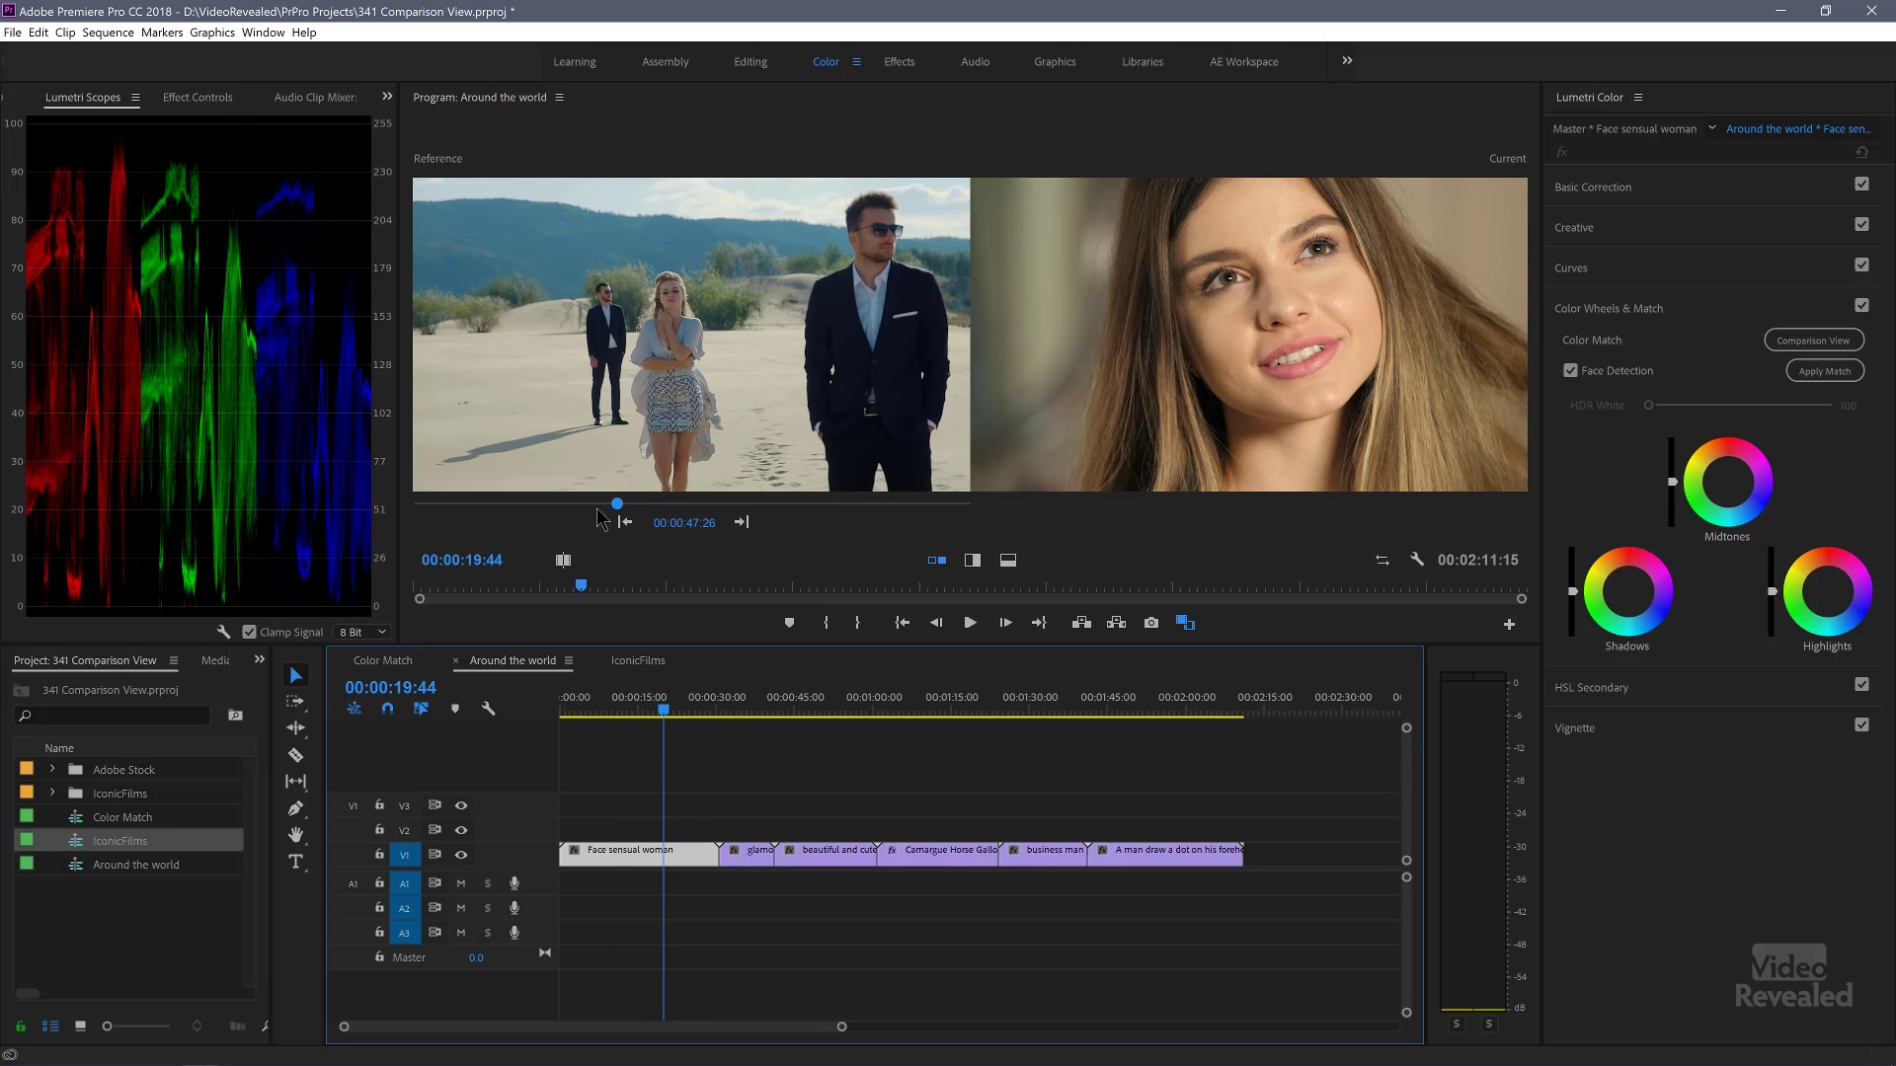
{"action": "left_click_drag", "start_coordinate": [618, 502], "coordinate": [568, 504]}
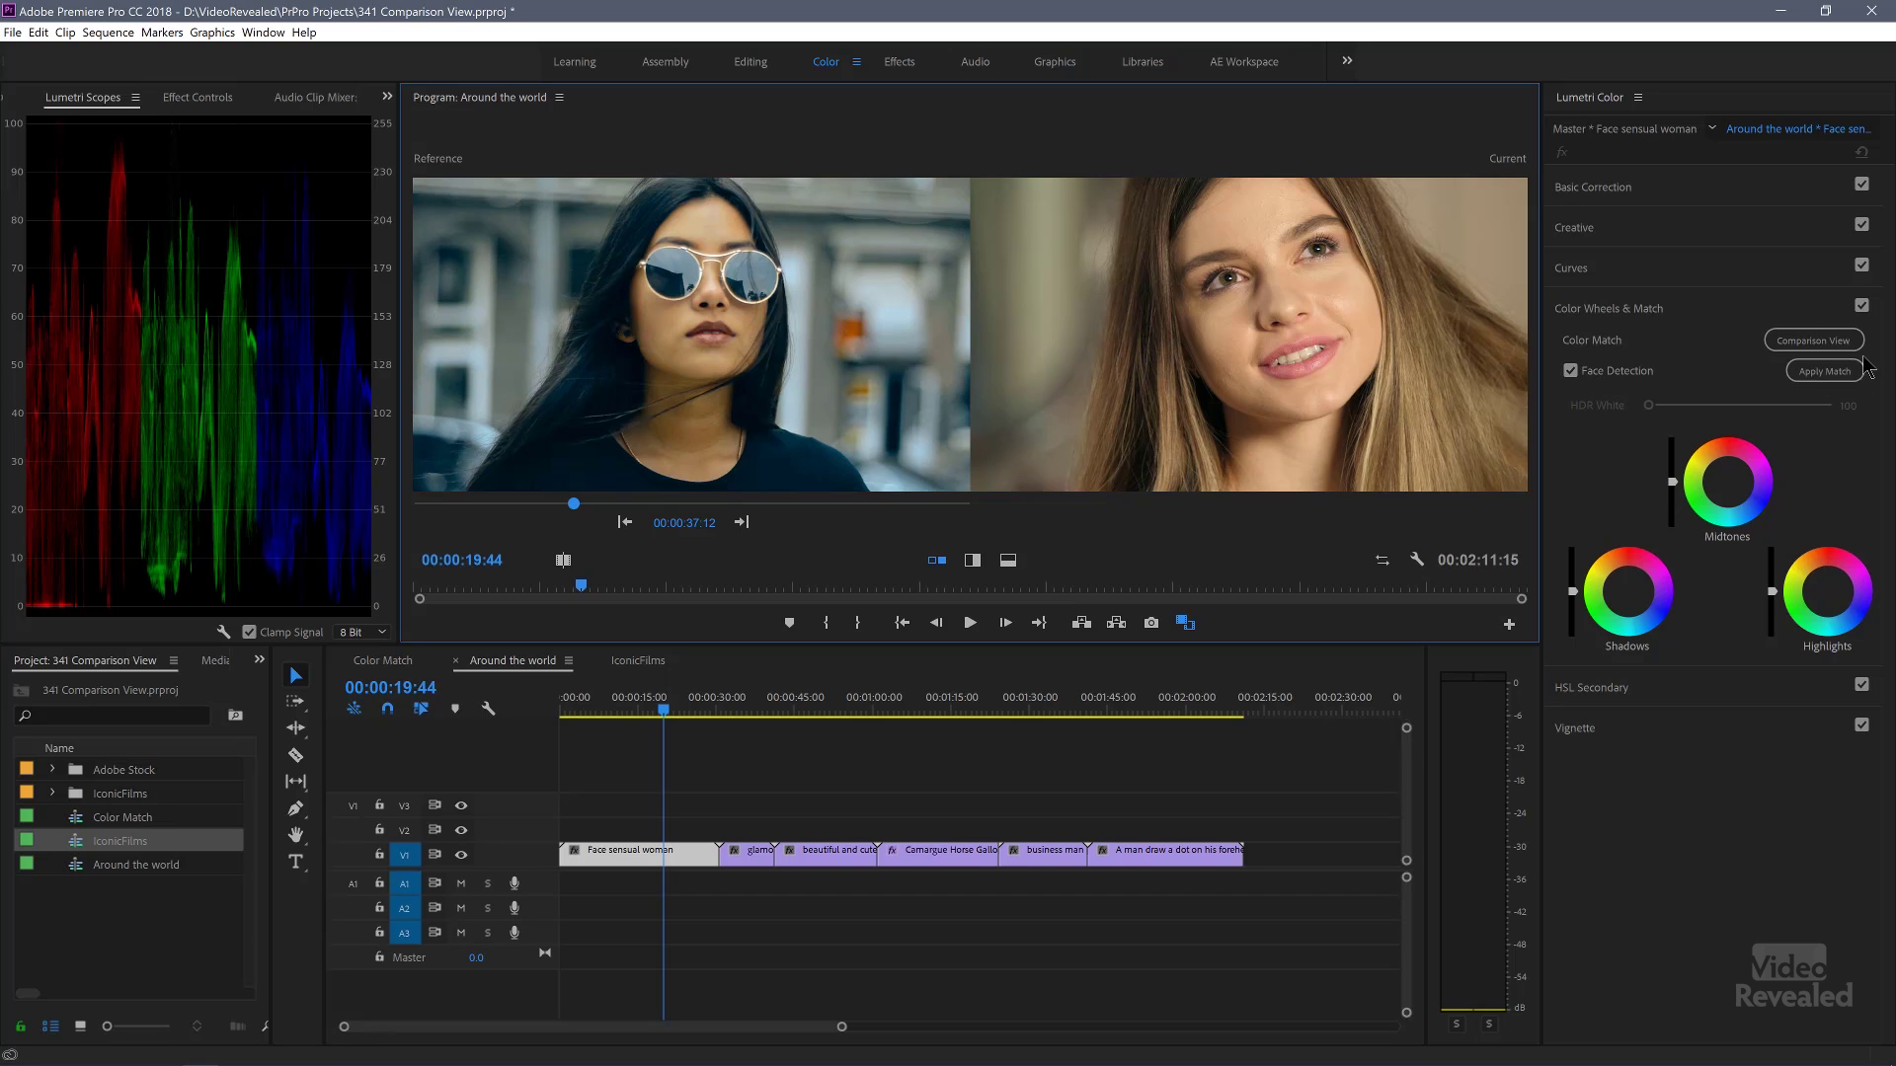
Apply Color Match to the close-up, check it in split view, and enlarge the monitor.
{"action": "left_click", "coordinate": [1835, 375]}
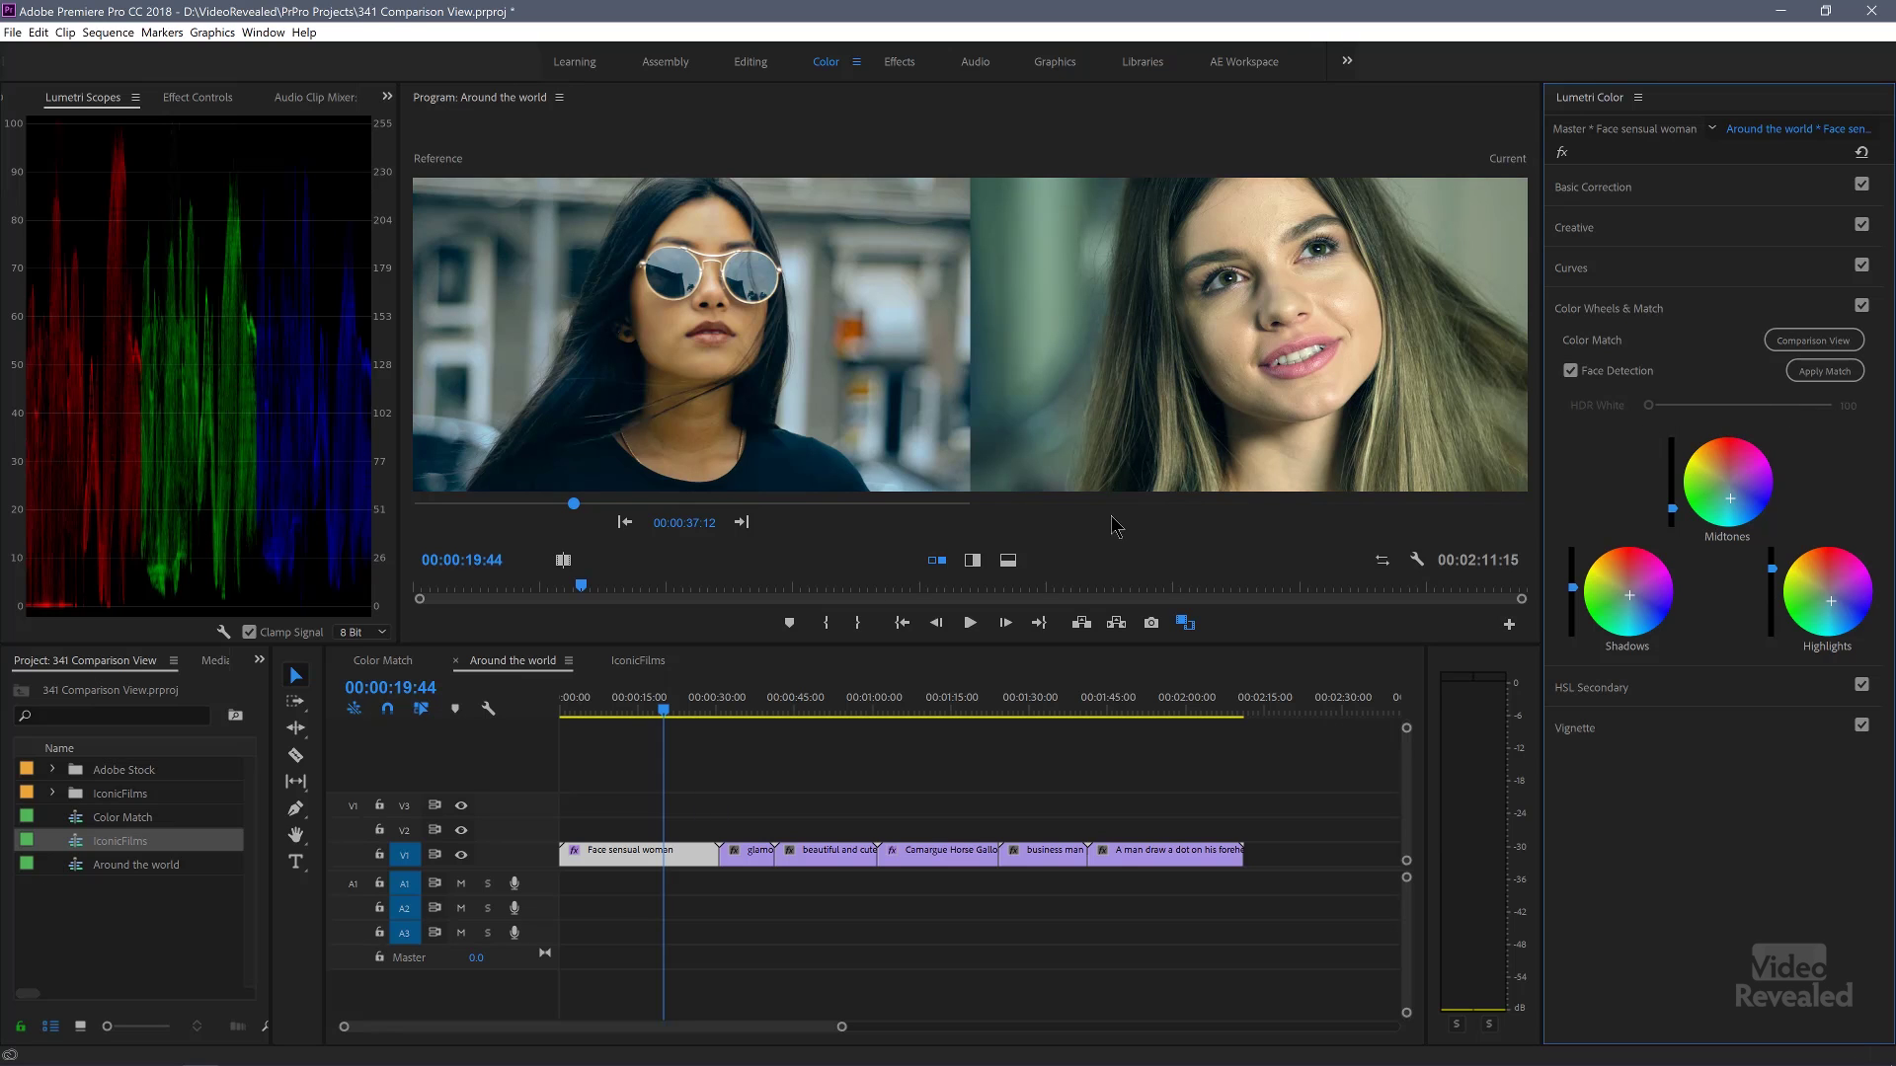
{"action": "left_click", "coordinate": [971, 559]}
{"action": "key", "text": "grave"}
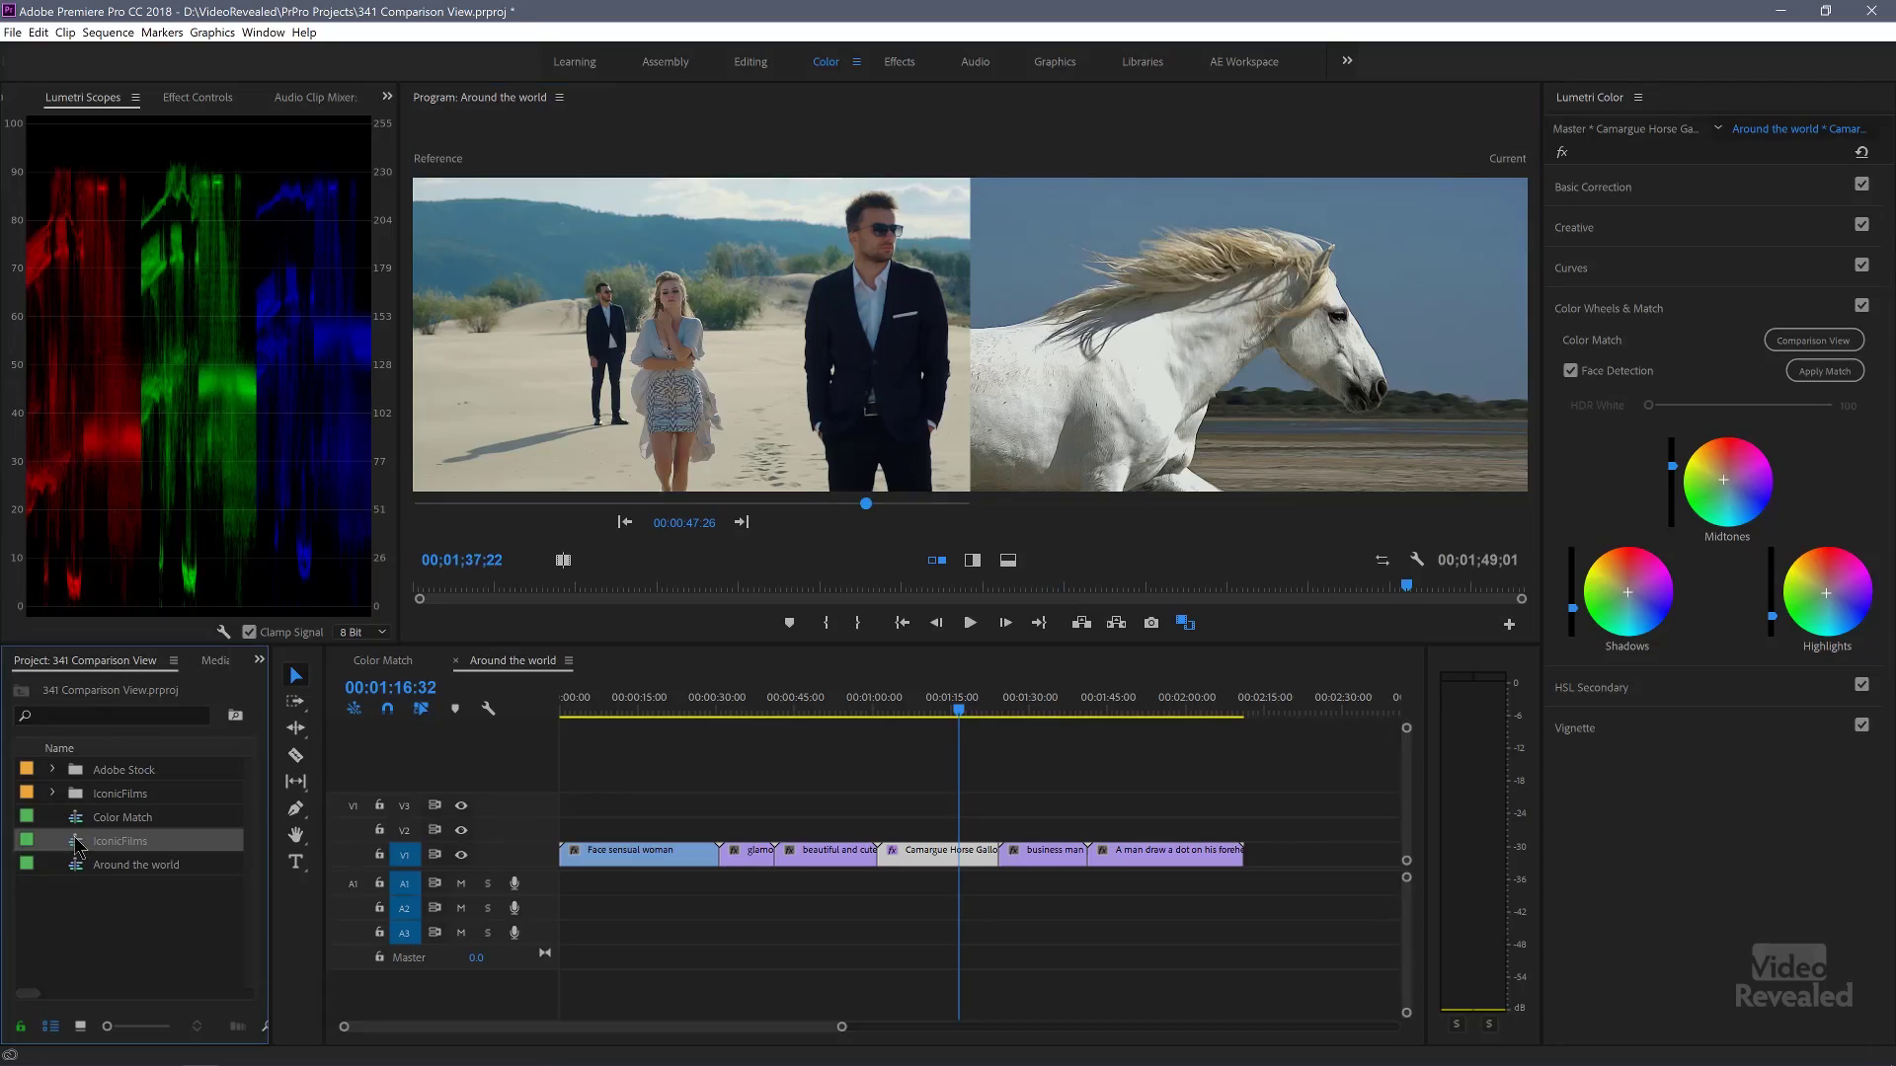
Expand track V1, set the Spartan still at 00:00:00:00 as reference, and apply the match.
{"action": "double_click", "coordinate": [533, 859]}
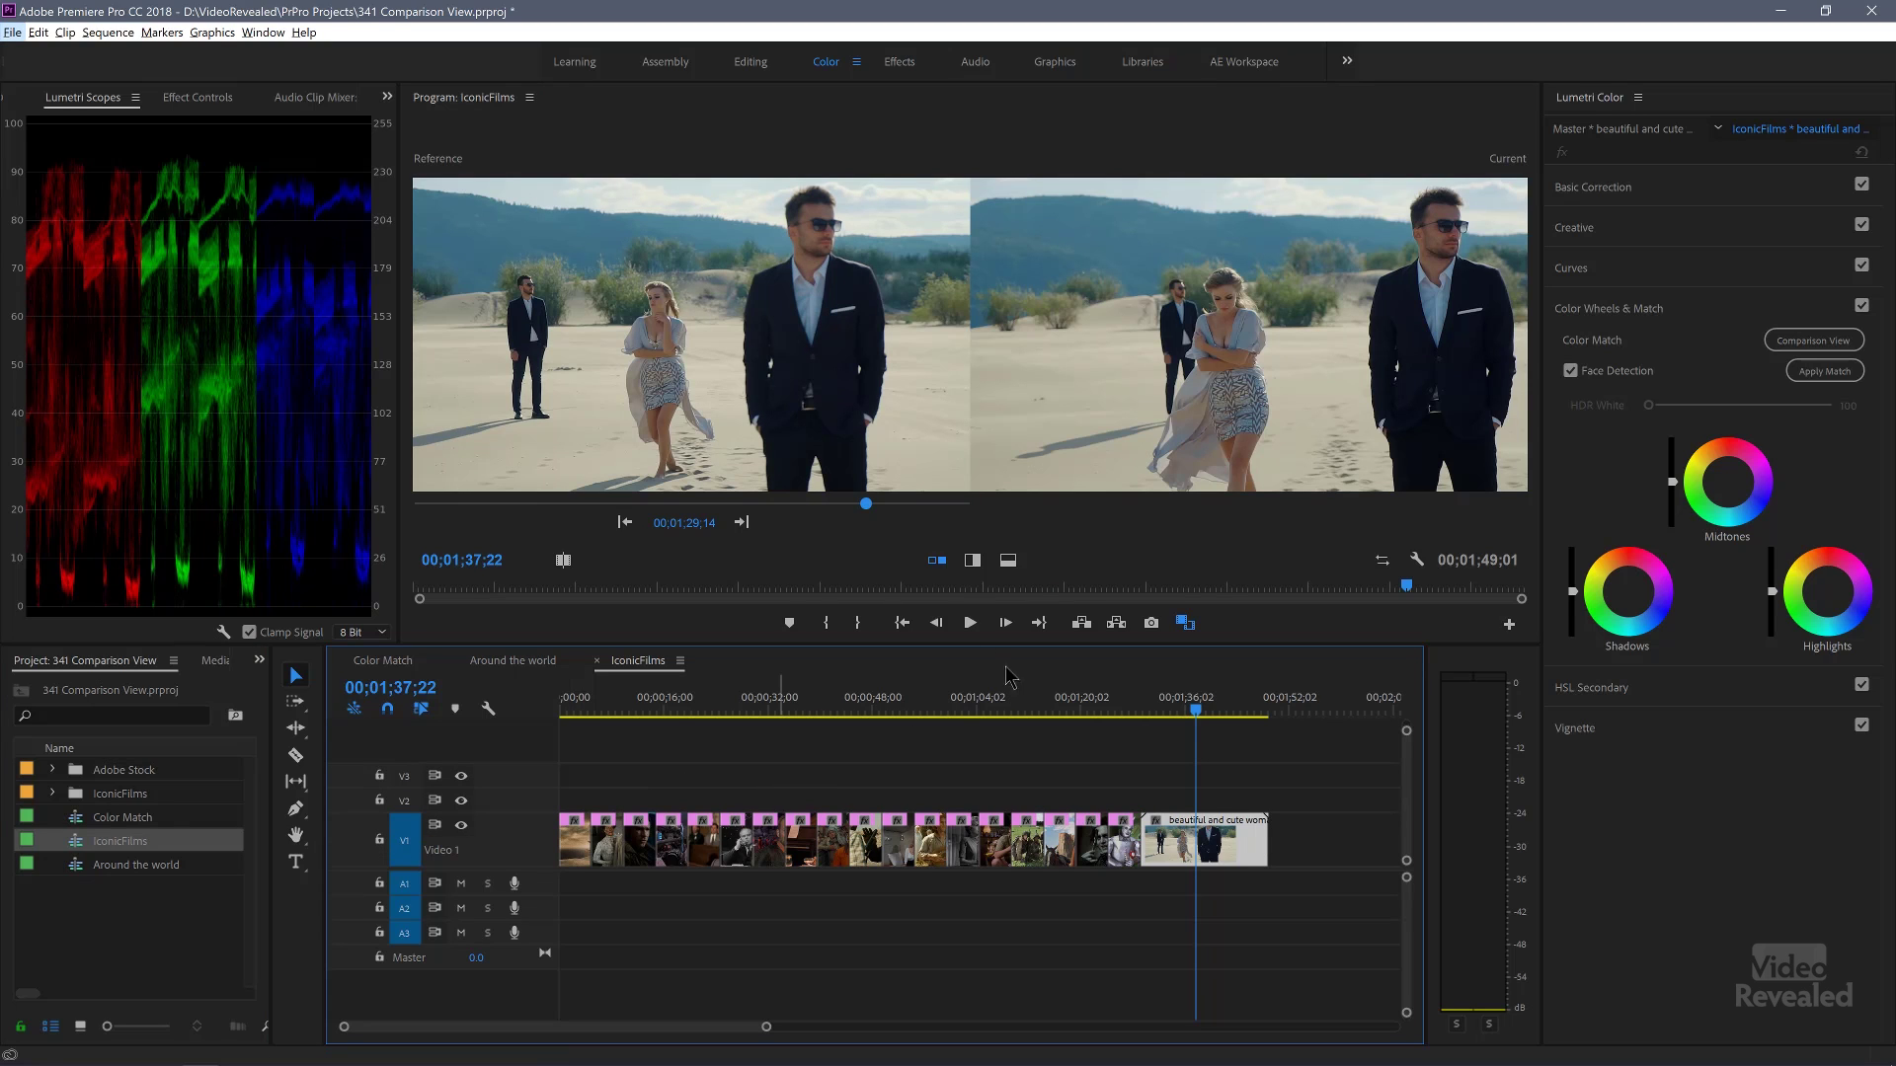
{"action": "left_click", "coordinate": [625, 523]}
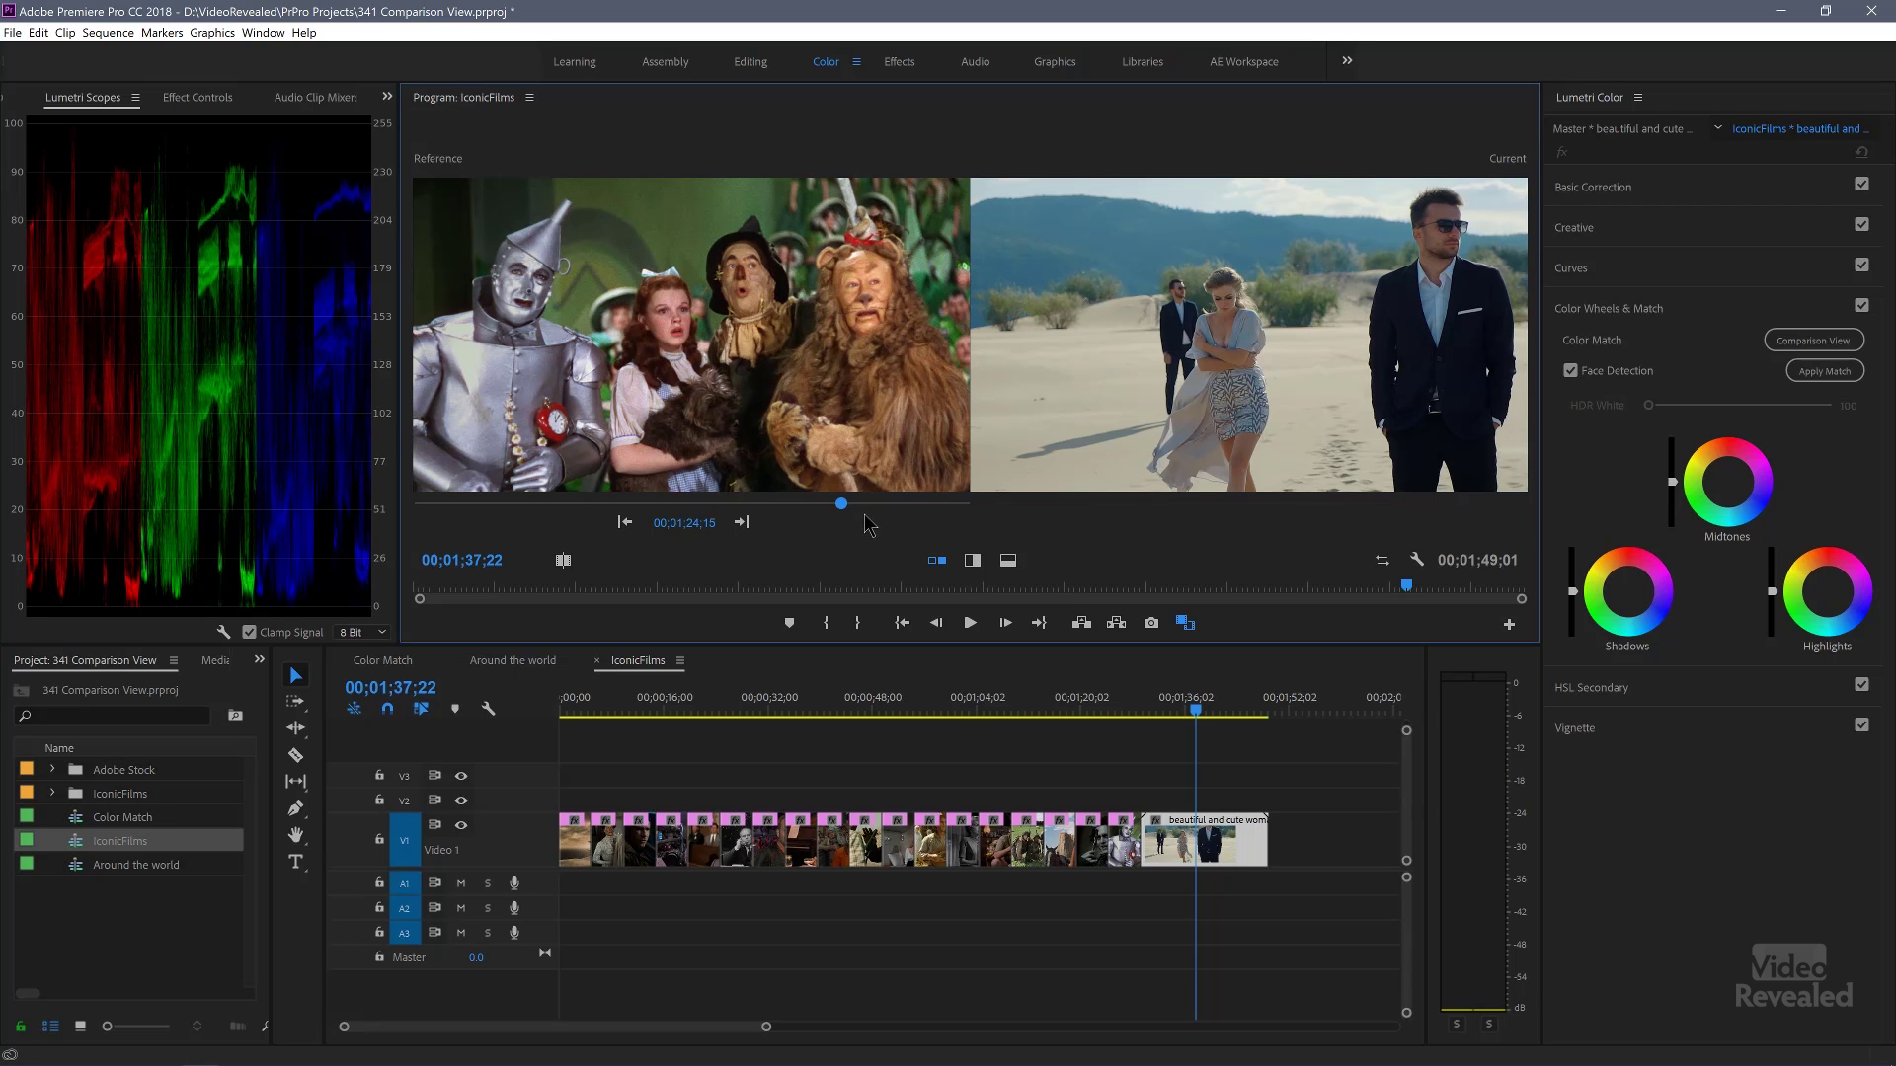
{"action": "left_click_drag", "start_coordinate": [840, 504], "coordinate": [358, 508]}
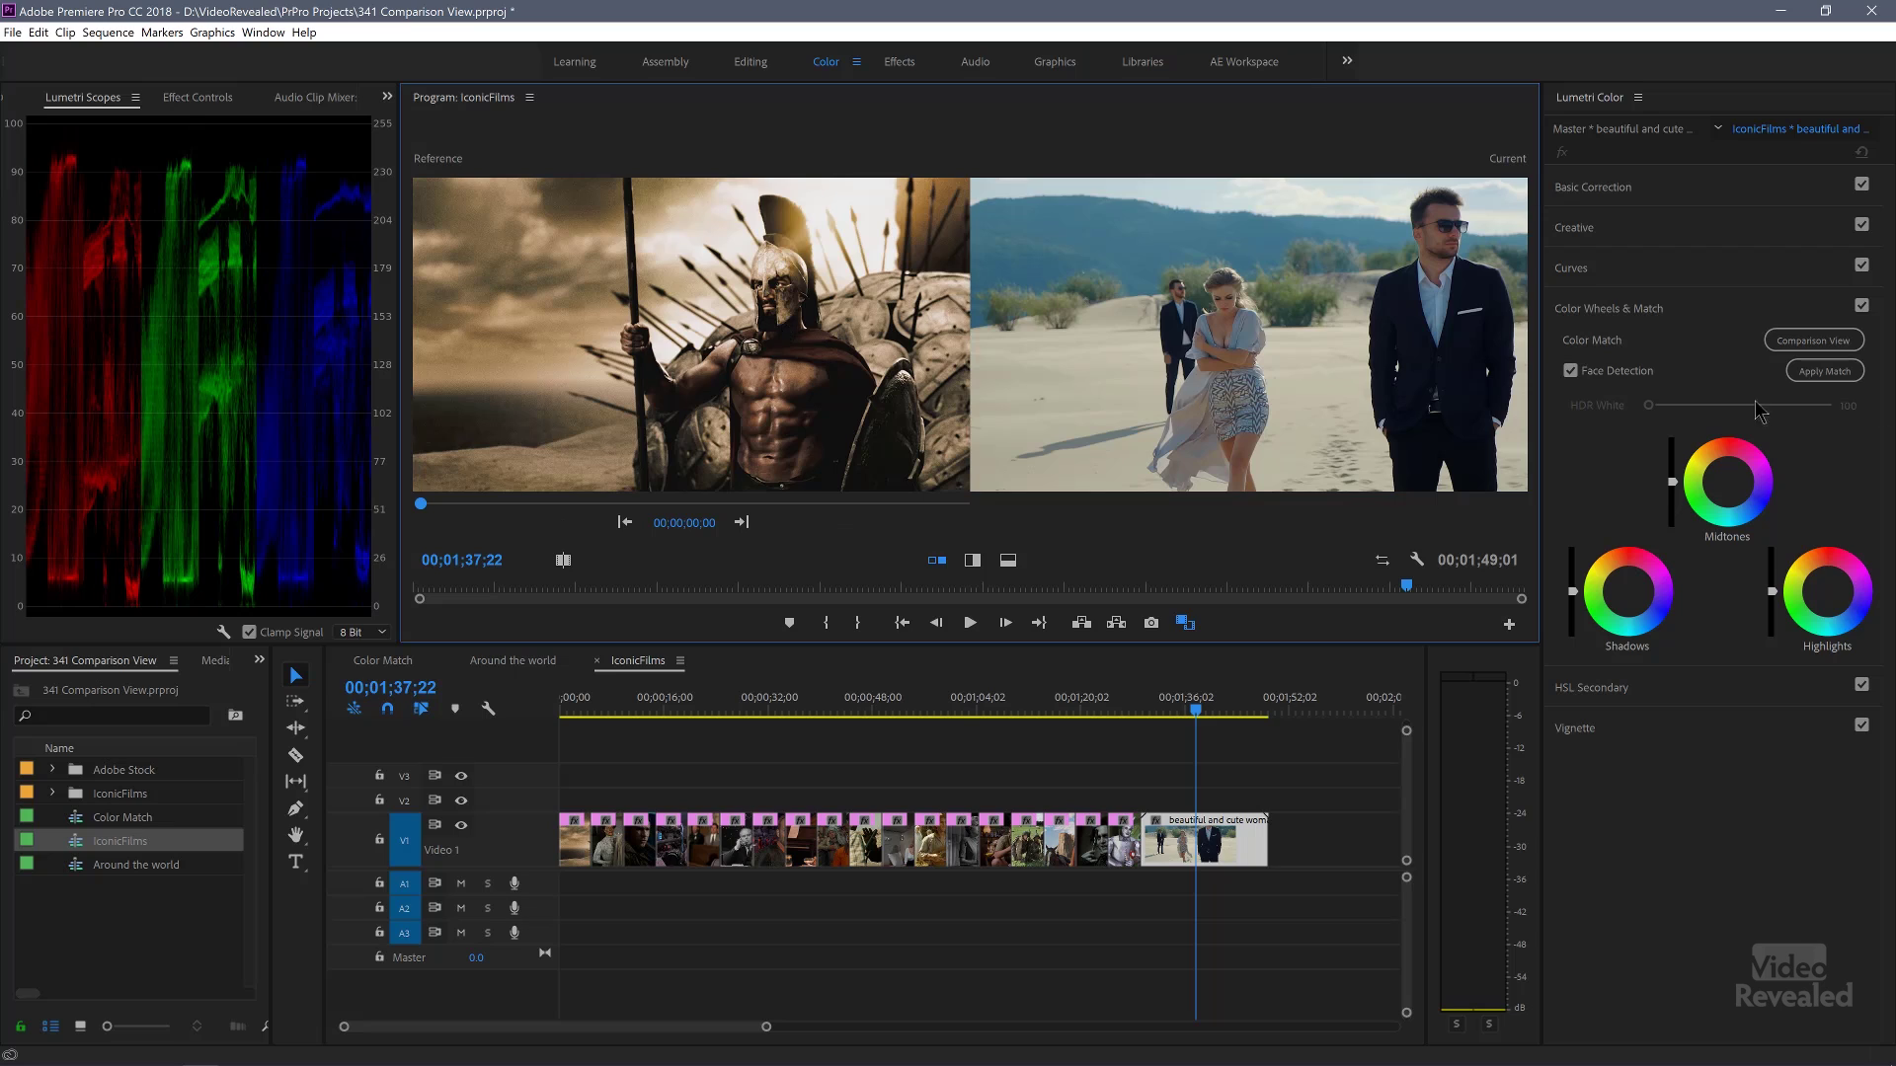
{"action": "left_click", "coordinate": [1834, 377]}
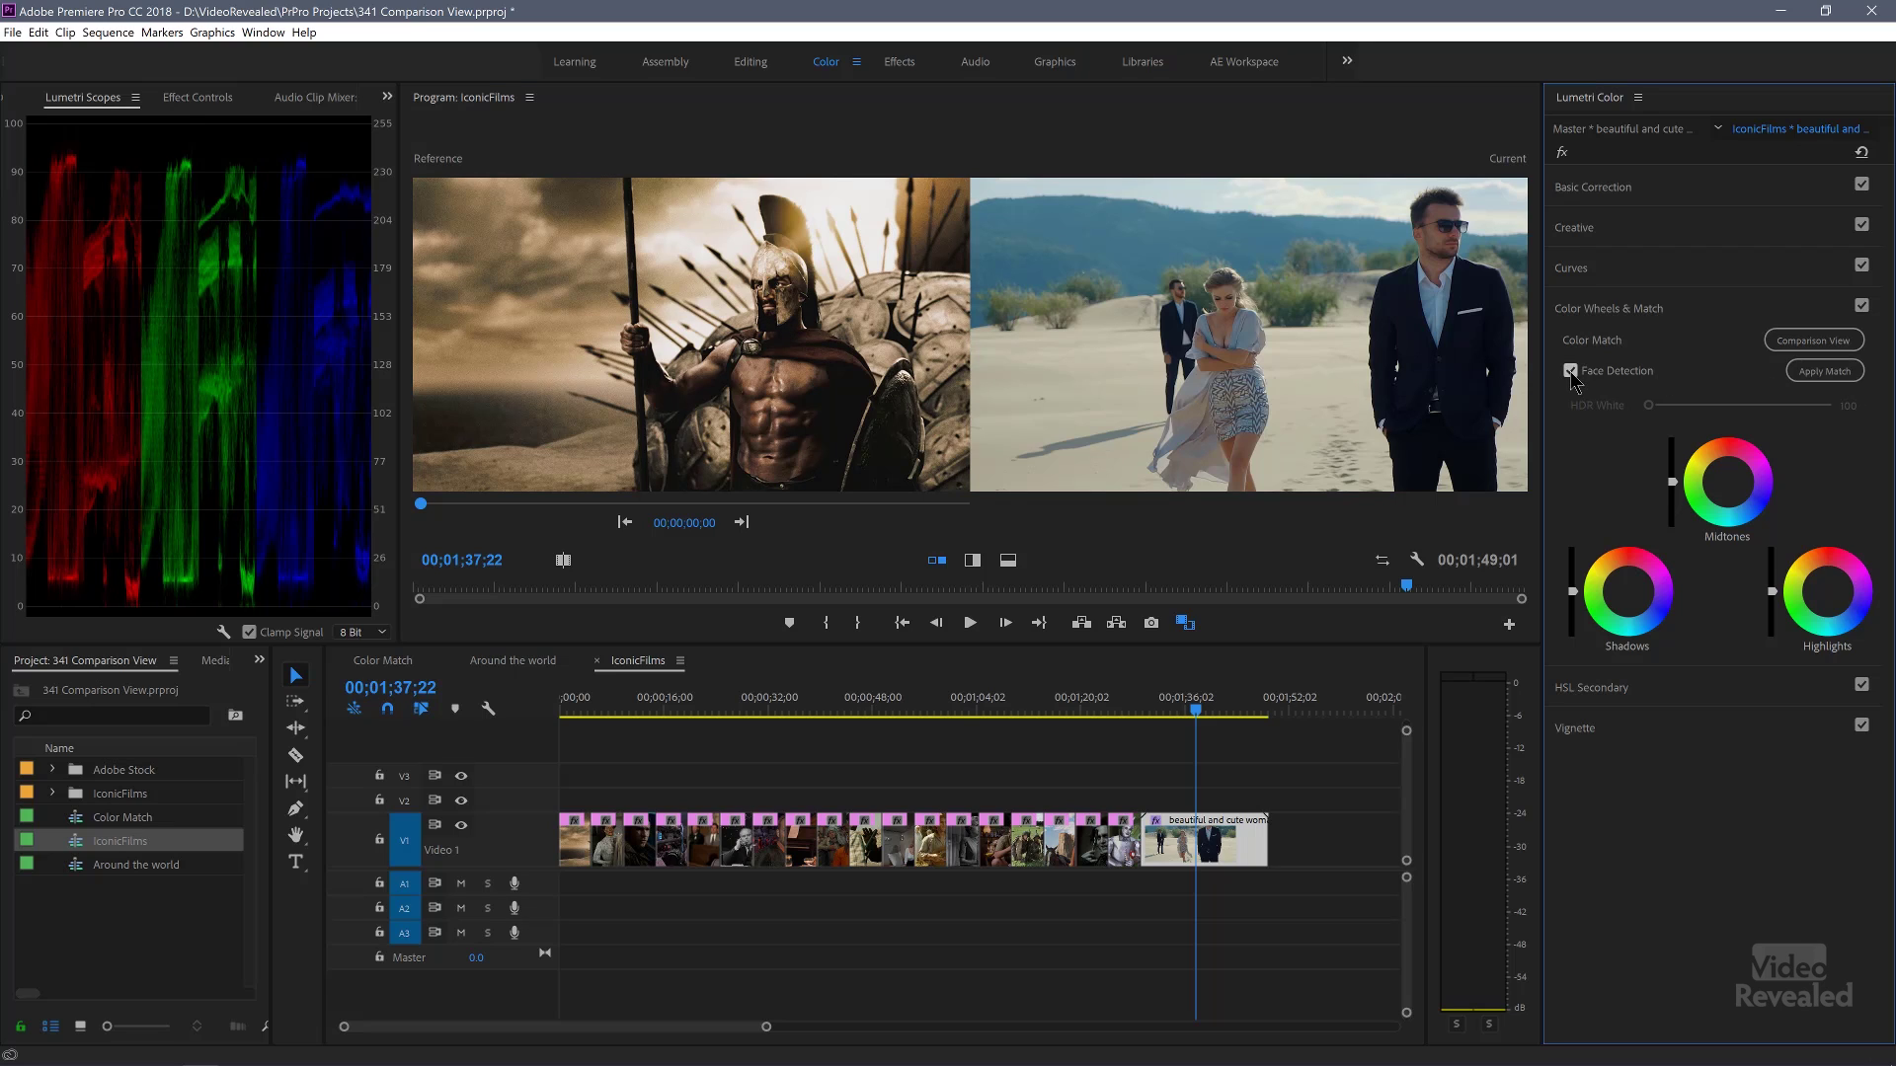
Re-apply the match to the Spartan still with Face Detection off, then switch Face Detection back on.
{"action": "left_click", "coordinate": [1829, 371]}
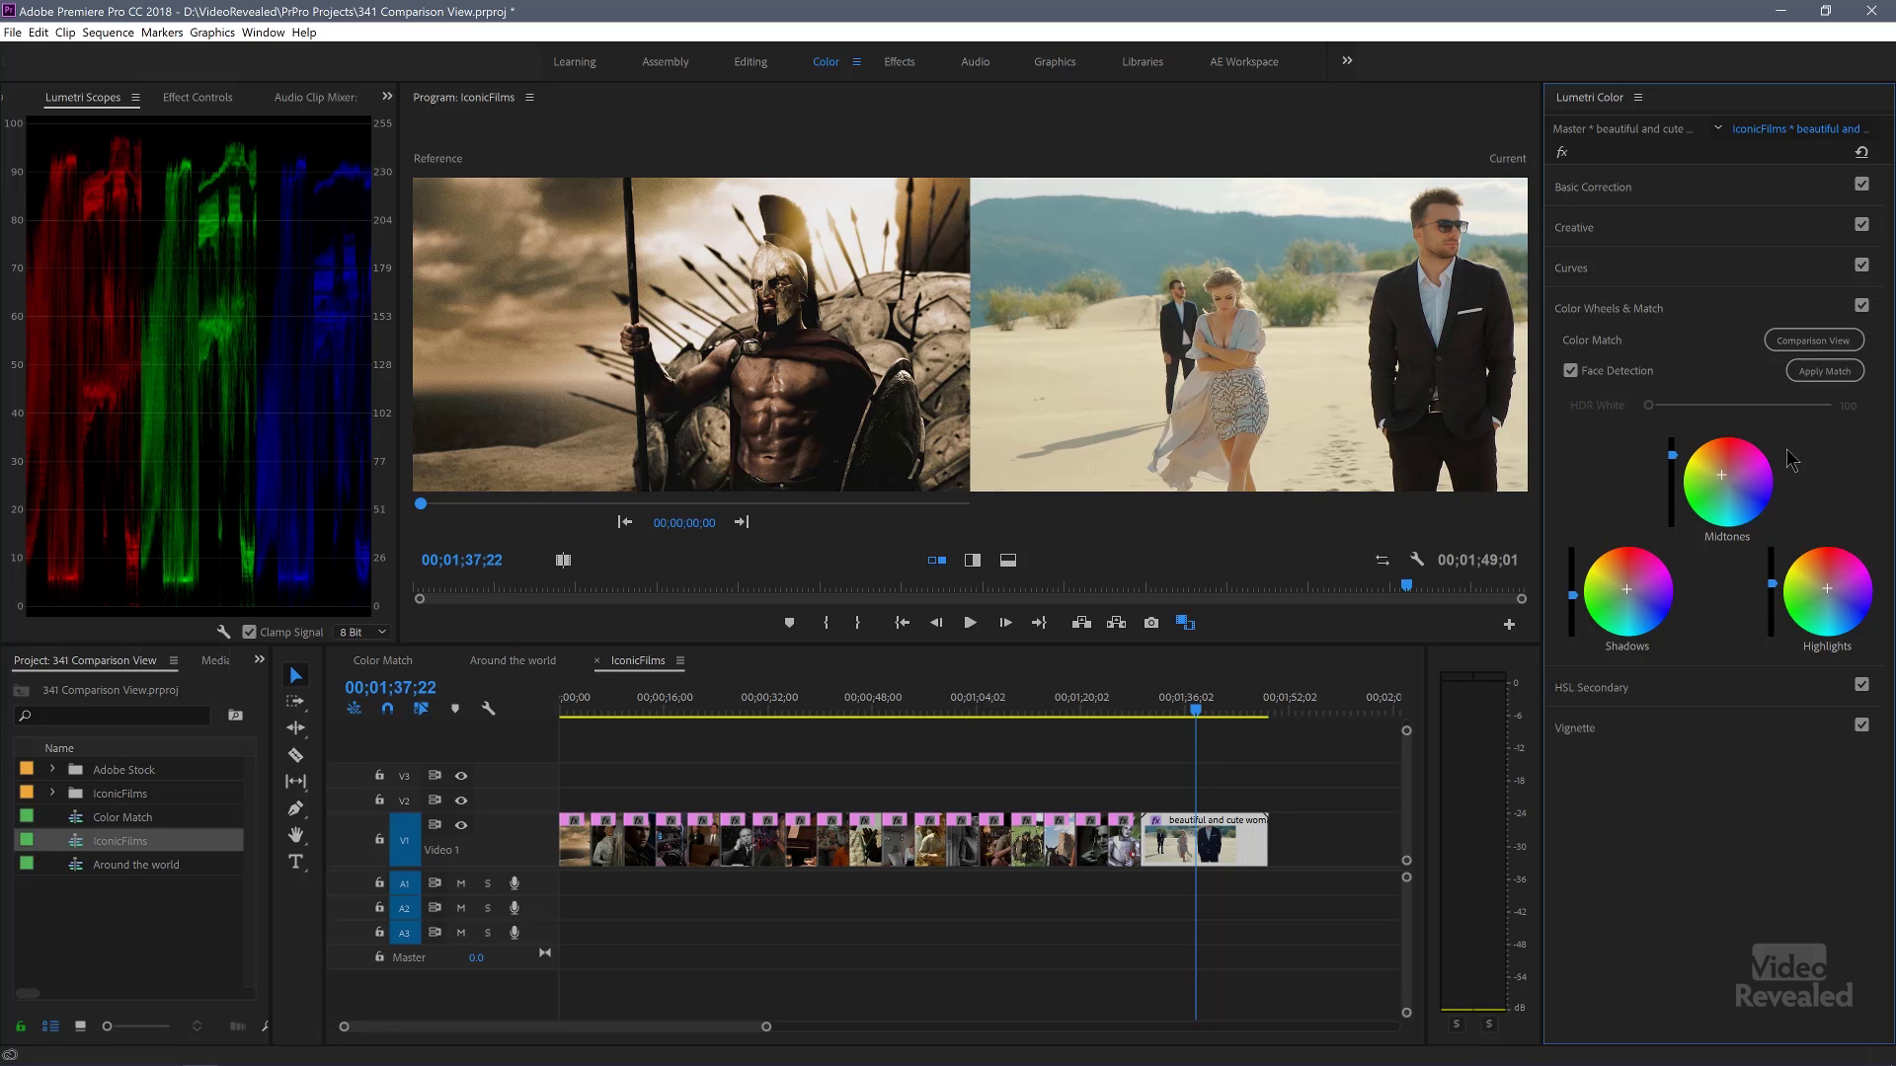
{"action": "left_click", "coordinate": [1569, 371]}
{"action": "left_click", "coordinate": [1826, 374]}
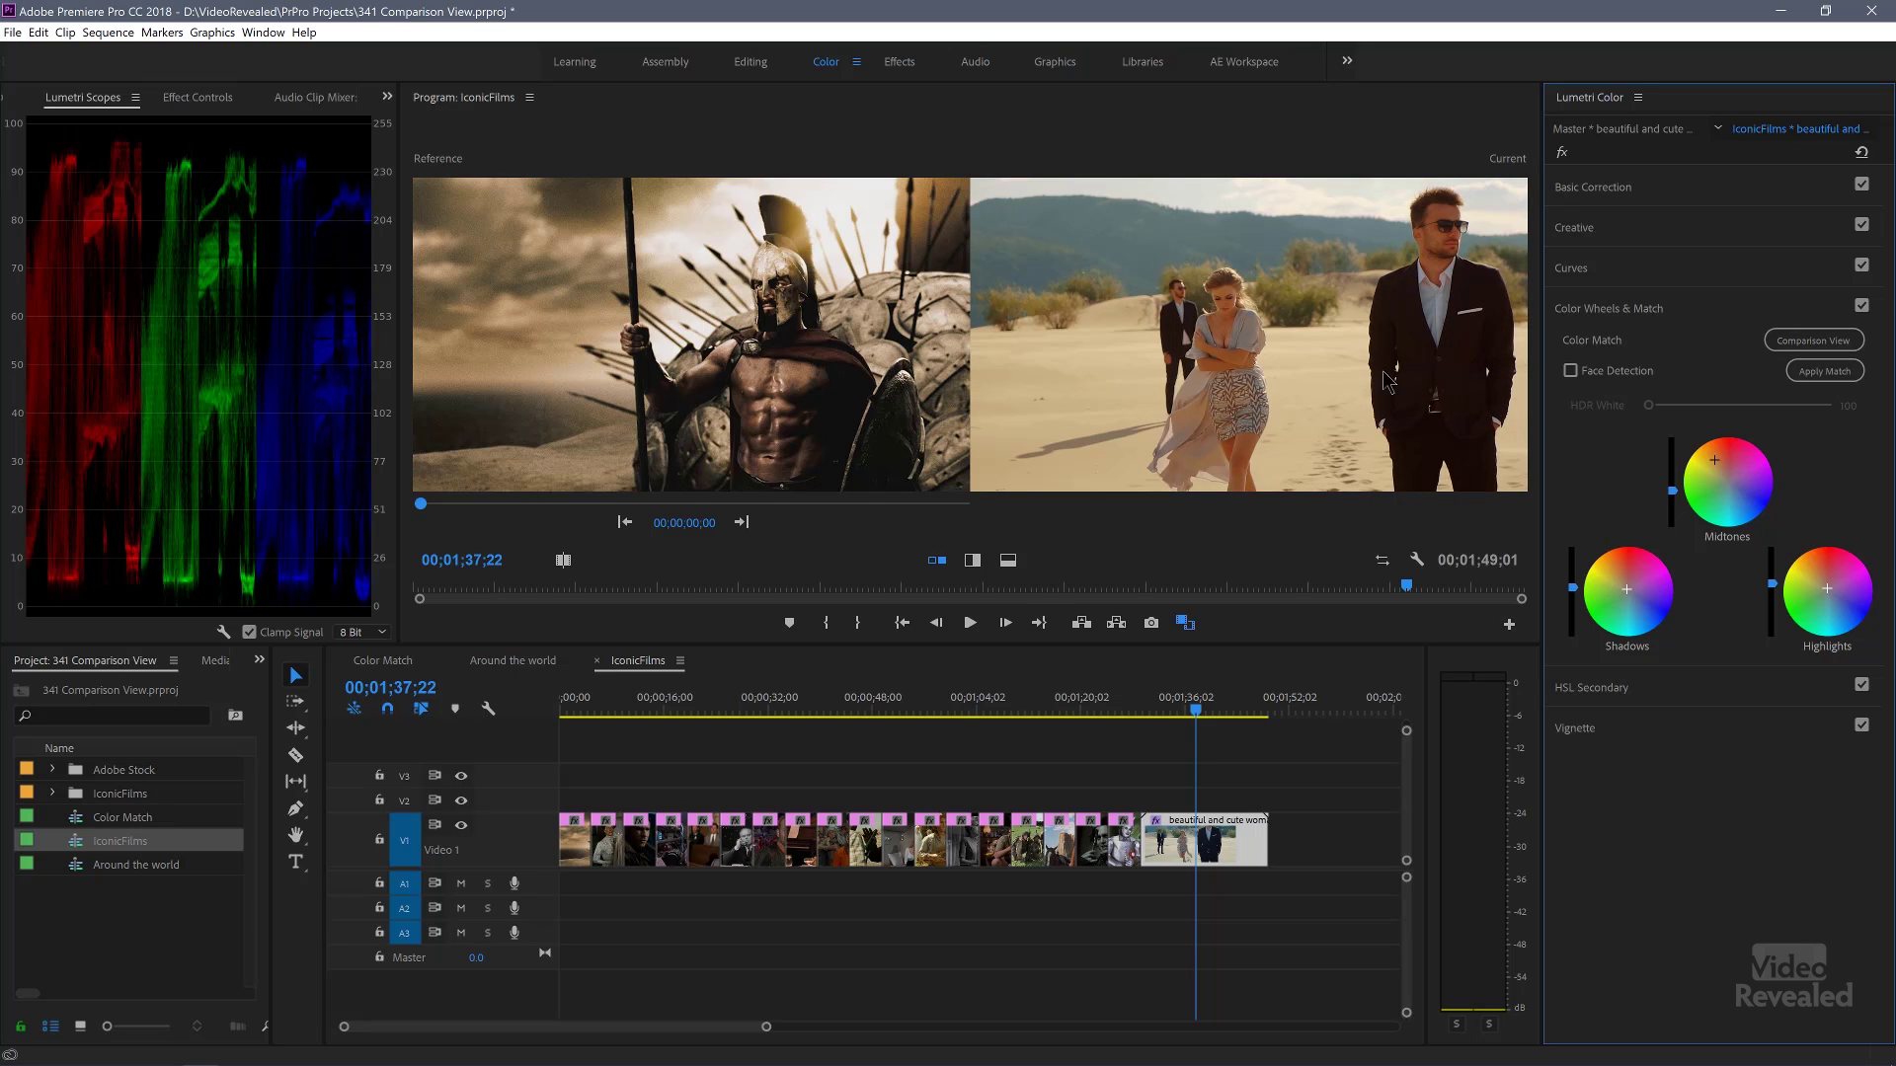
{"action": "left_click", "coordinate": [1569, 369]}
Match the desert clip to the next two stills, brighten the highlights on the night match, and compare with the grade bypassed.
{"action": "left_click", "coordinate": [743, 524]}
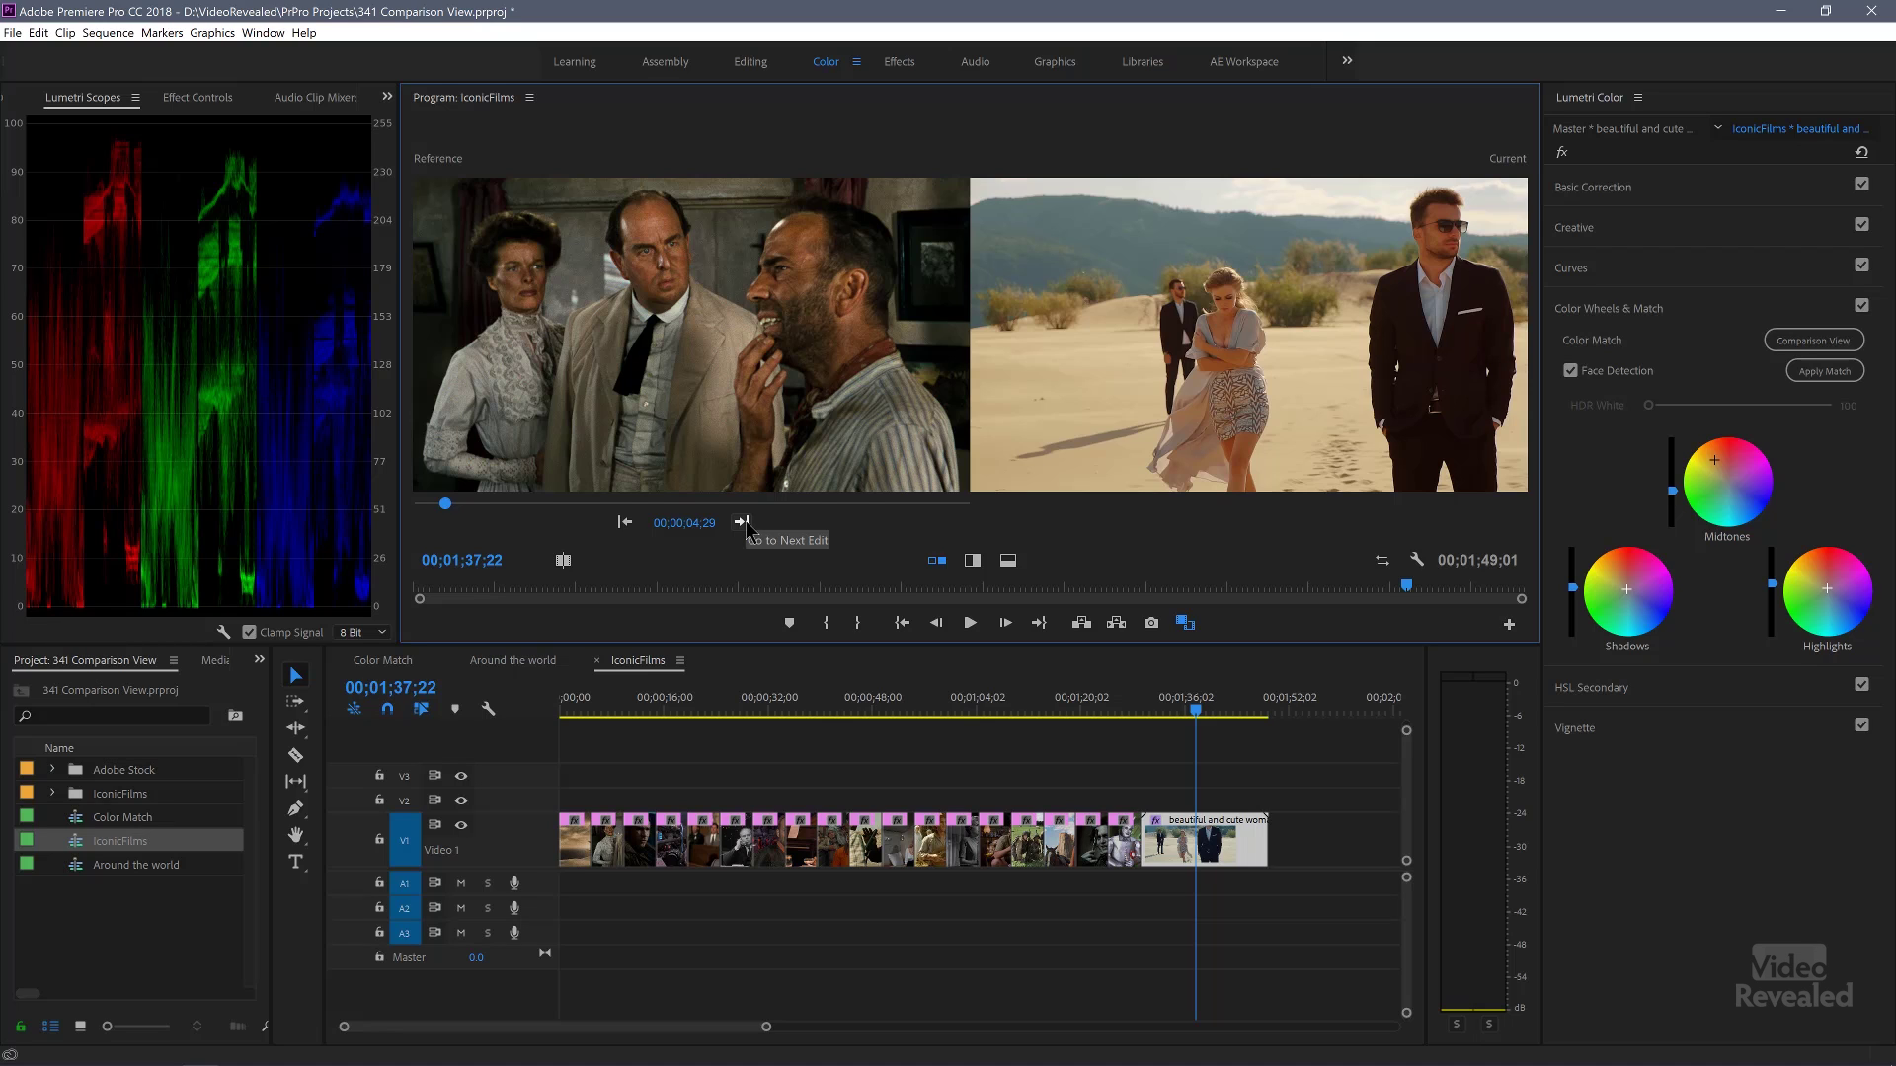
{"action": "left_click", "coordinate": [1824, 372]}
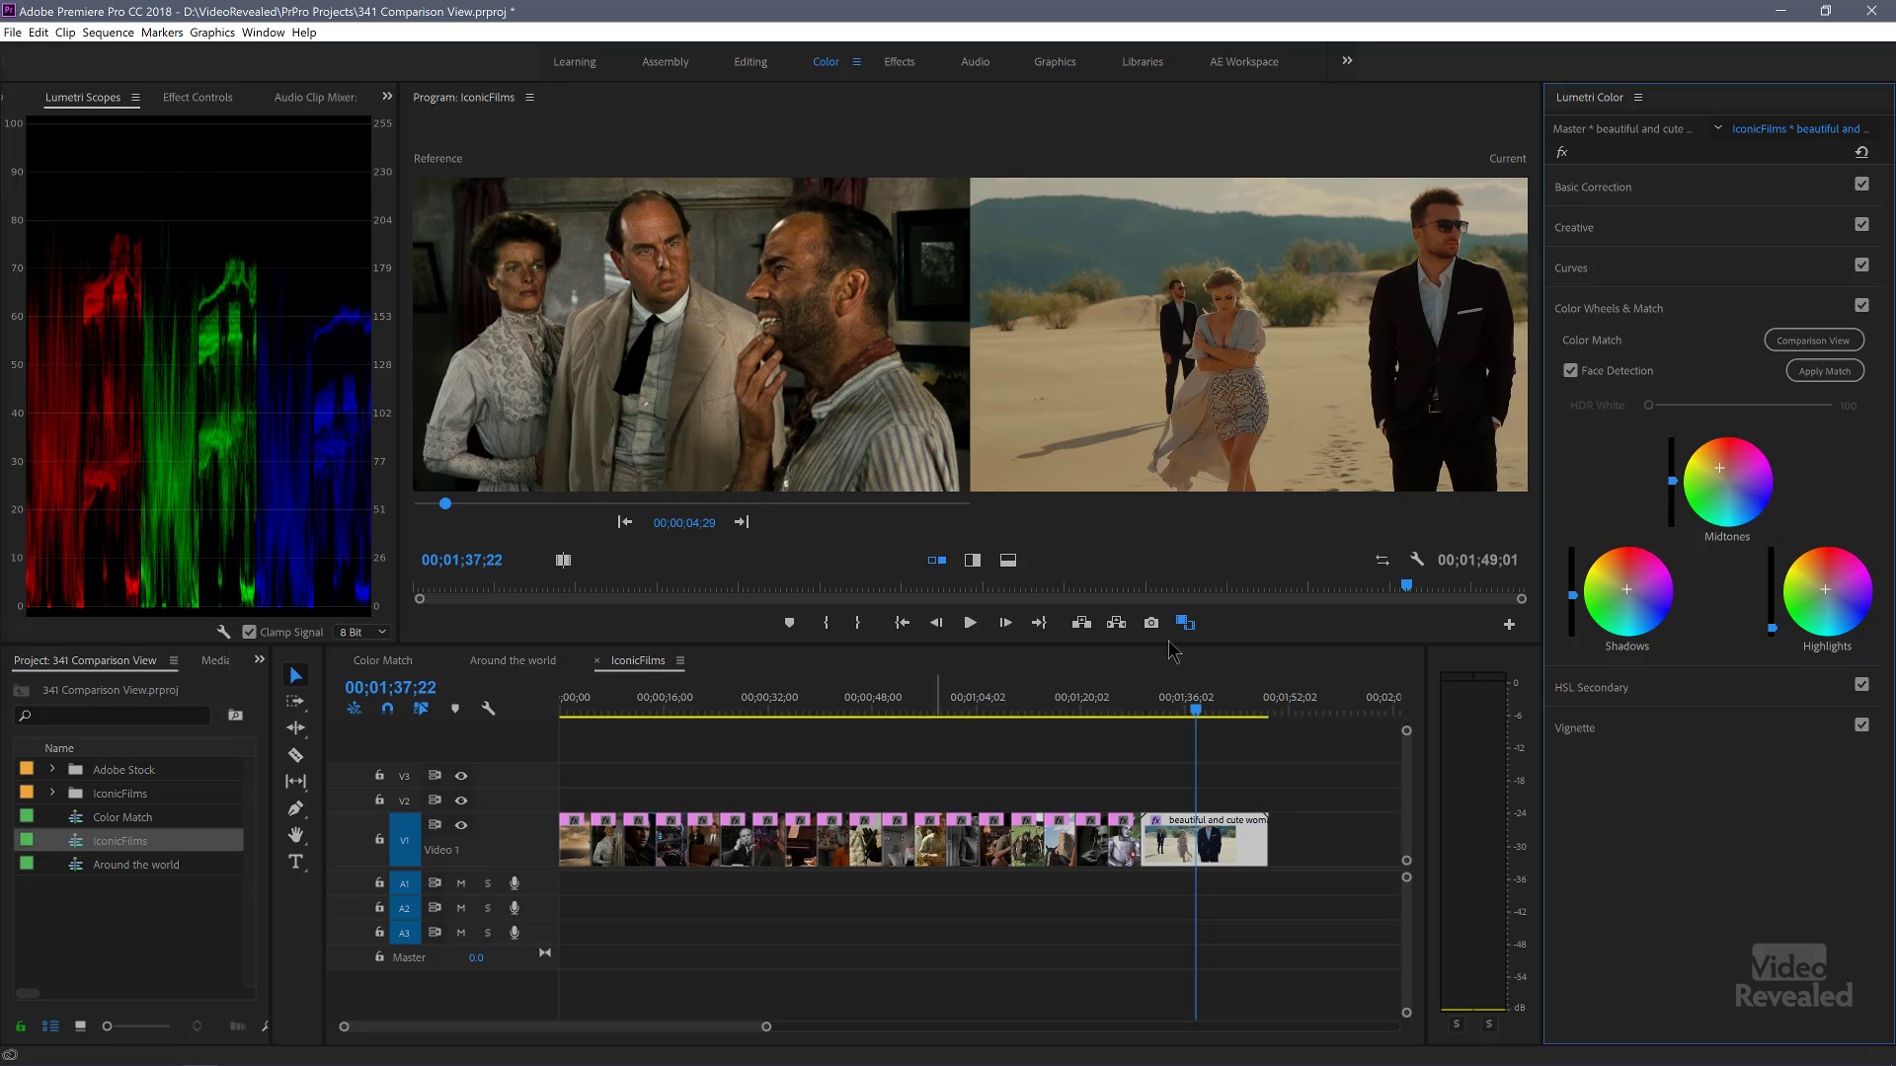
{"action": "left_click", "coordinate": [740, 522]}
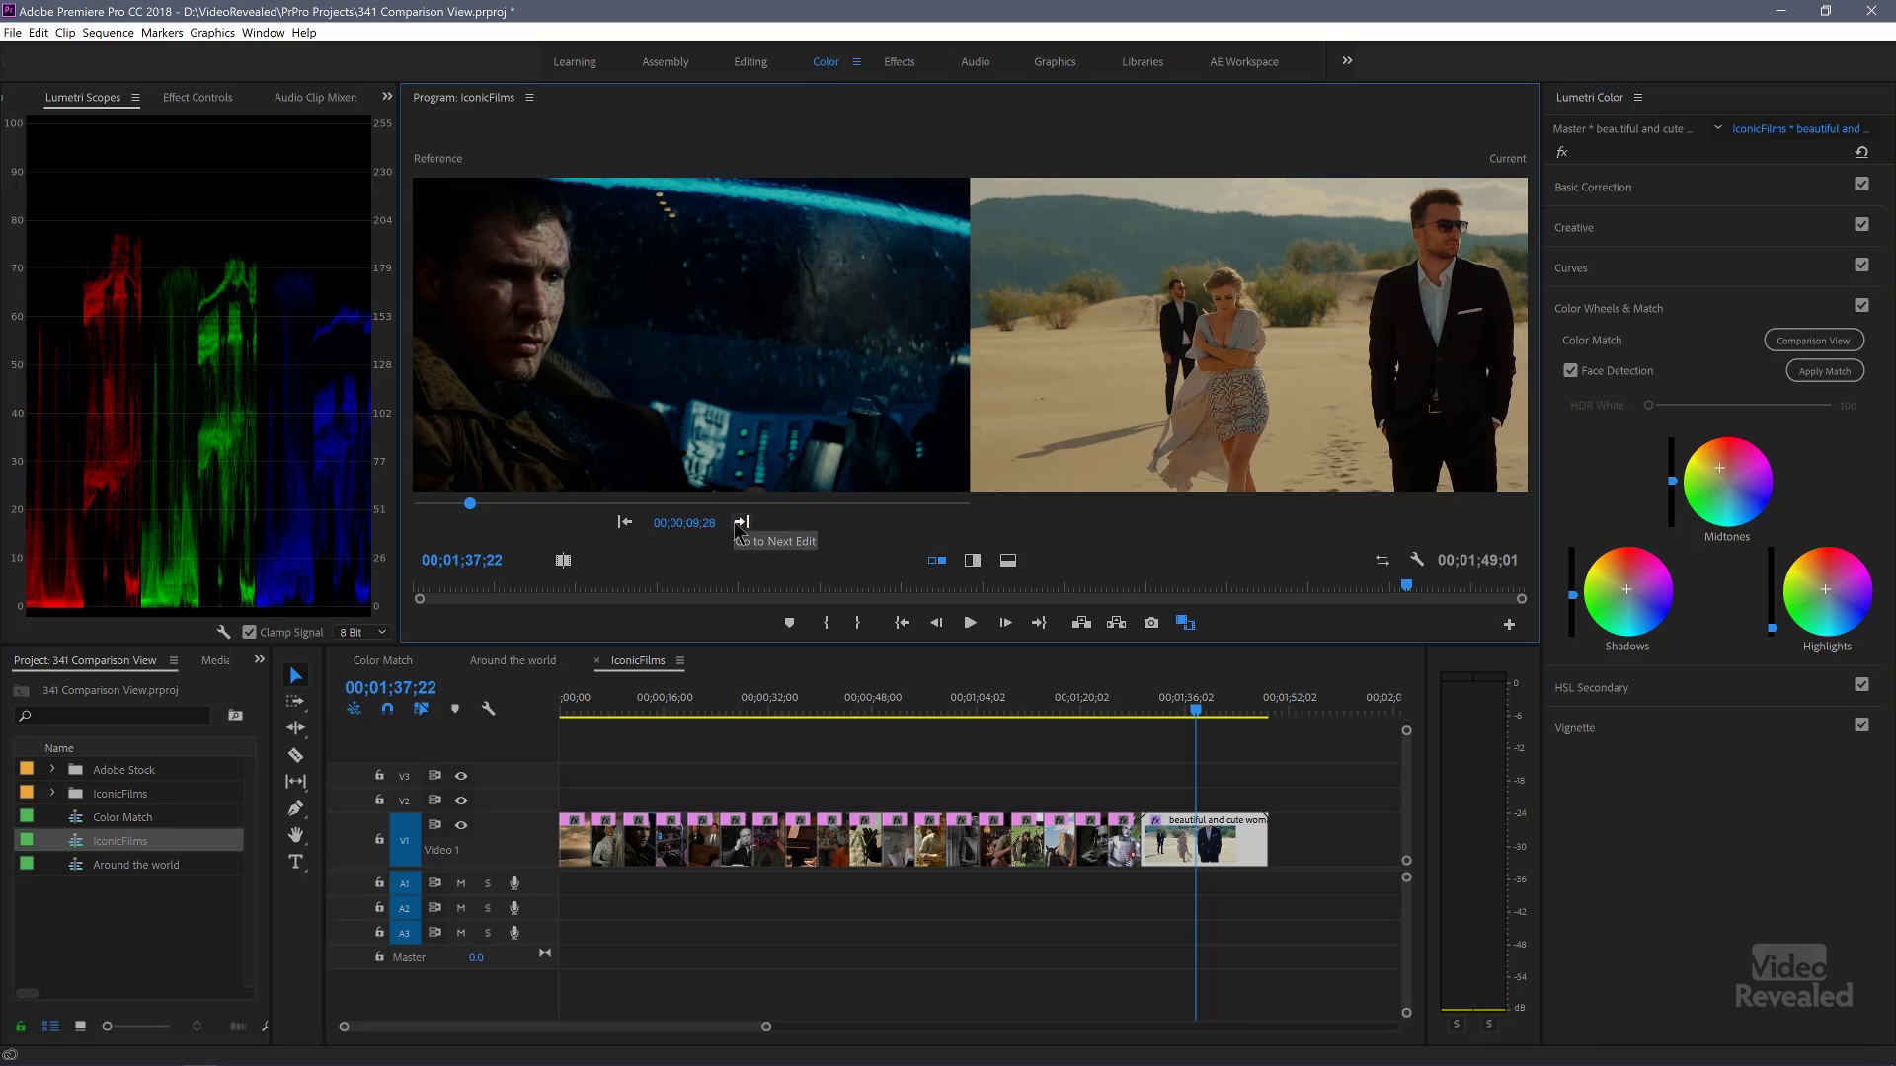
{"action": "left_click", "coordinate": [1824, 371]}
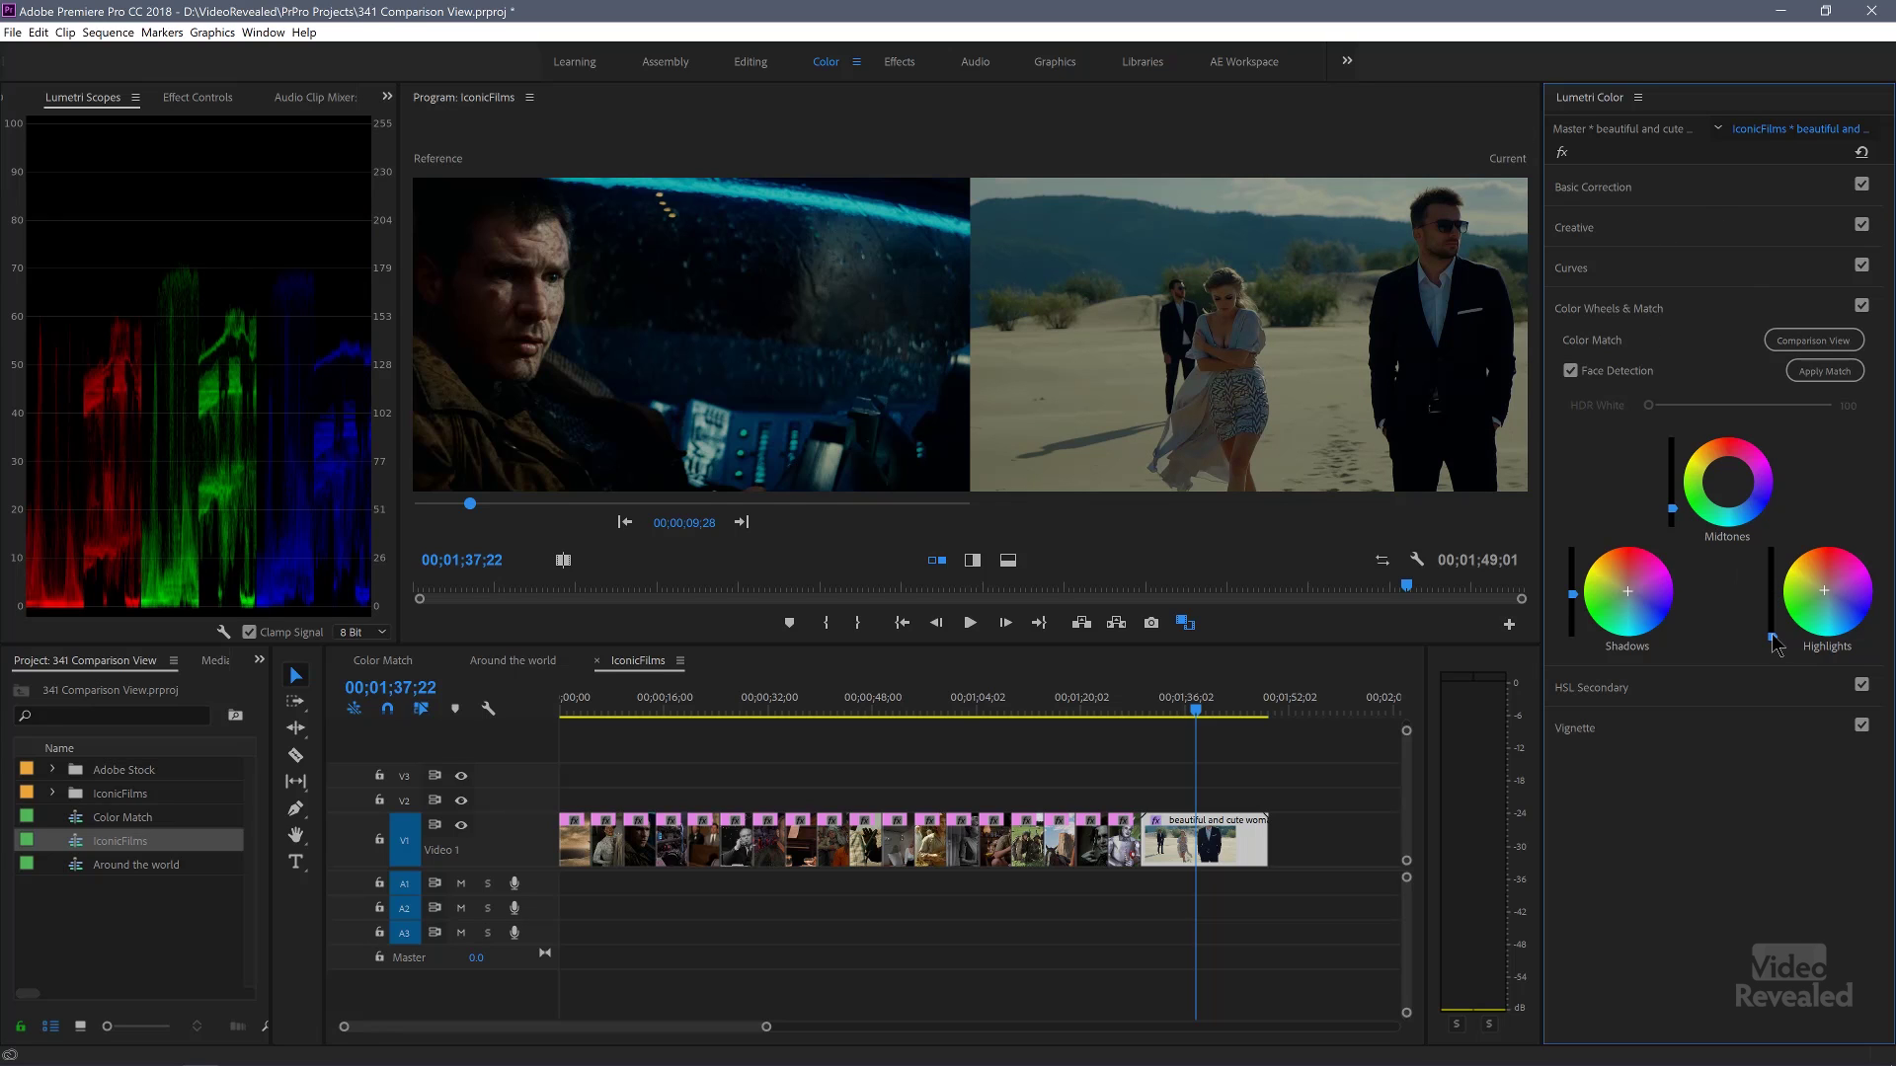
{"action": "left_click_drag", "start_coordinate": [1772, 637], "coordinate": [1772, 599]}
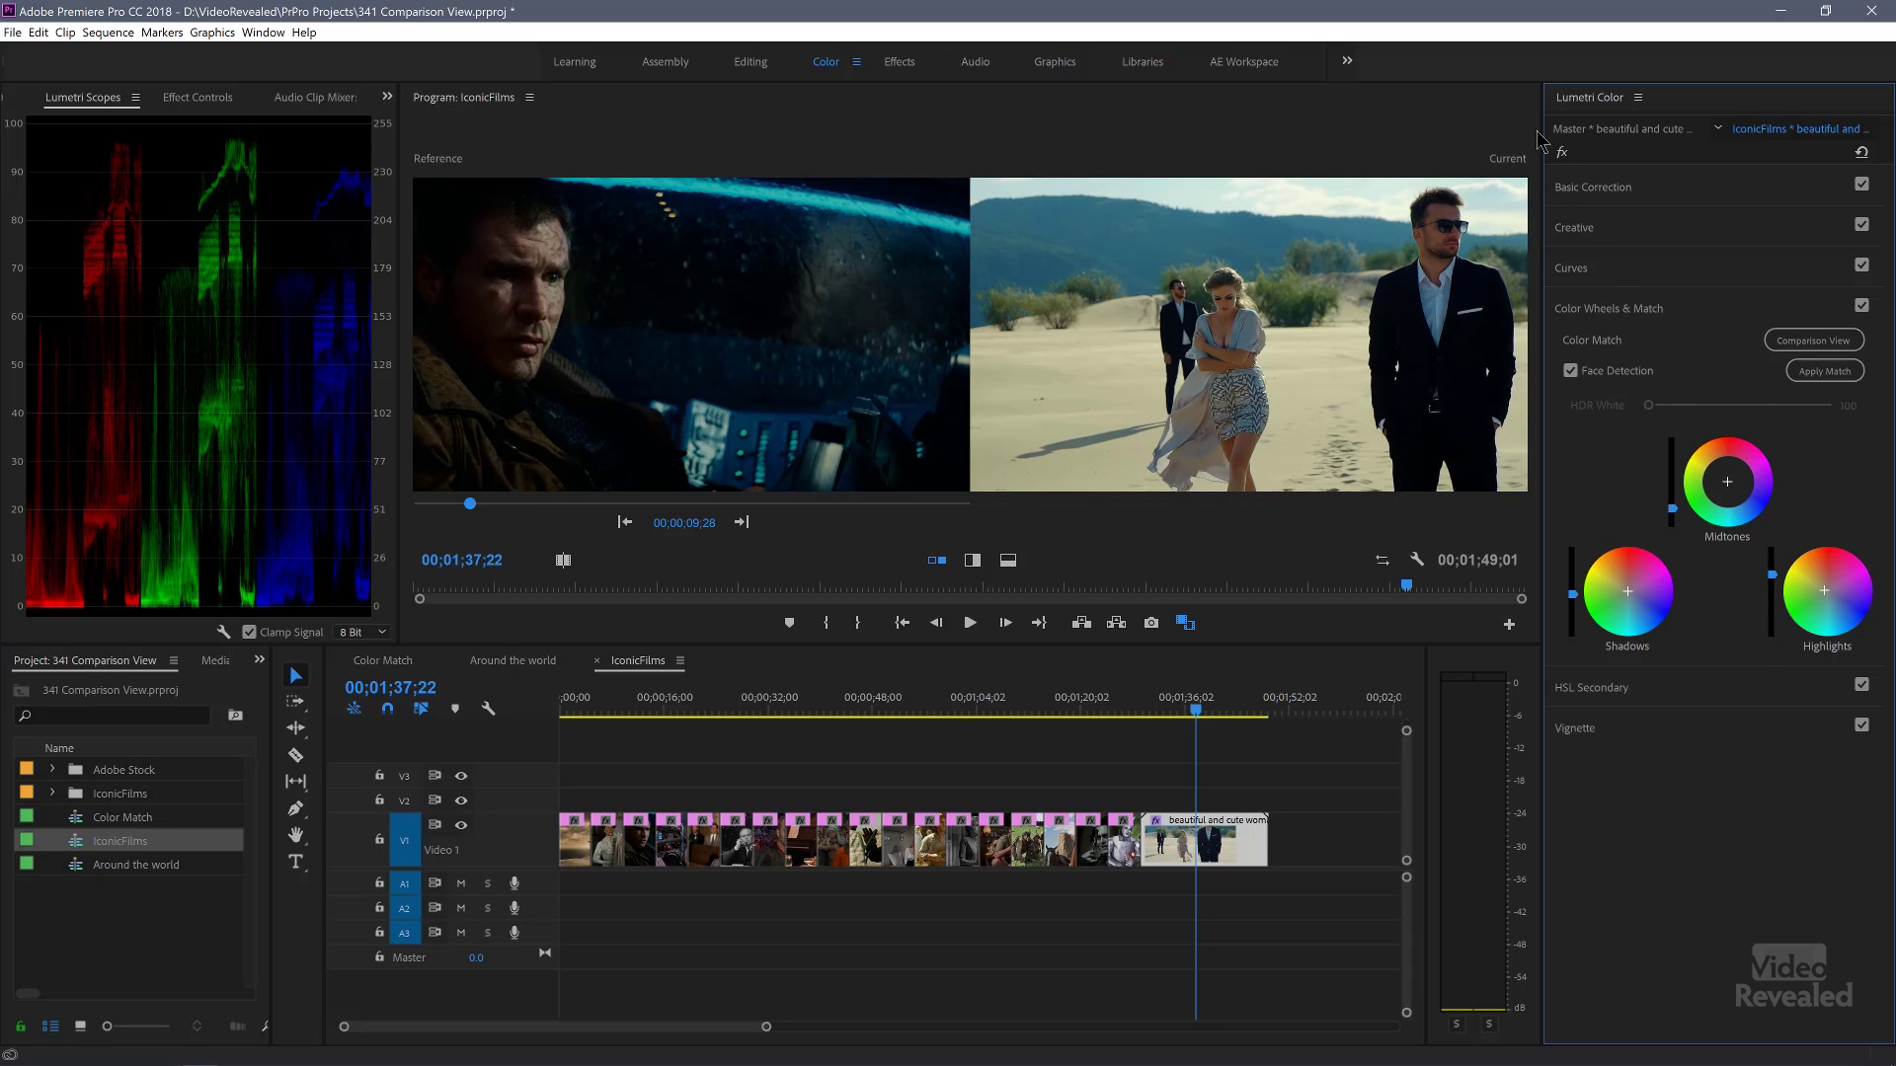
{"action": "left_click", "coordinate": [1562, 153]}
{"action": "left_click", "coordinate": [1562, 153]}
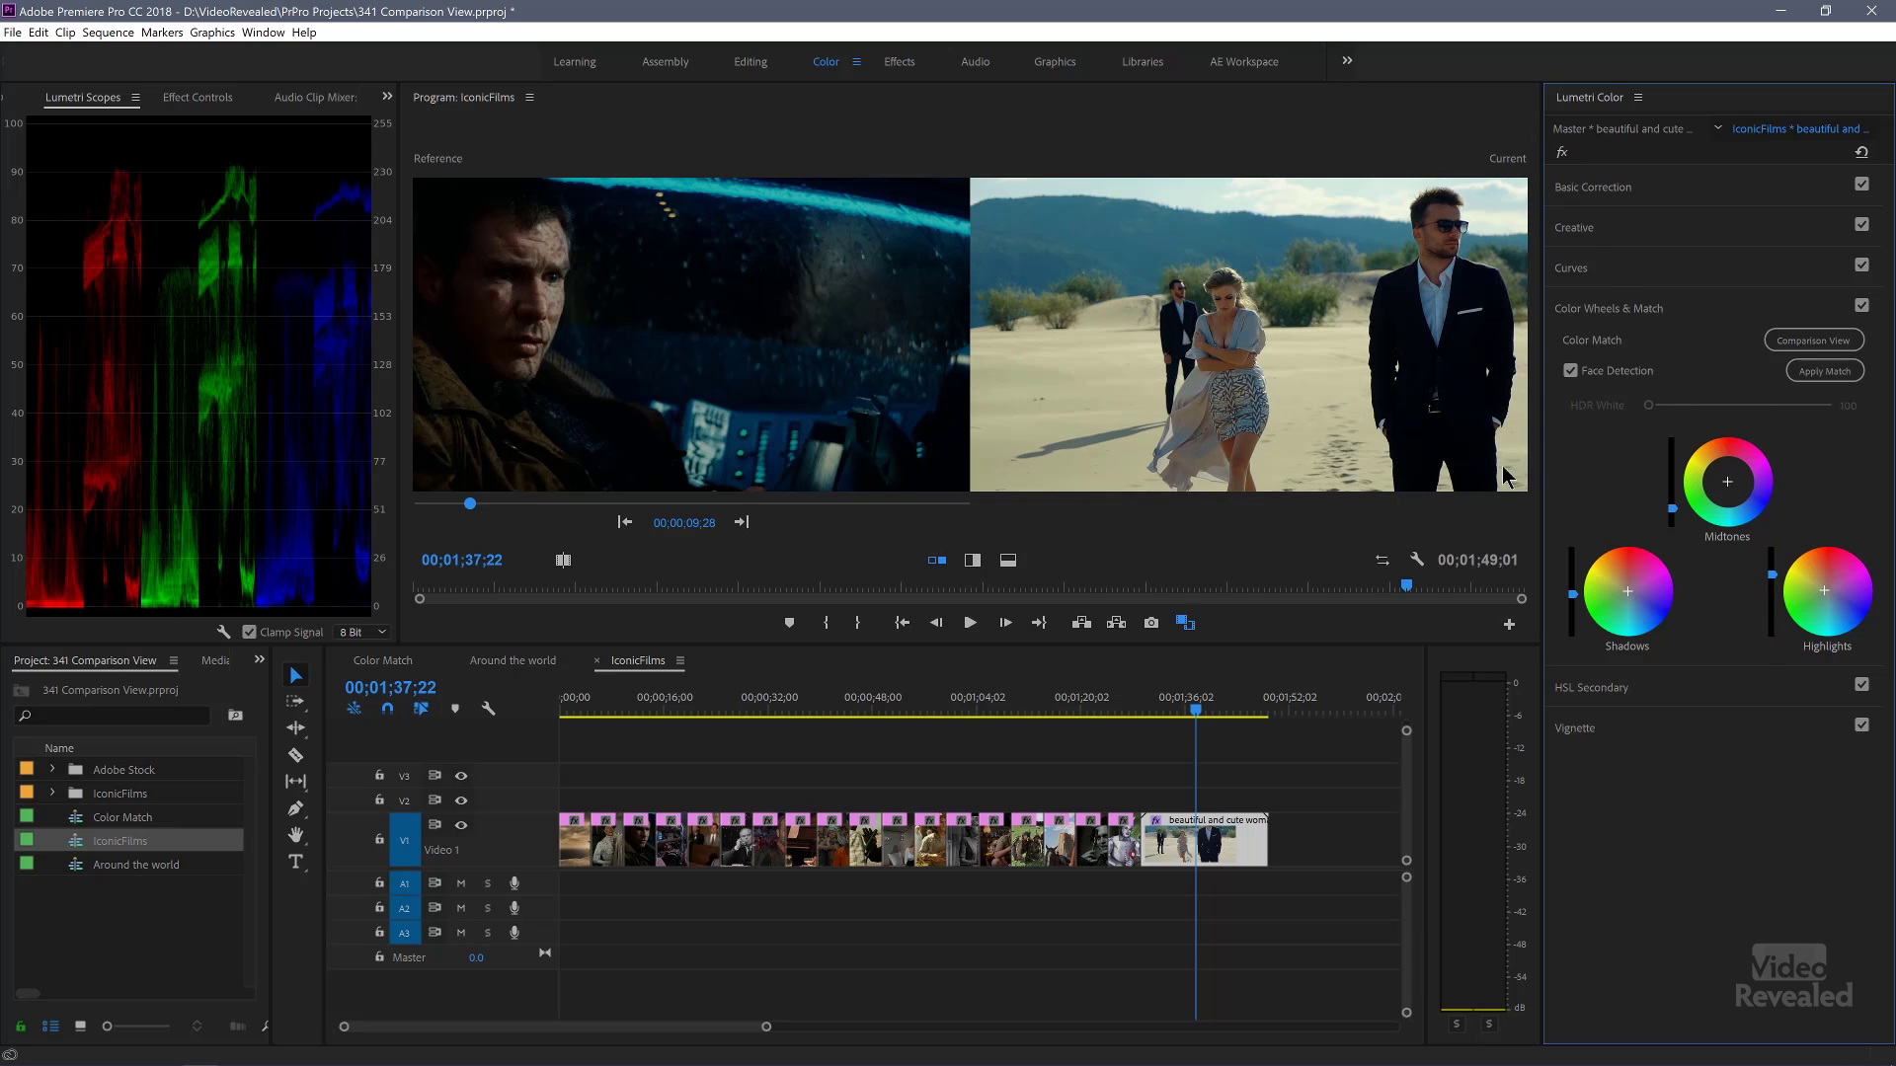
Match the clip to the following still and the courtroom close-up, then advance to the phone still.
{"action": "left_click", "coordinate": [741, 521]}
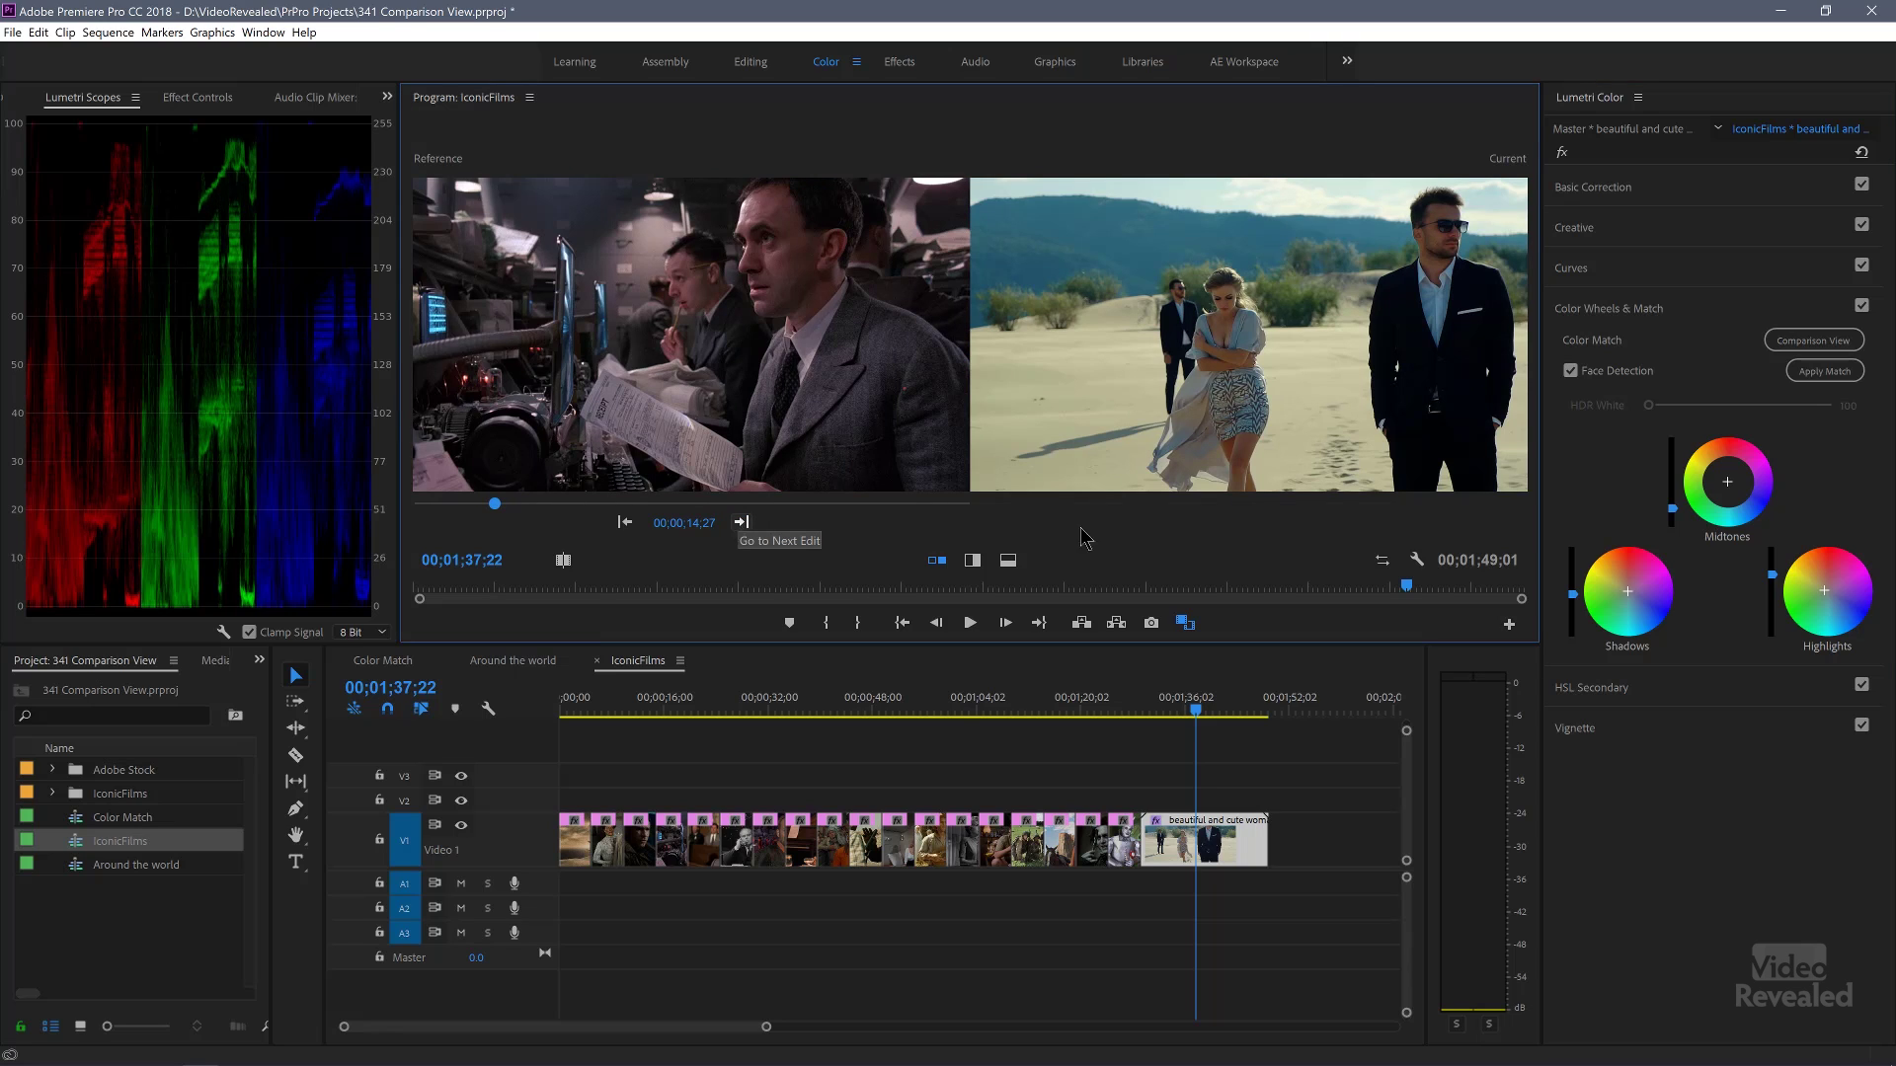
{"action": "left_click", "coordinate": [1813, 376]}
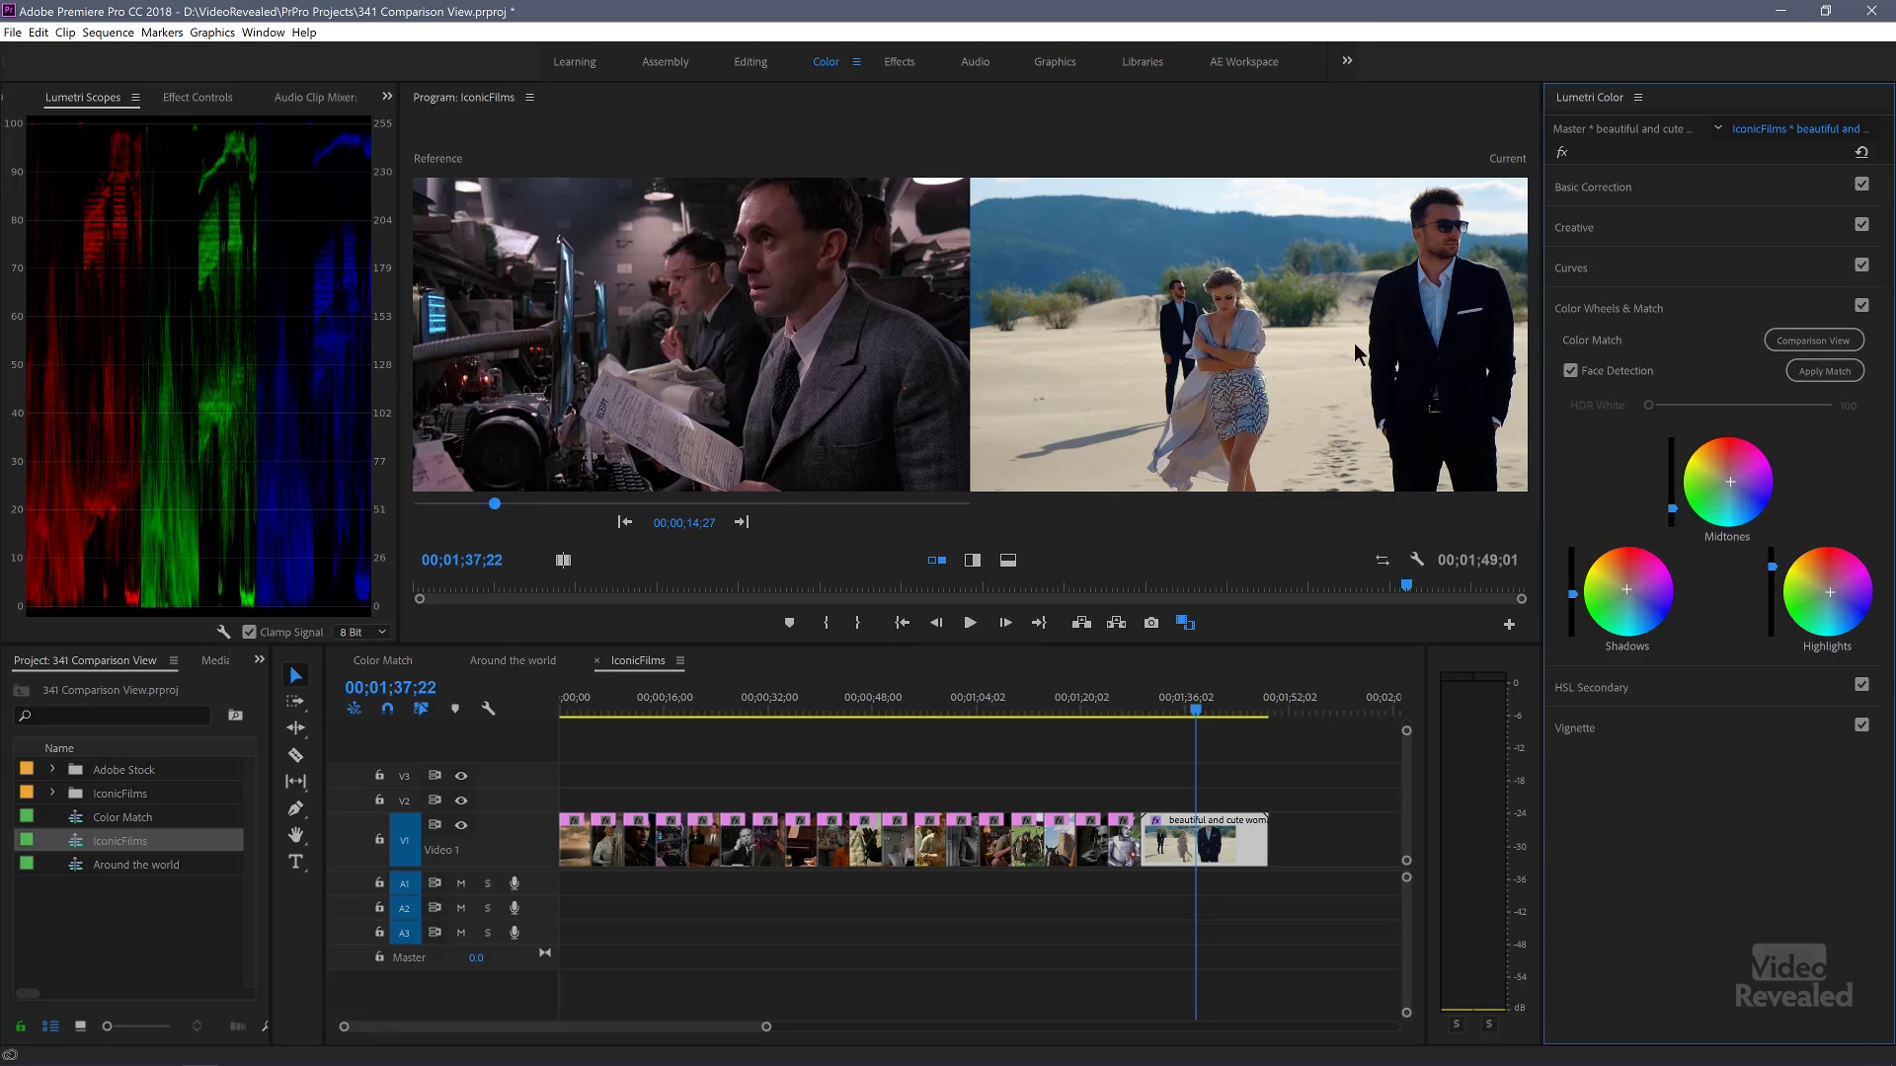
{"action": "left_click", "coordinate": [741, 522]}
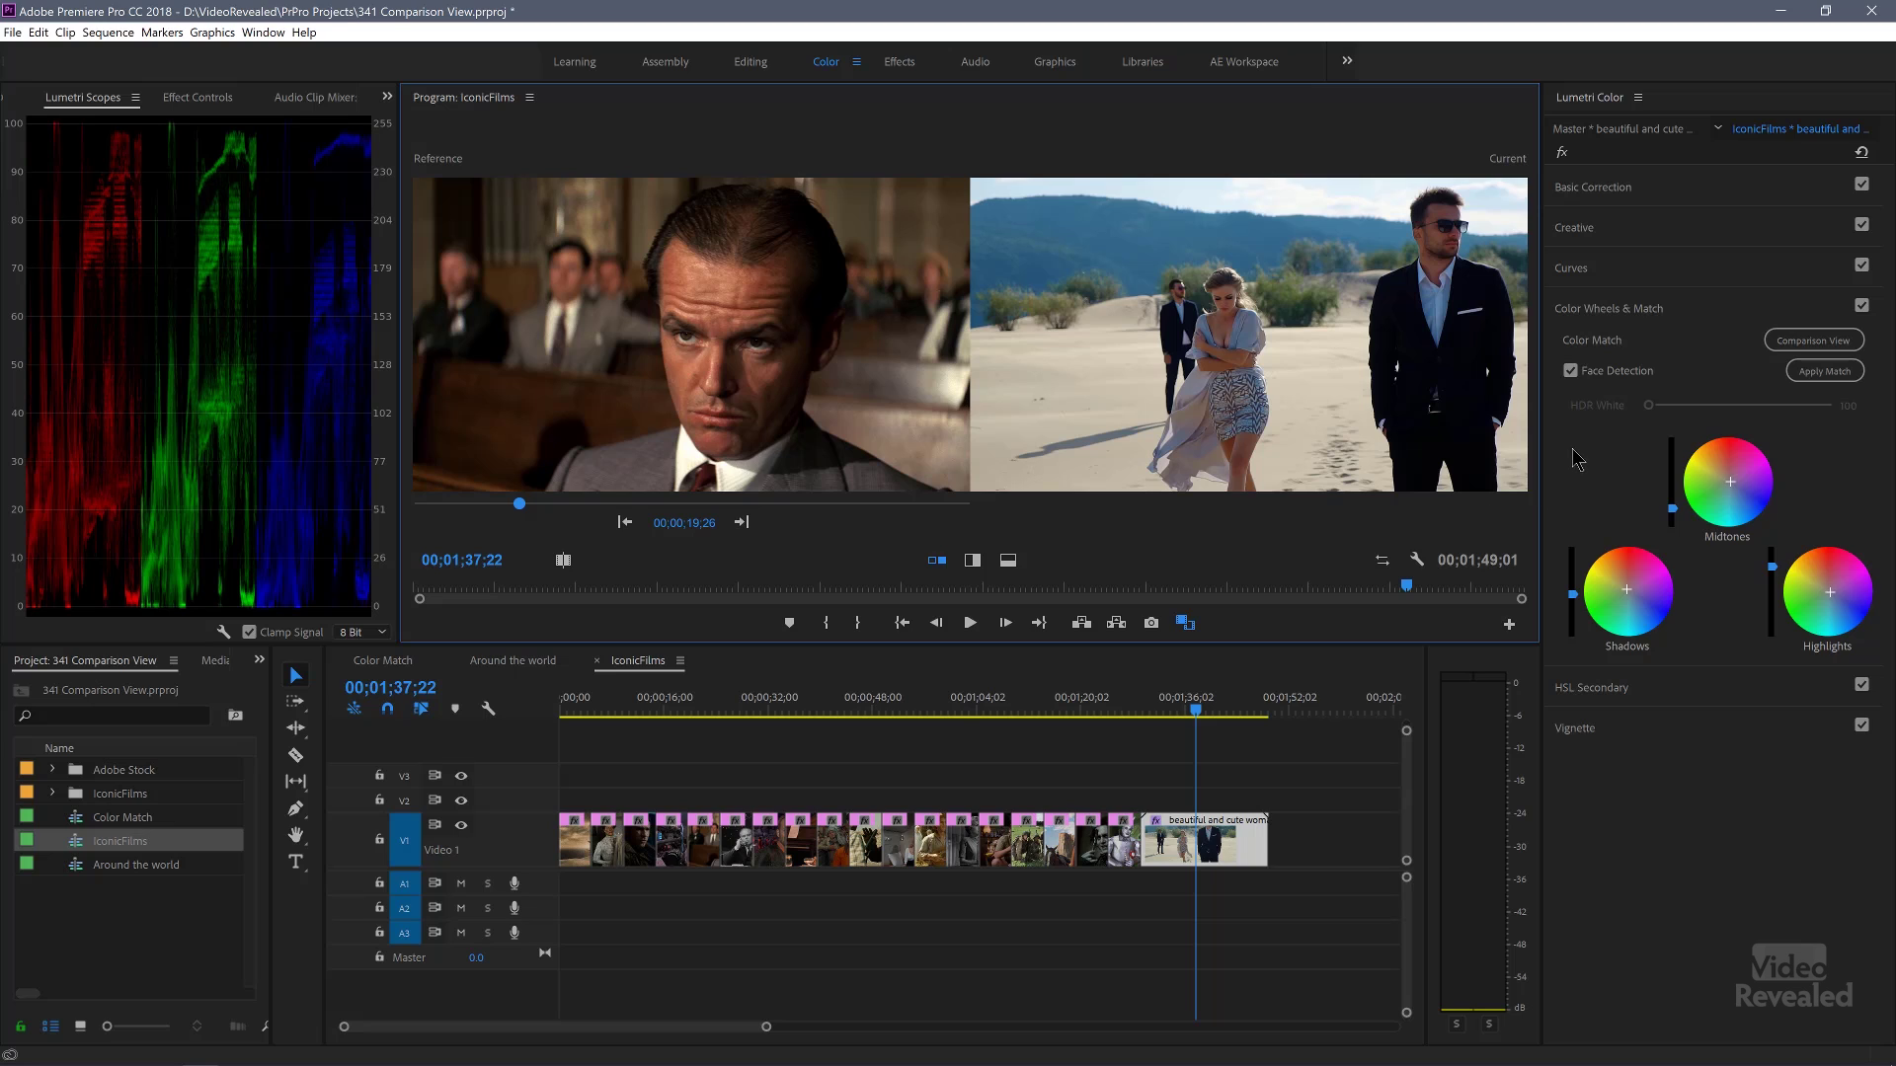
{"action": "left_click", "coordinate": [1823, 371]}
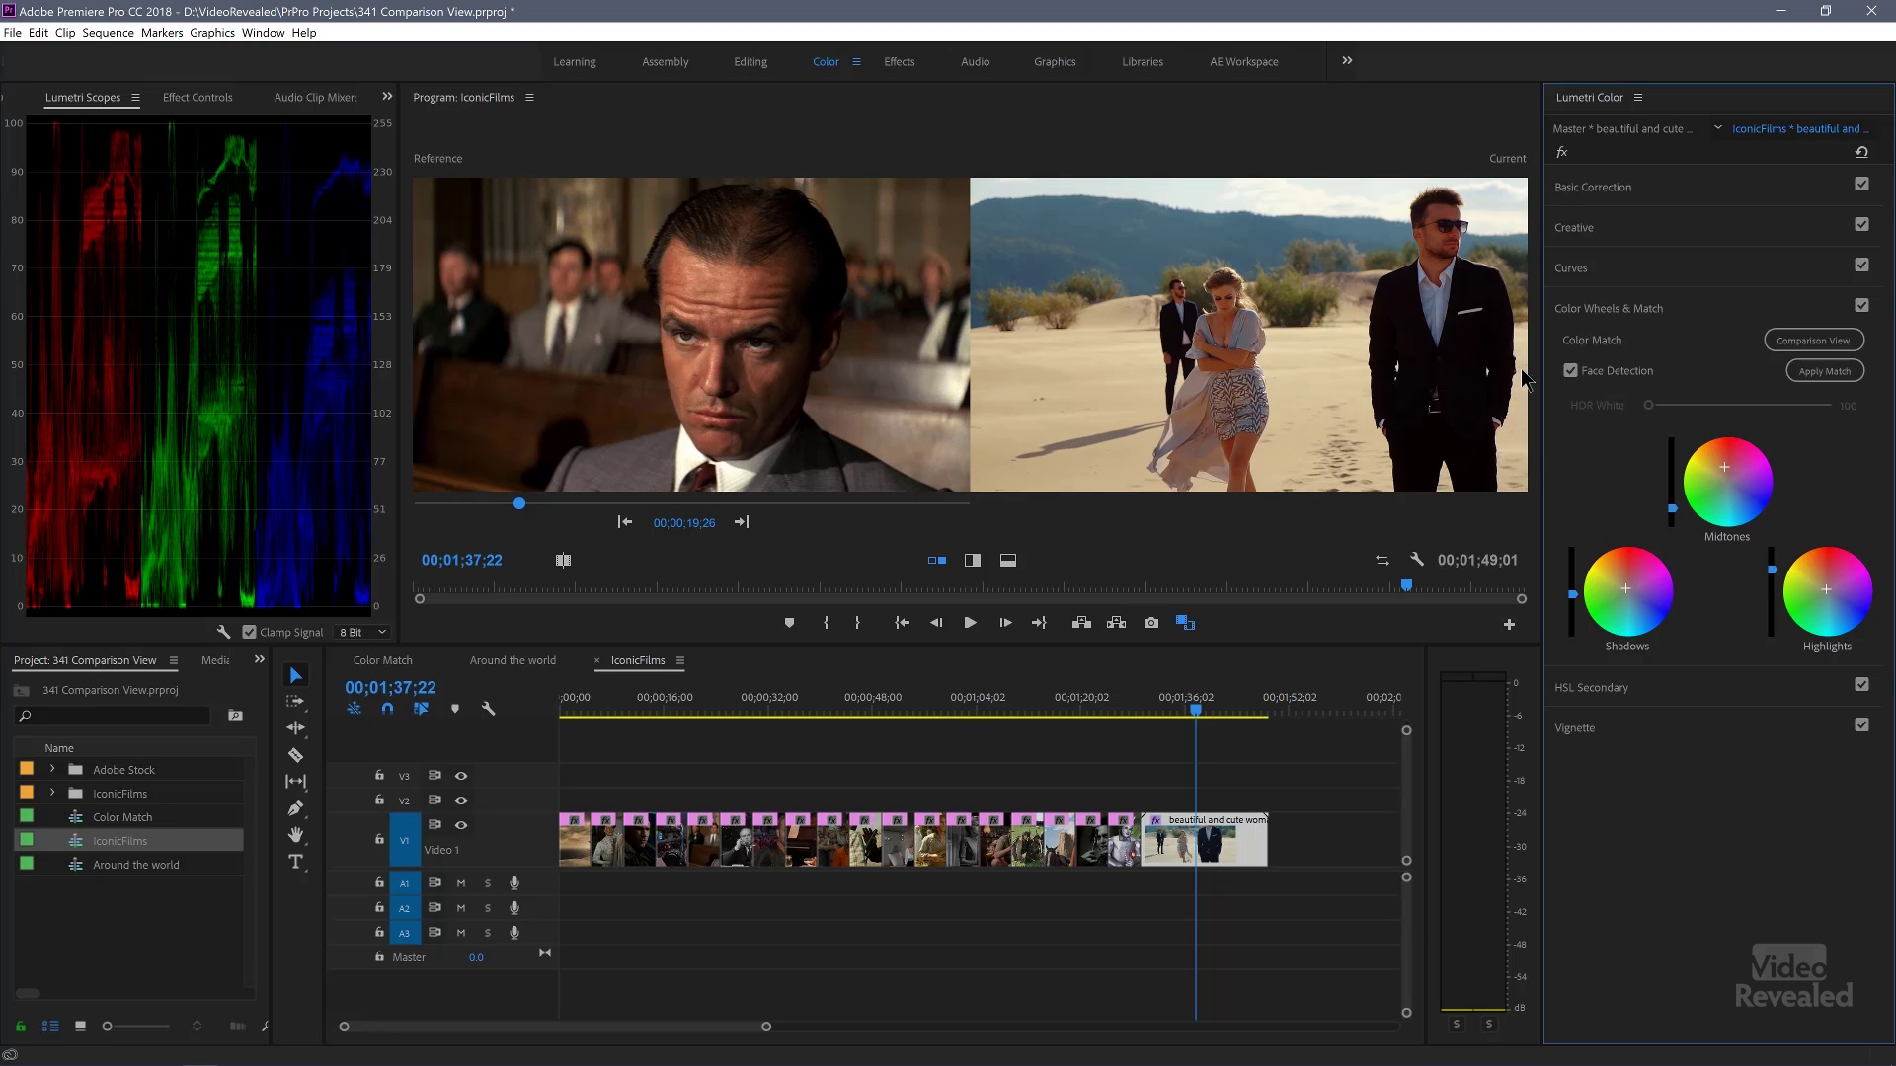
{"action": "left_click", "coordinate": [741, 523]}
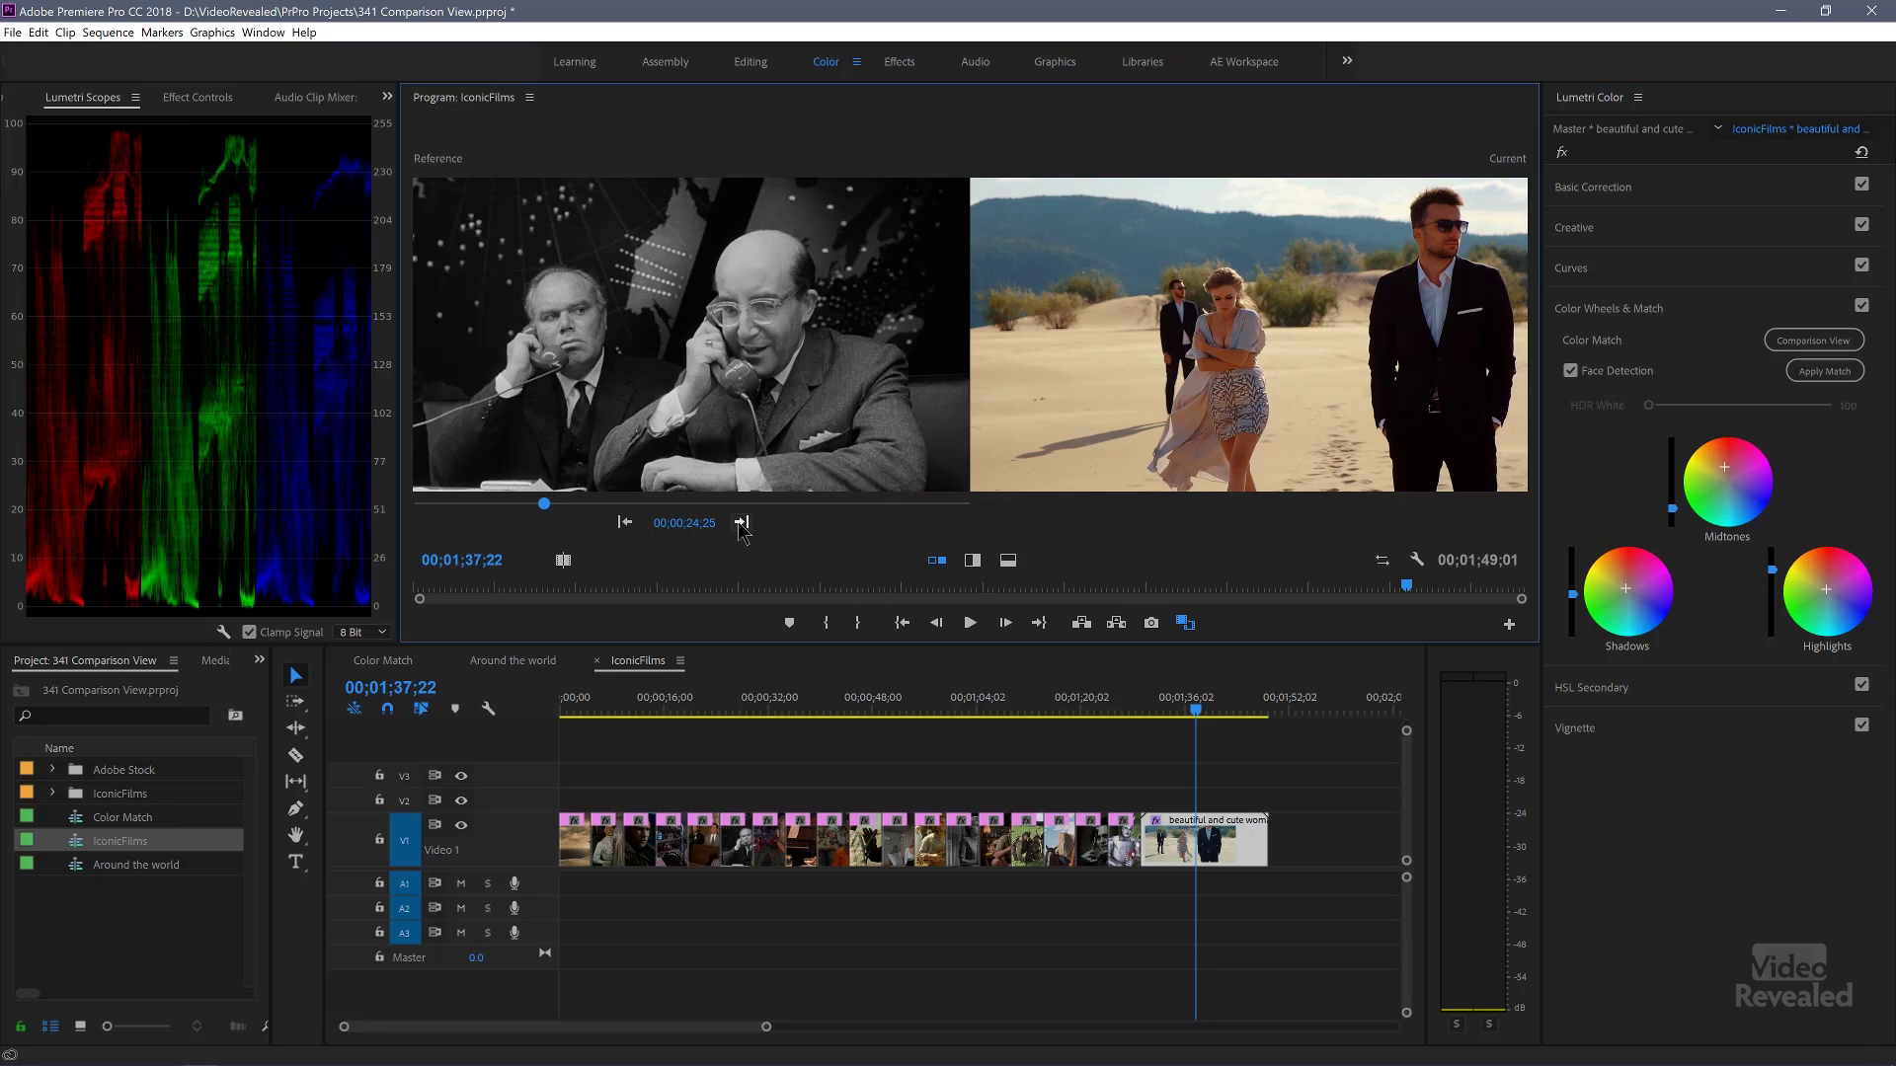
Match to the black-and-white phone still, reset Saturation to 100, and expand Color Wheels & Match.
{"action": "left_click", "coordinate": [1825, 372]}
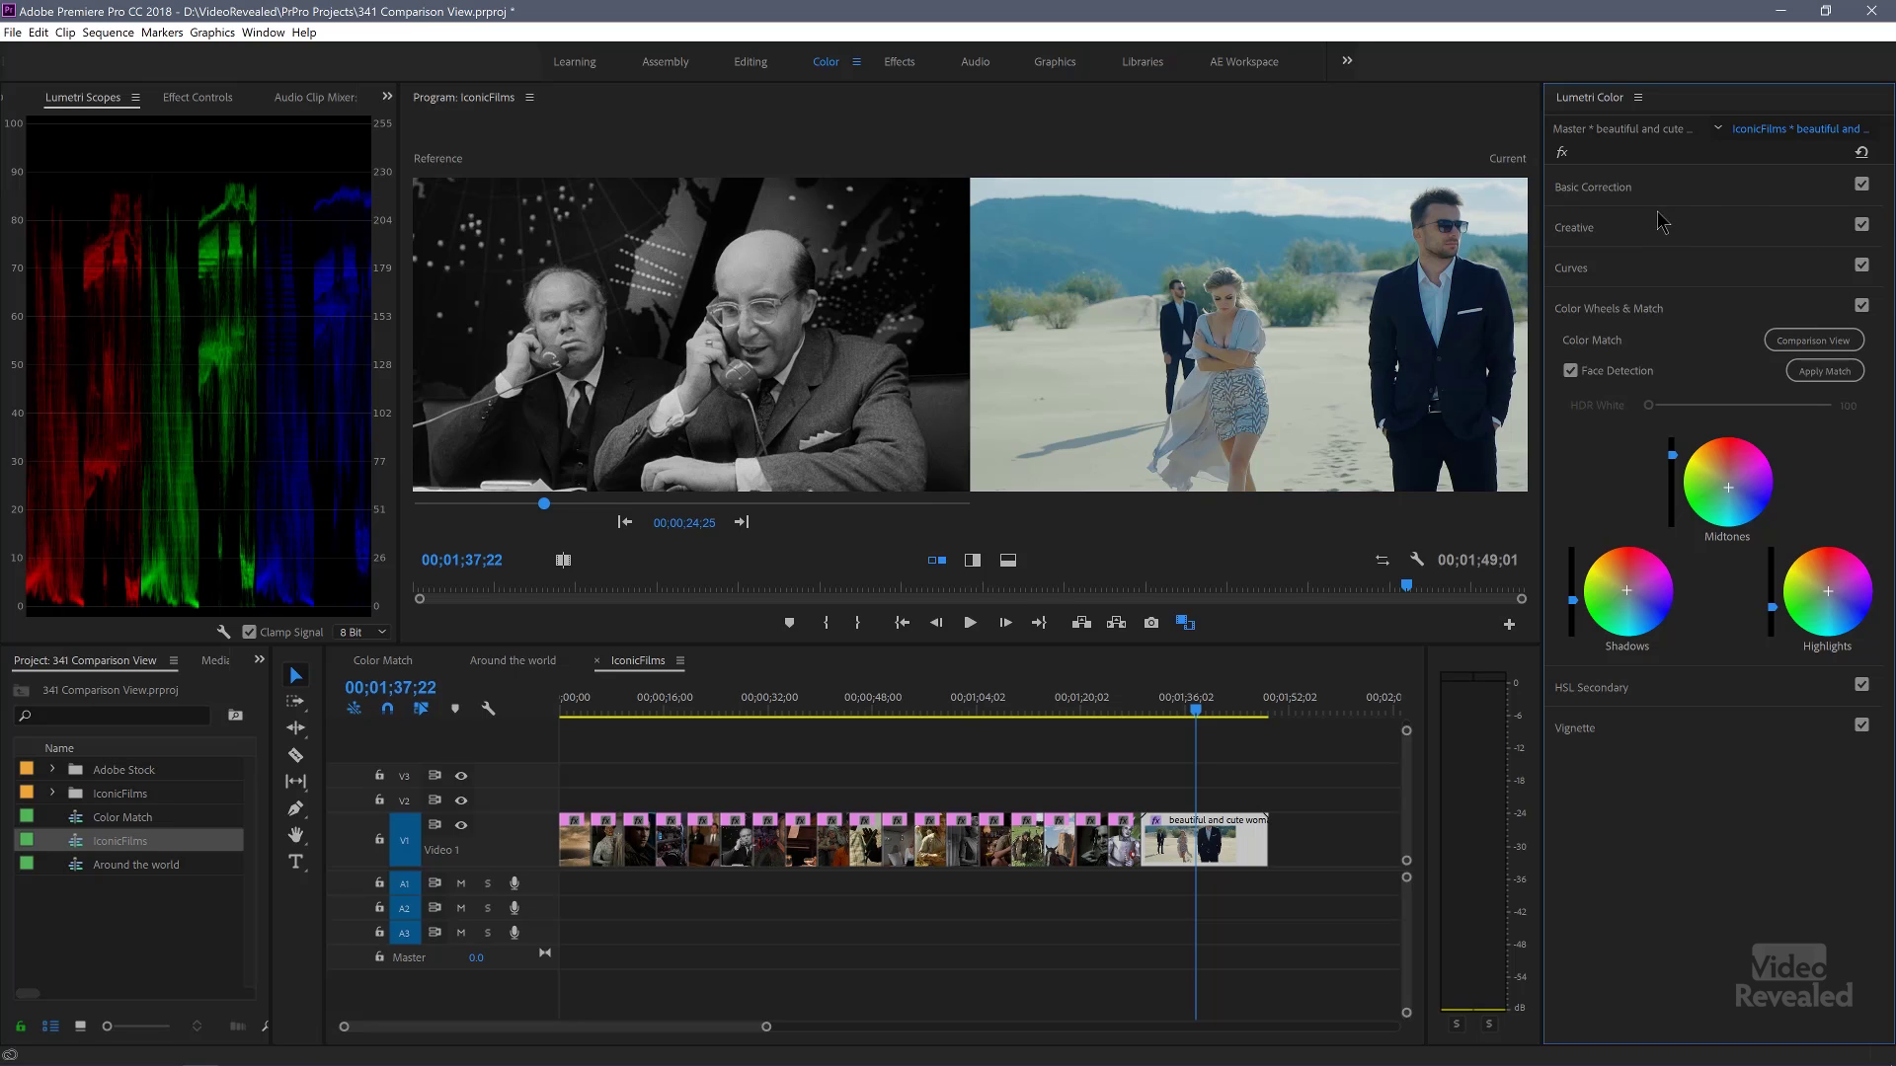
{"action": "left_click", "coordinate": [1636, 186]}
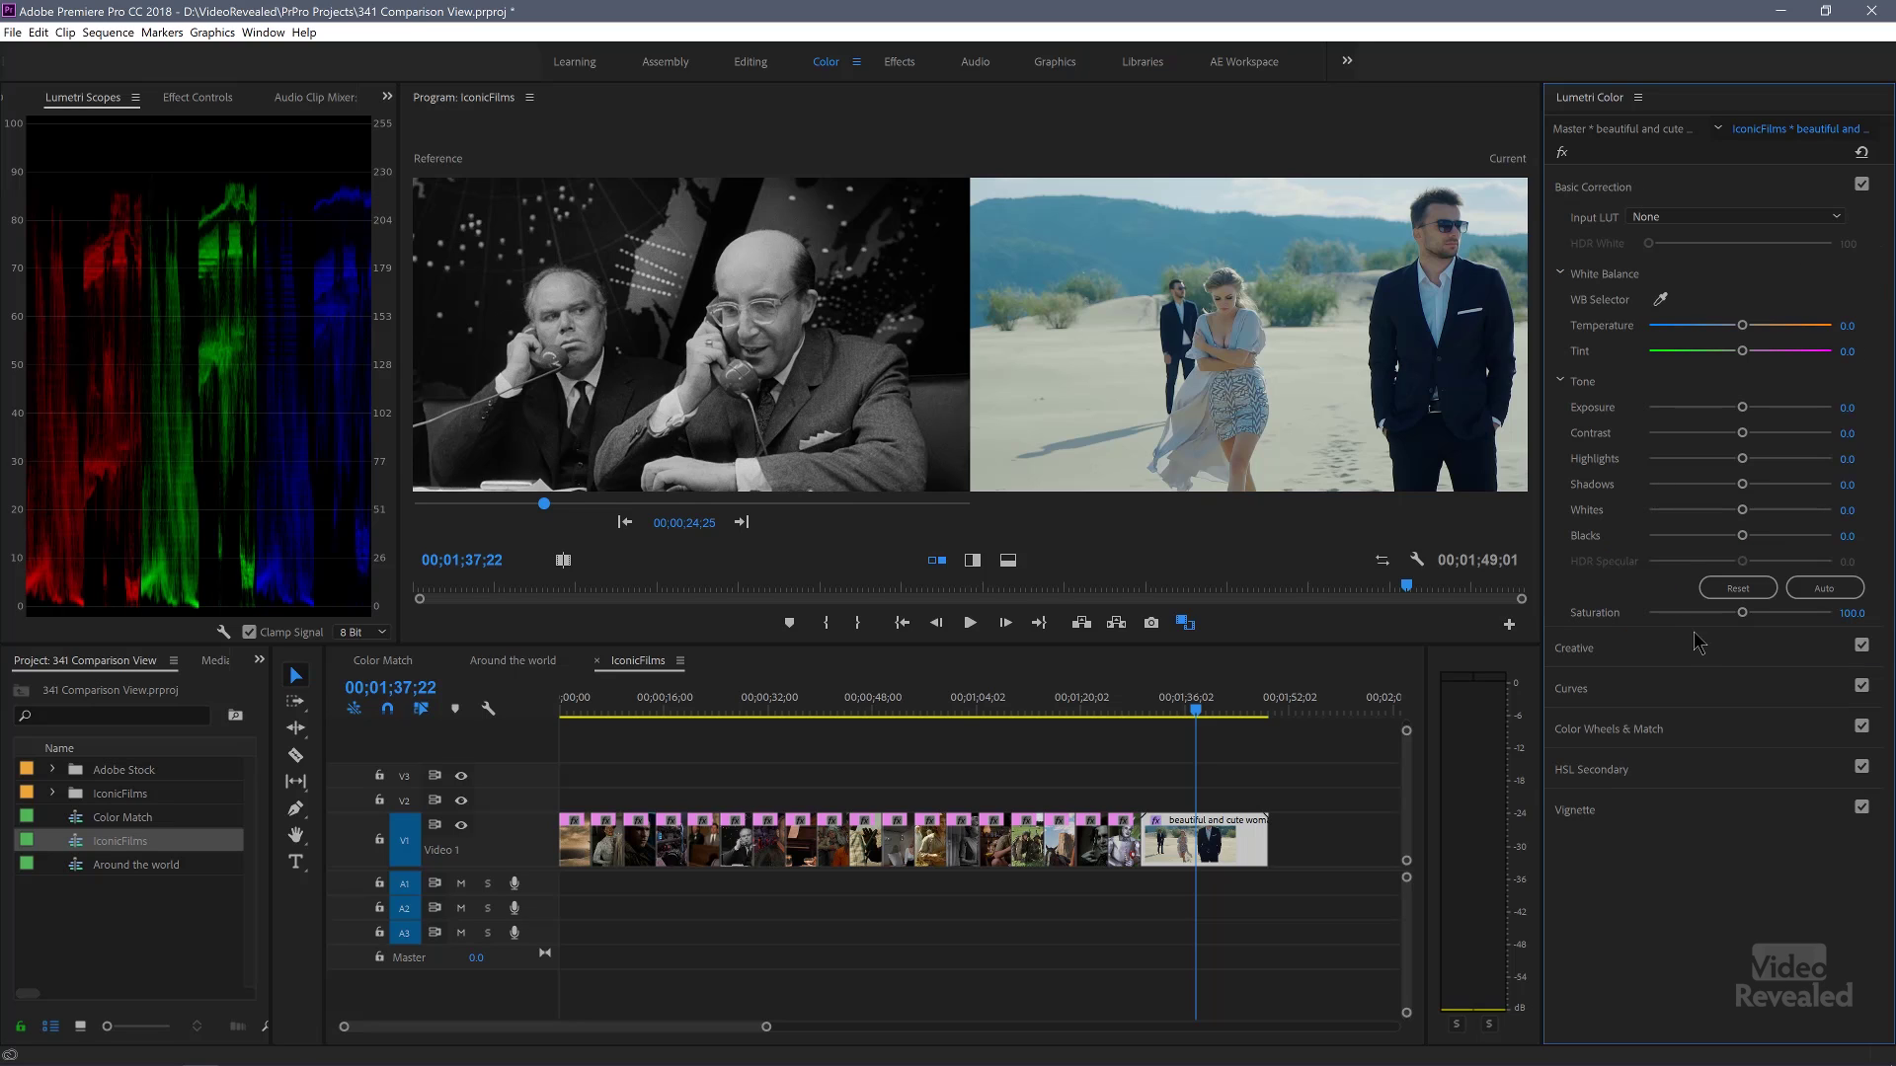
{"action": "left_click_drag", "start_coordinate": [1742, 612], "coordinate": [1592, 627]}
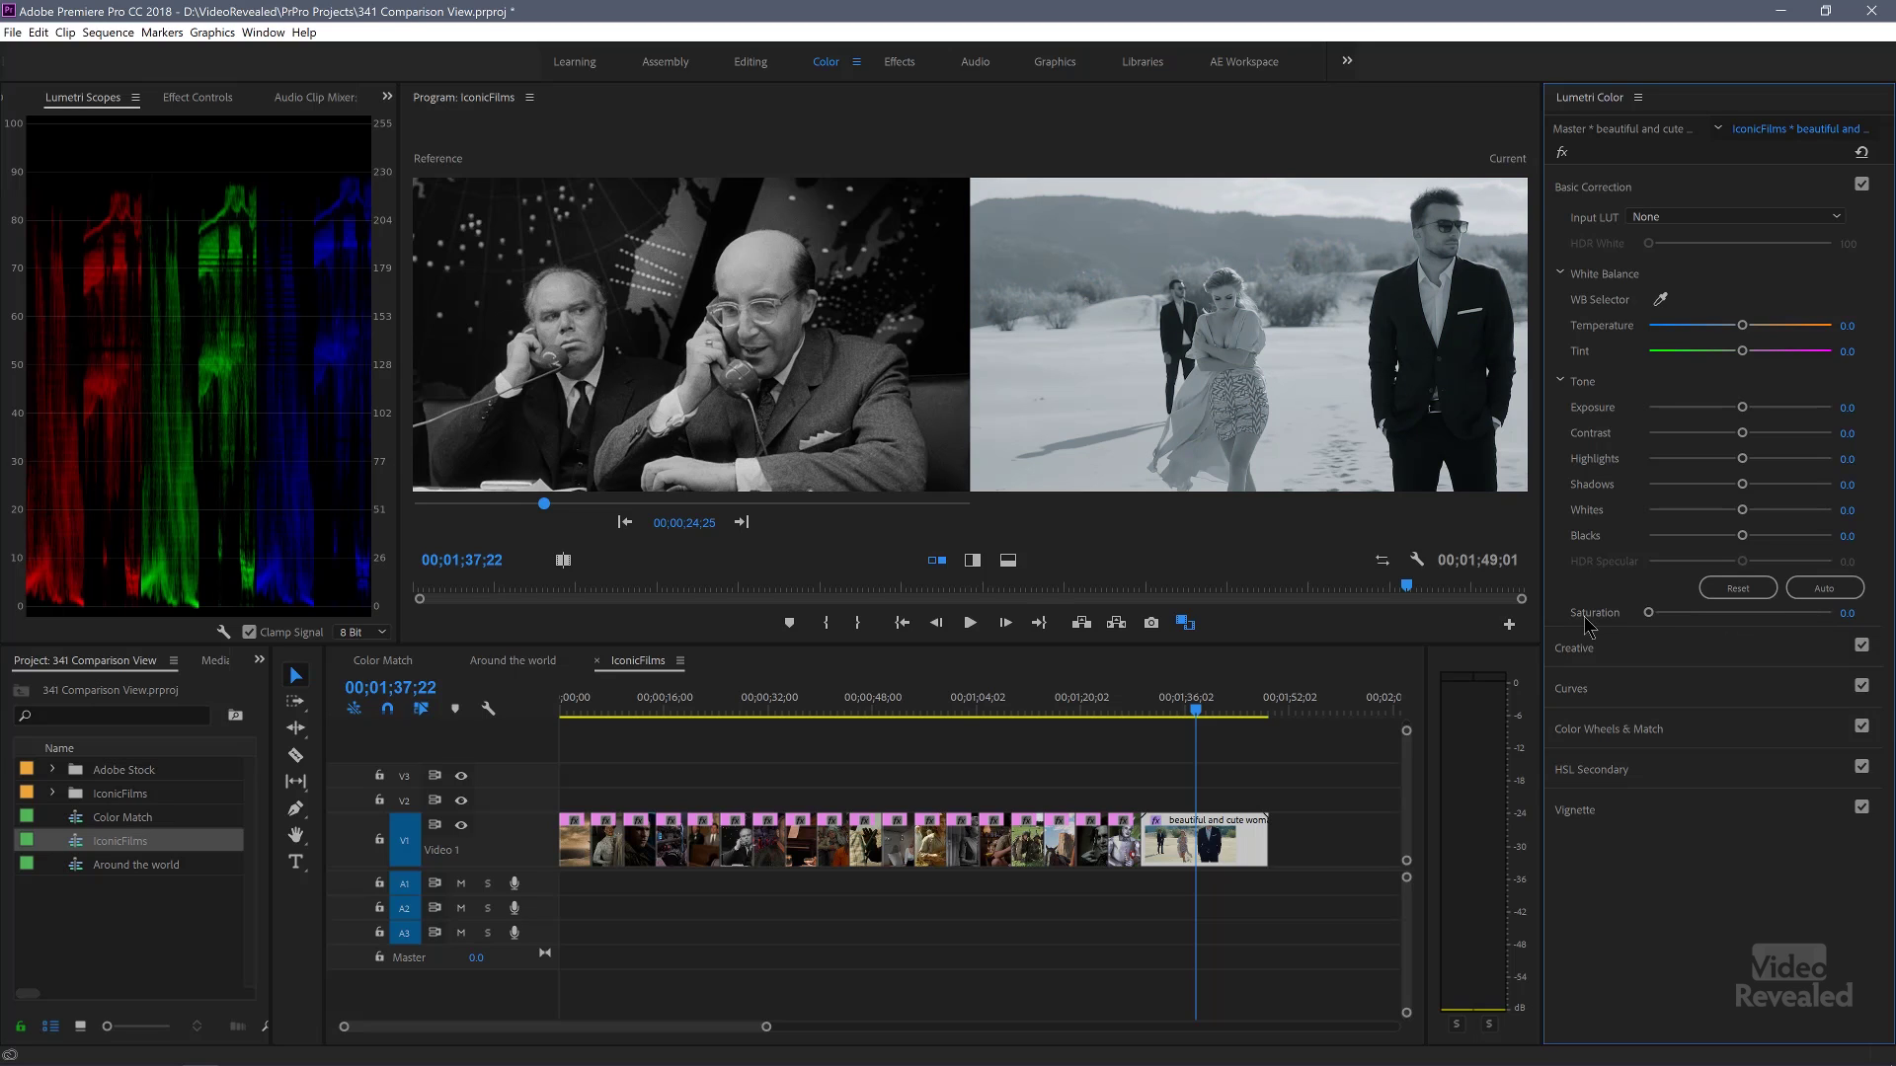
{"action": "double_click", "coordinate": [1648, 613]}
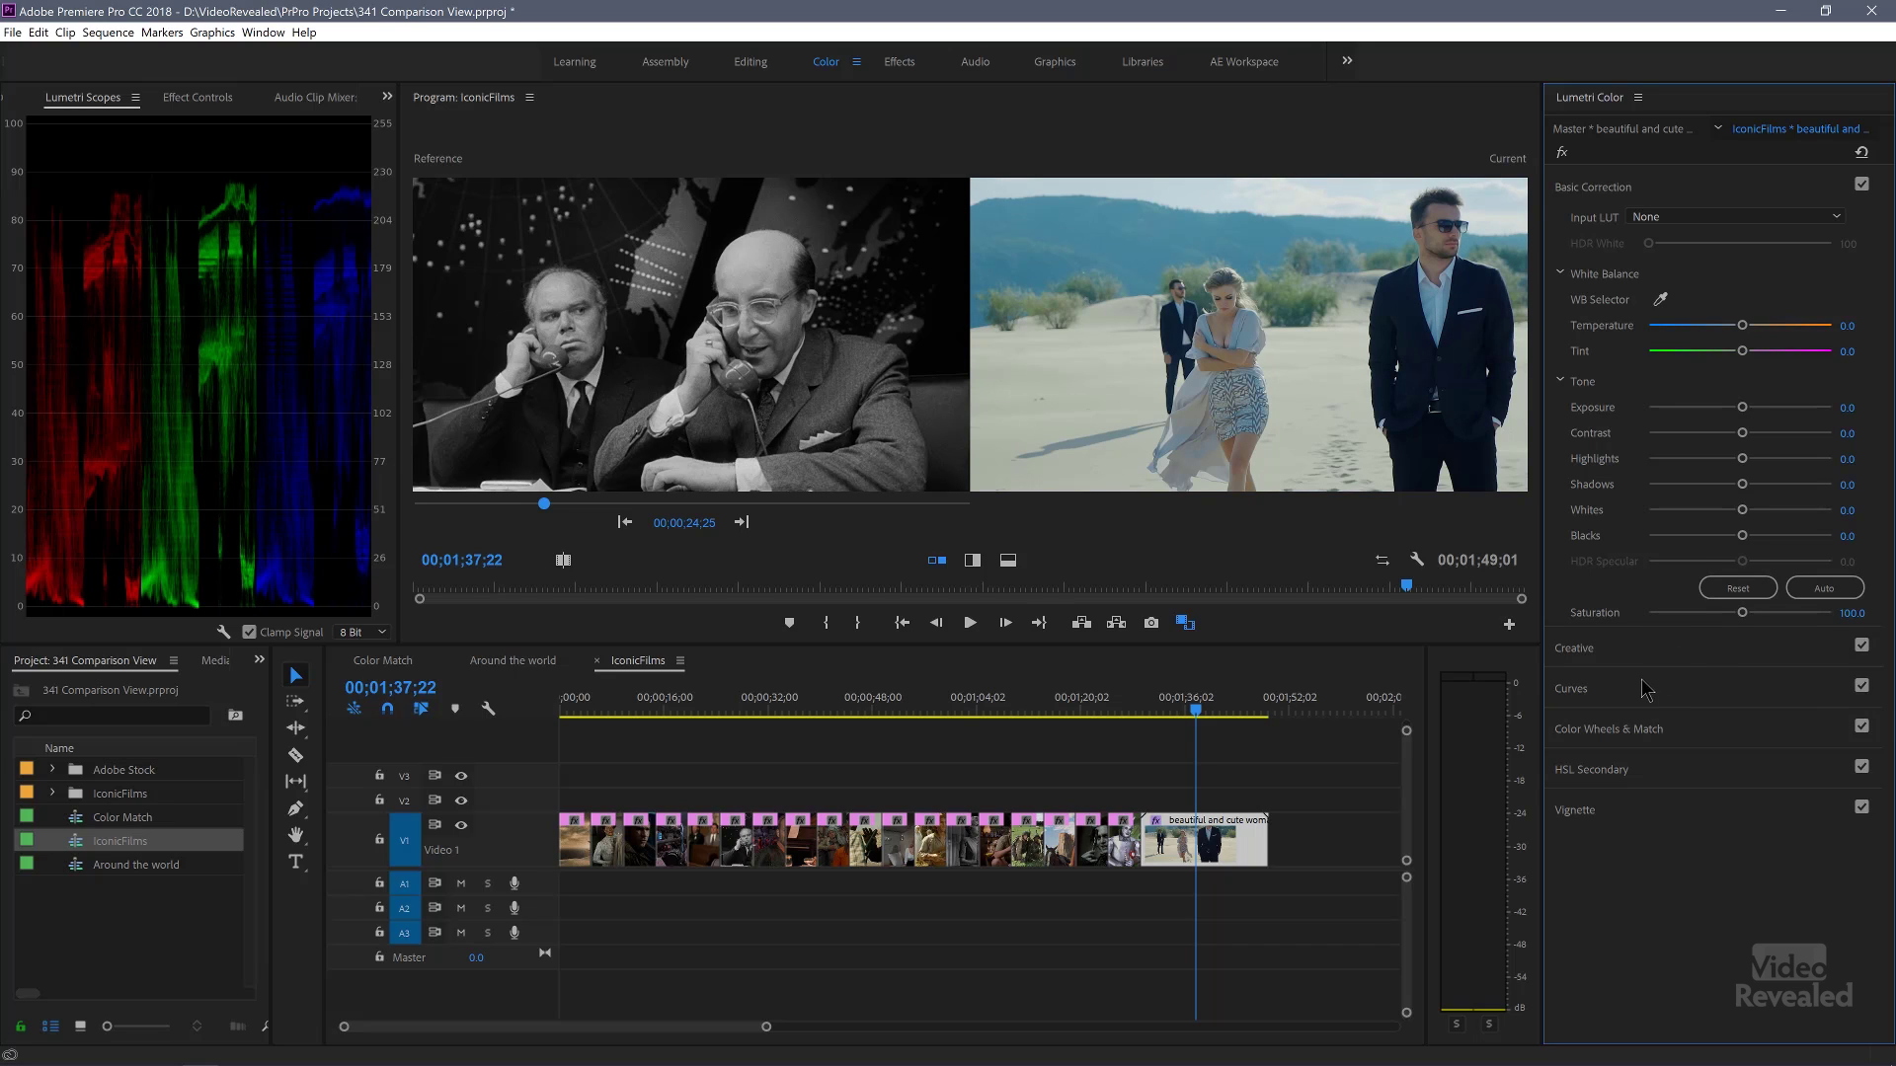
{"action": "left_click", "coordinate": [1642, 730]}
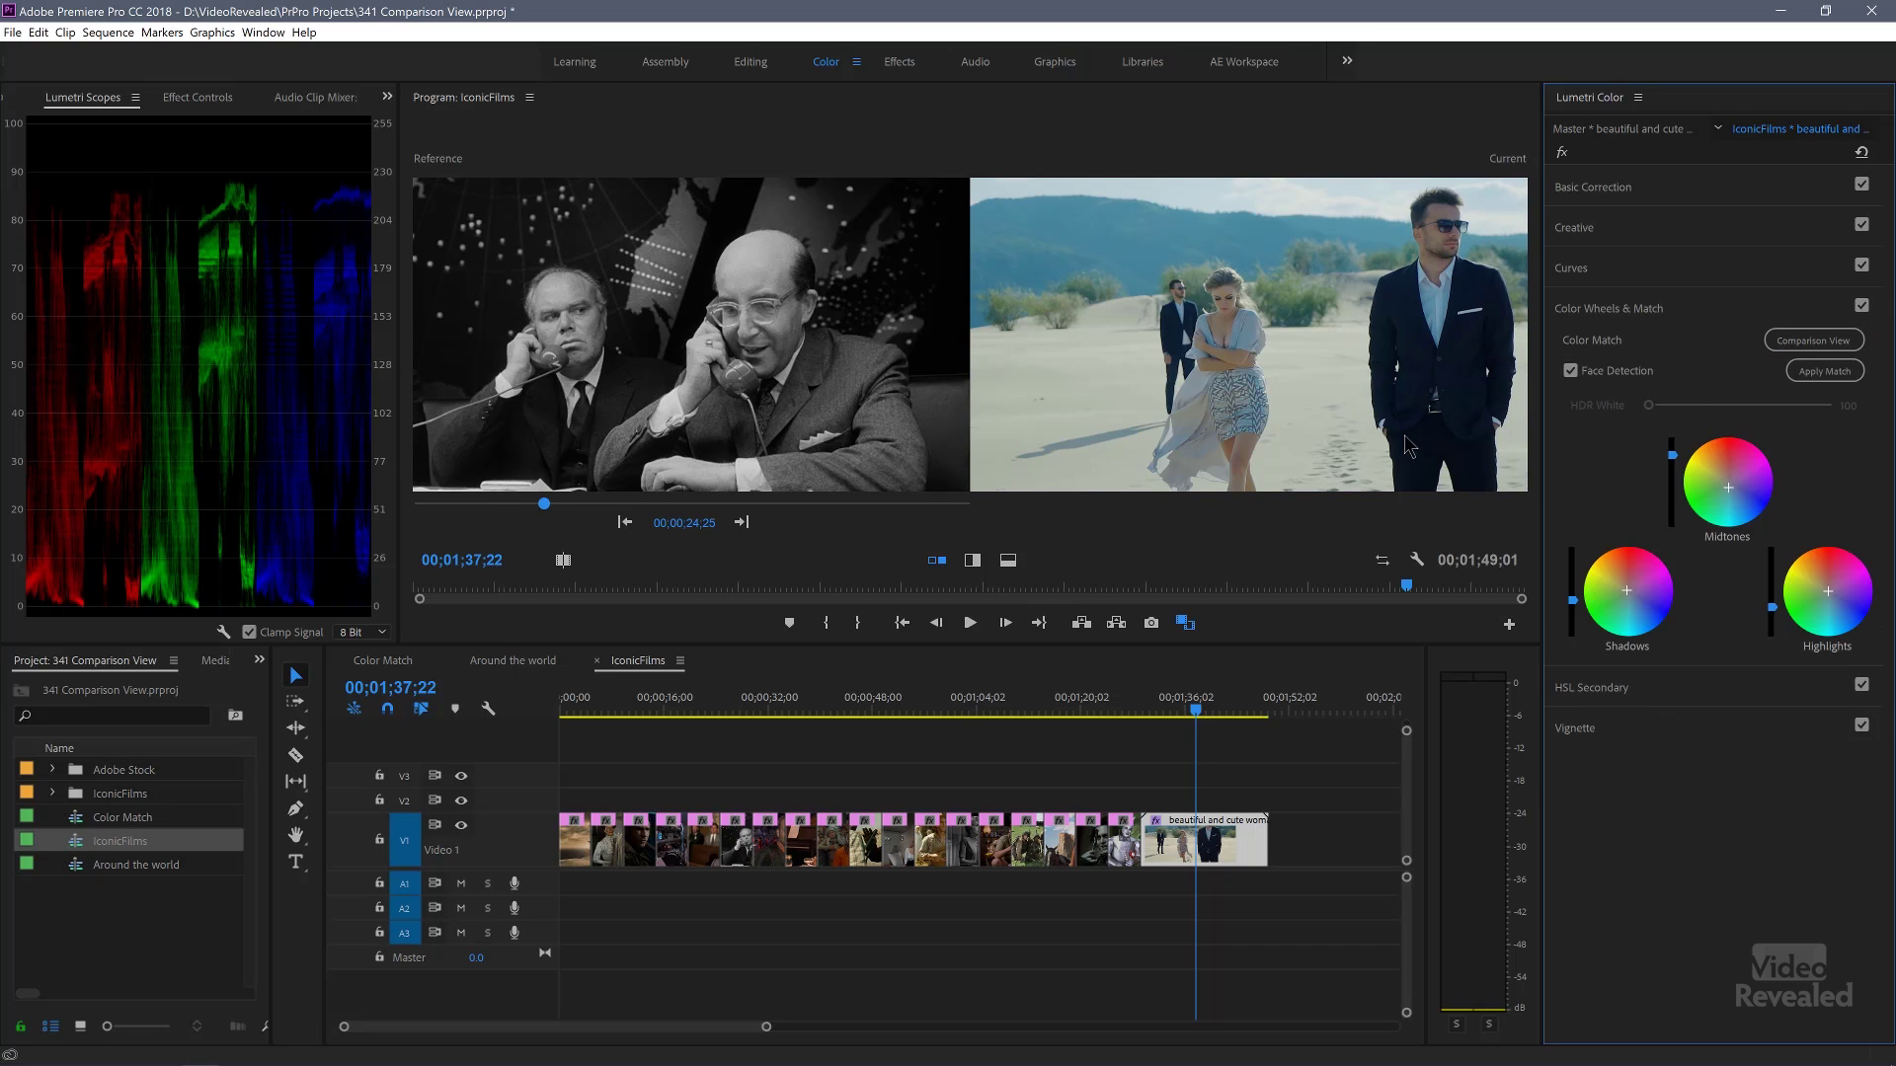
Colour-match the desert clip to each of the next three film stills in turn.
{"action": "left_click", "coordinate": [740, 521]}
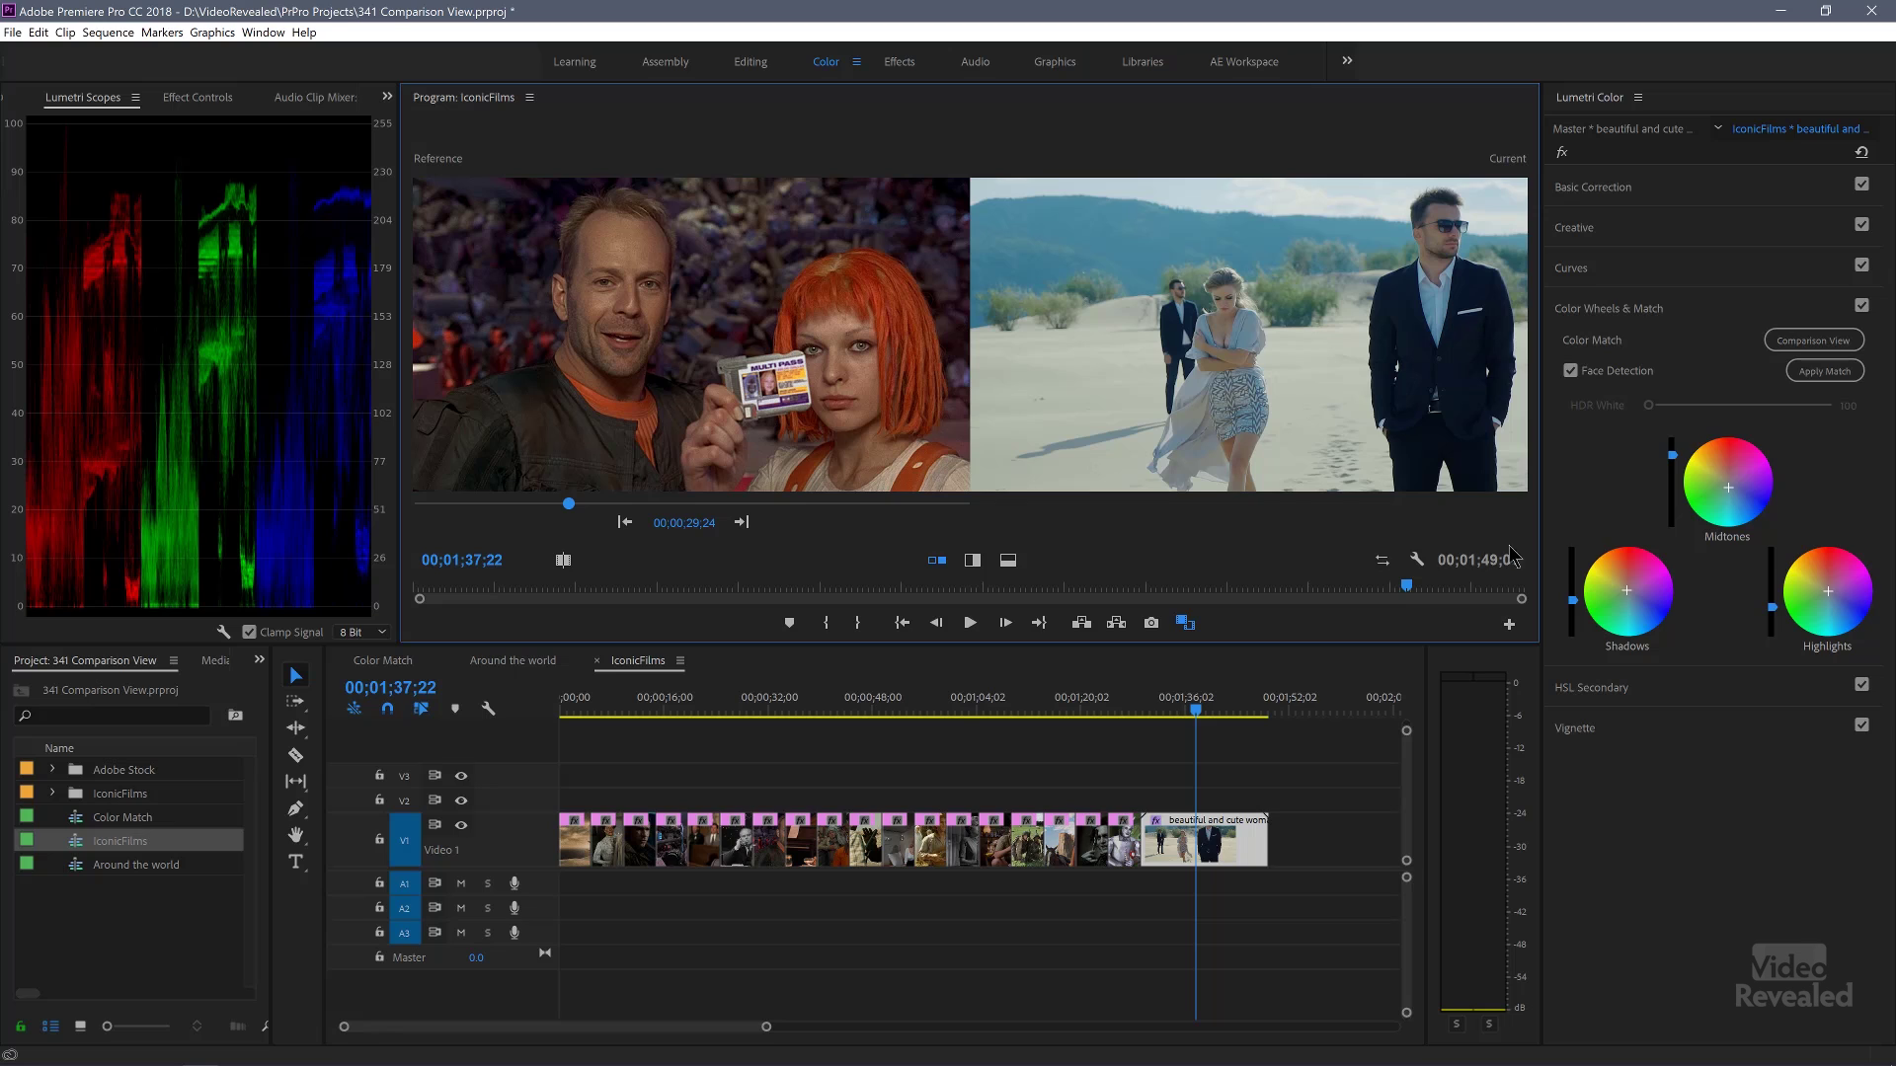
{"action": "left_click", "coordinate": [1825, 372]}
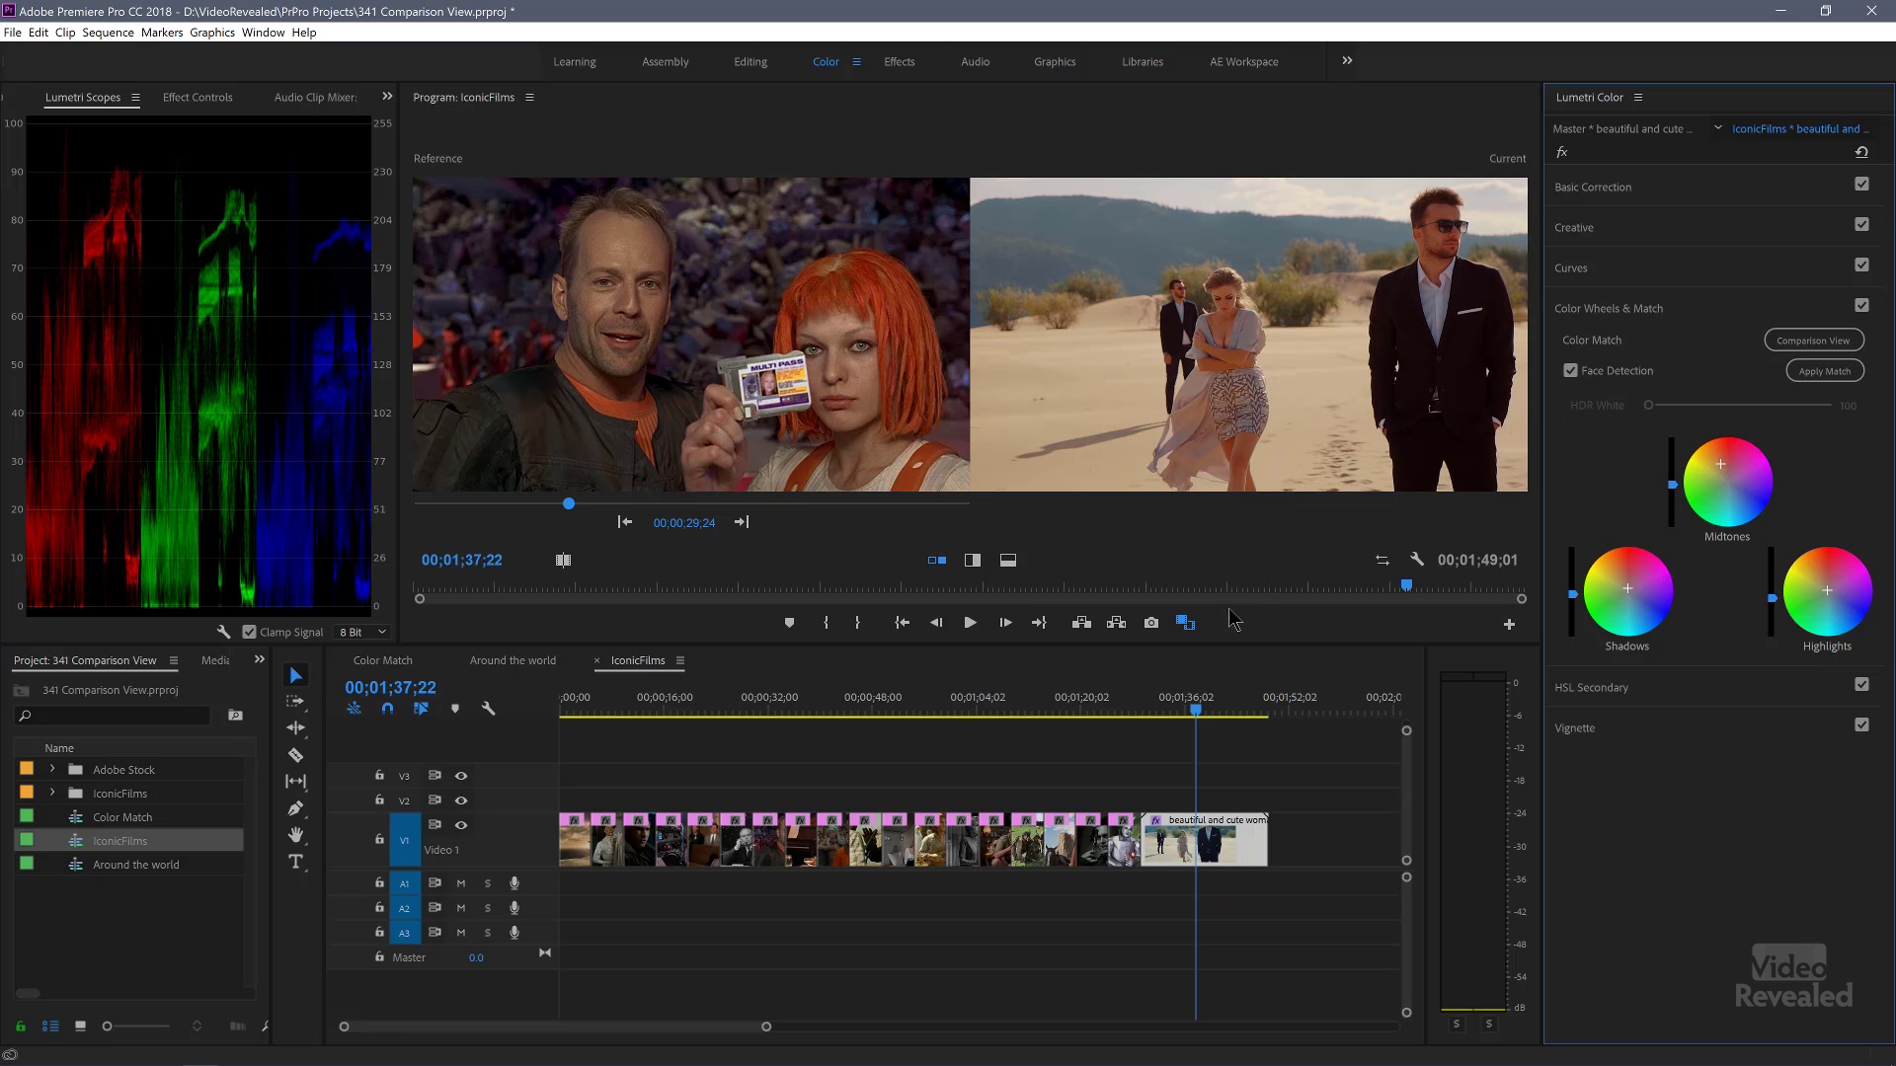
{"action": "left_click", "coordinate": [741, 523]}
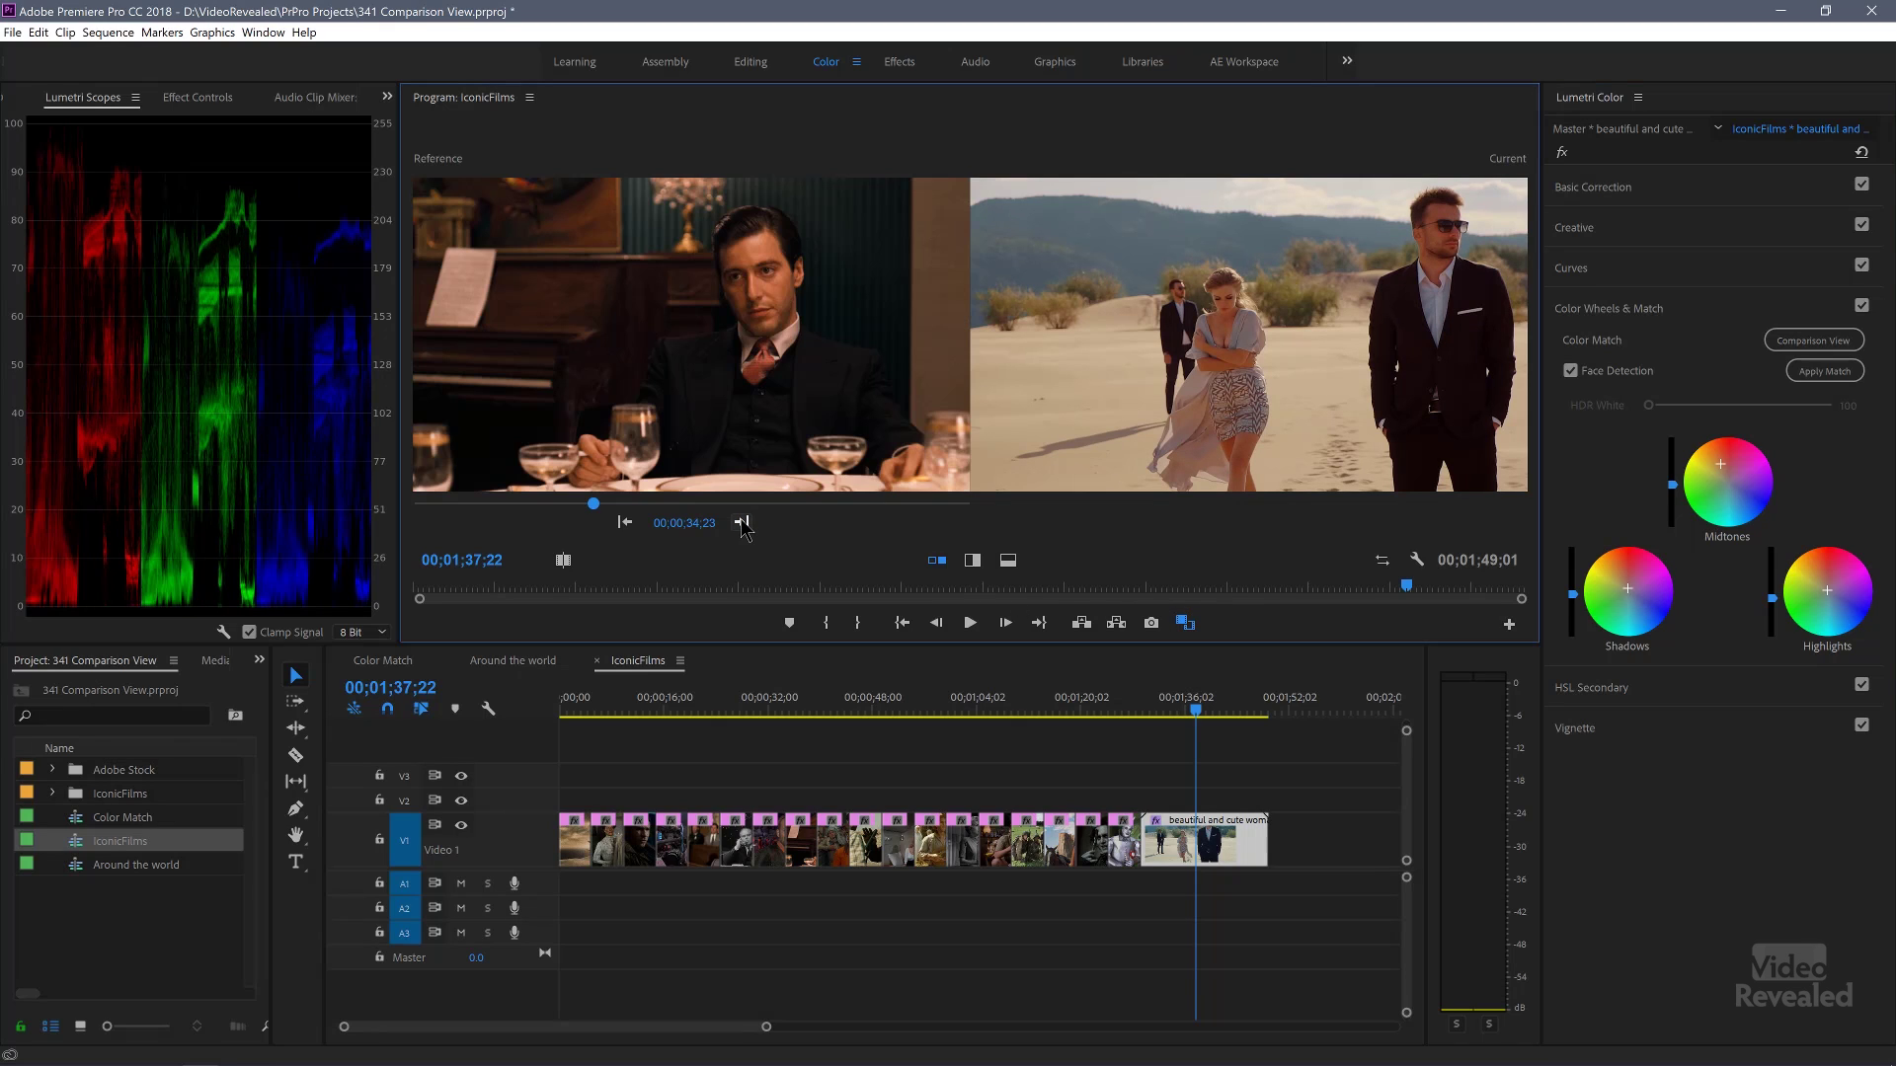
{"action": "left_click", "coordinate": [1827, 372]}
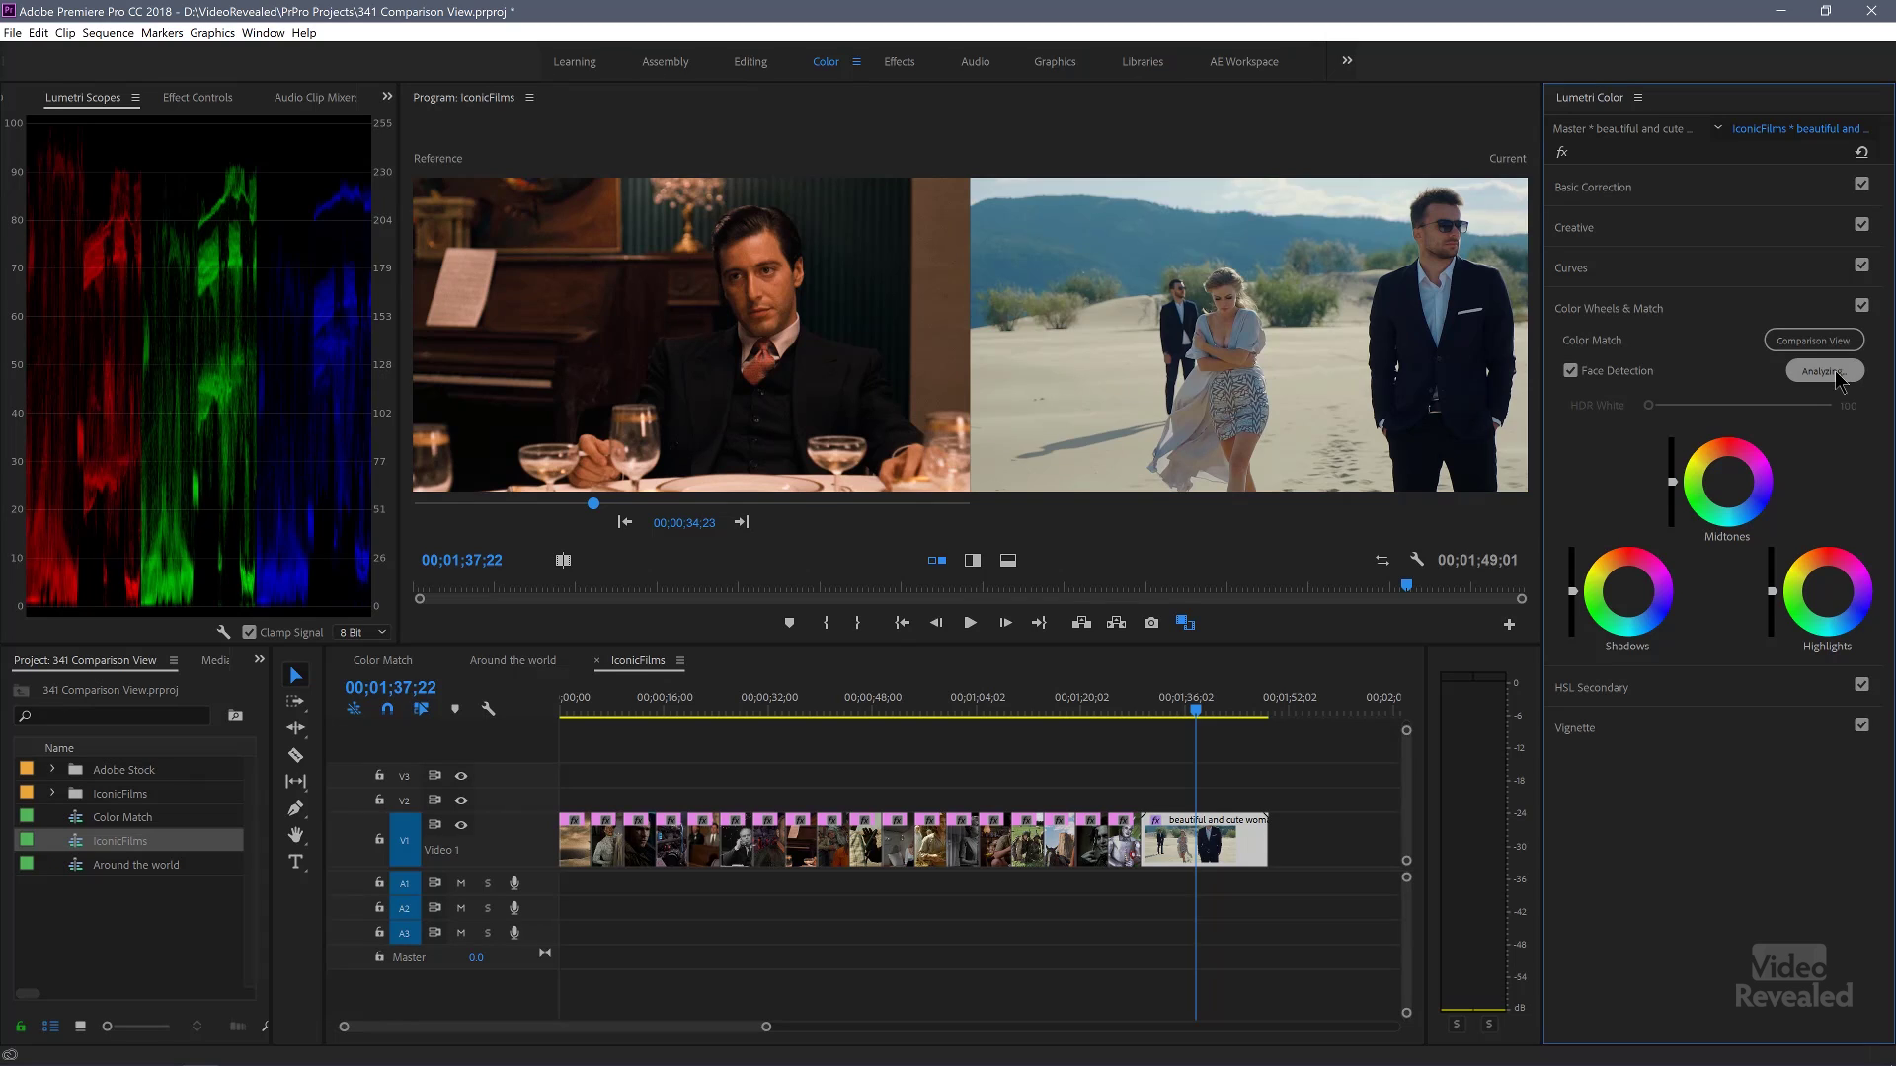
{"action": "left_click", "coordinate": [742, 522]}
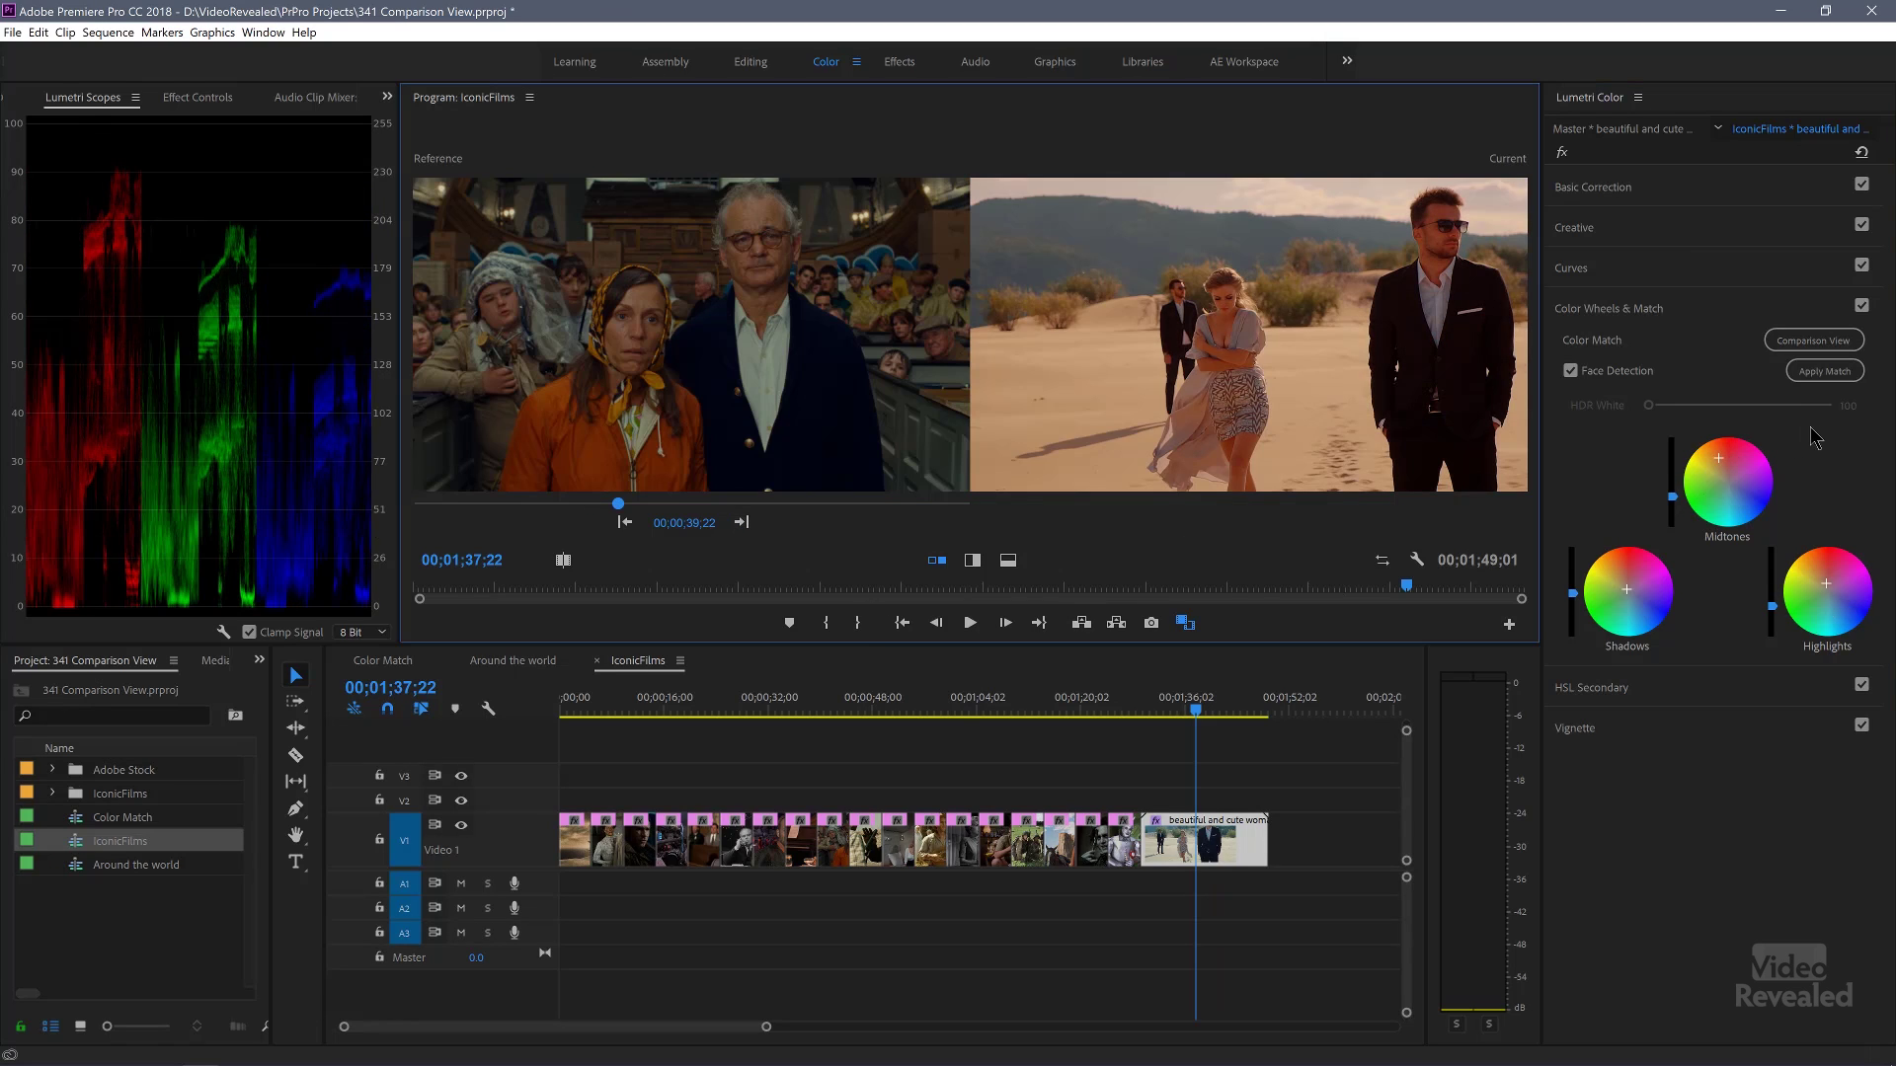
{"action": "left_click", "coordinate": [1824, 373]}
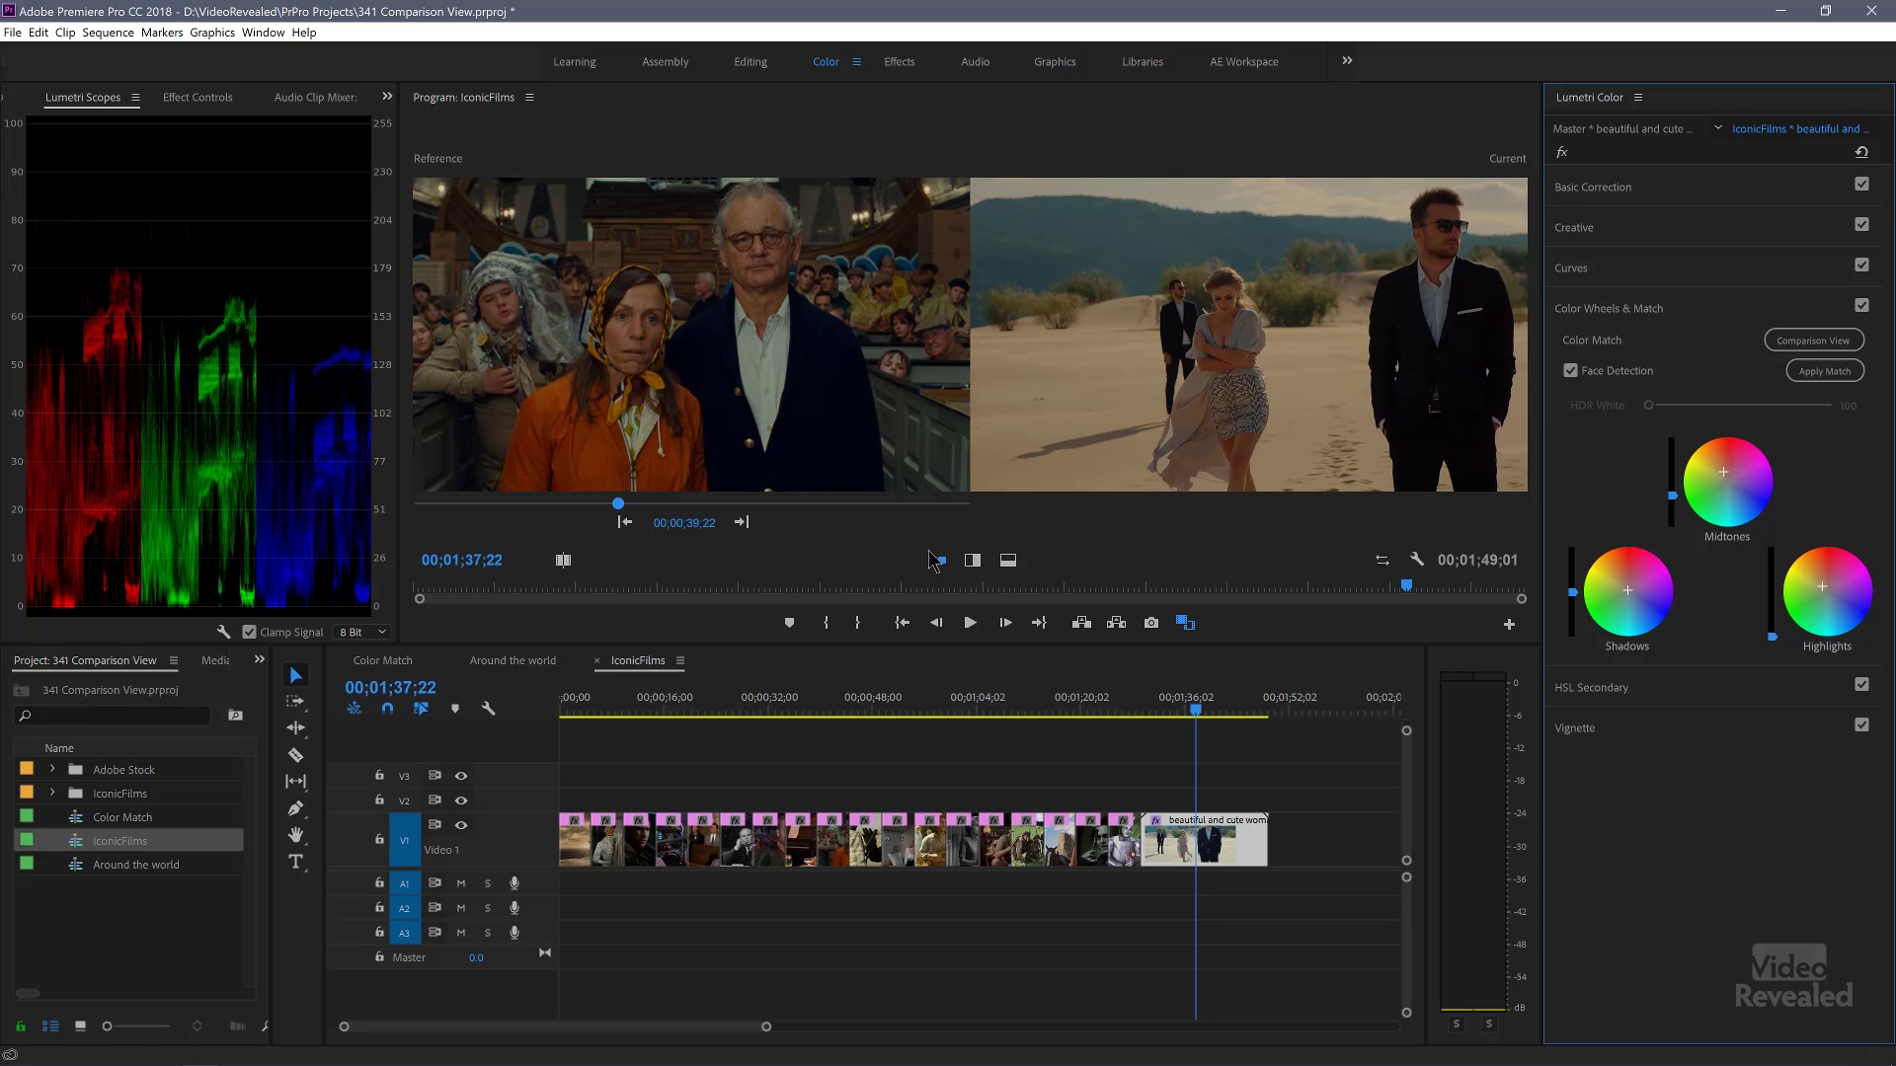
Match to the dusty desert still, turn Face Detection off, and compare the grade on and off.
{"action": "left_click", "coordinate": [742, 522]}
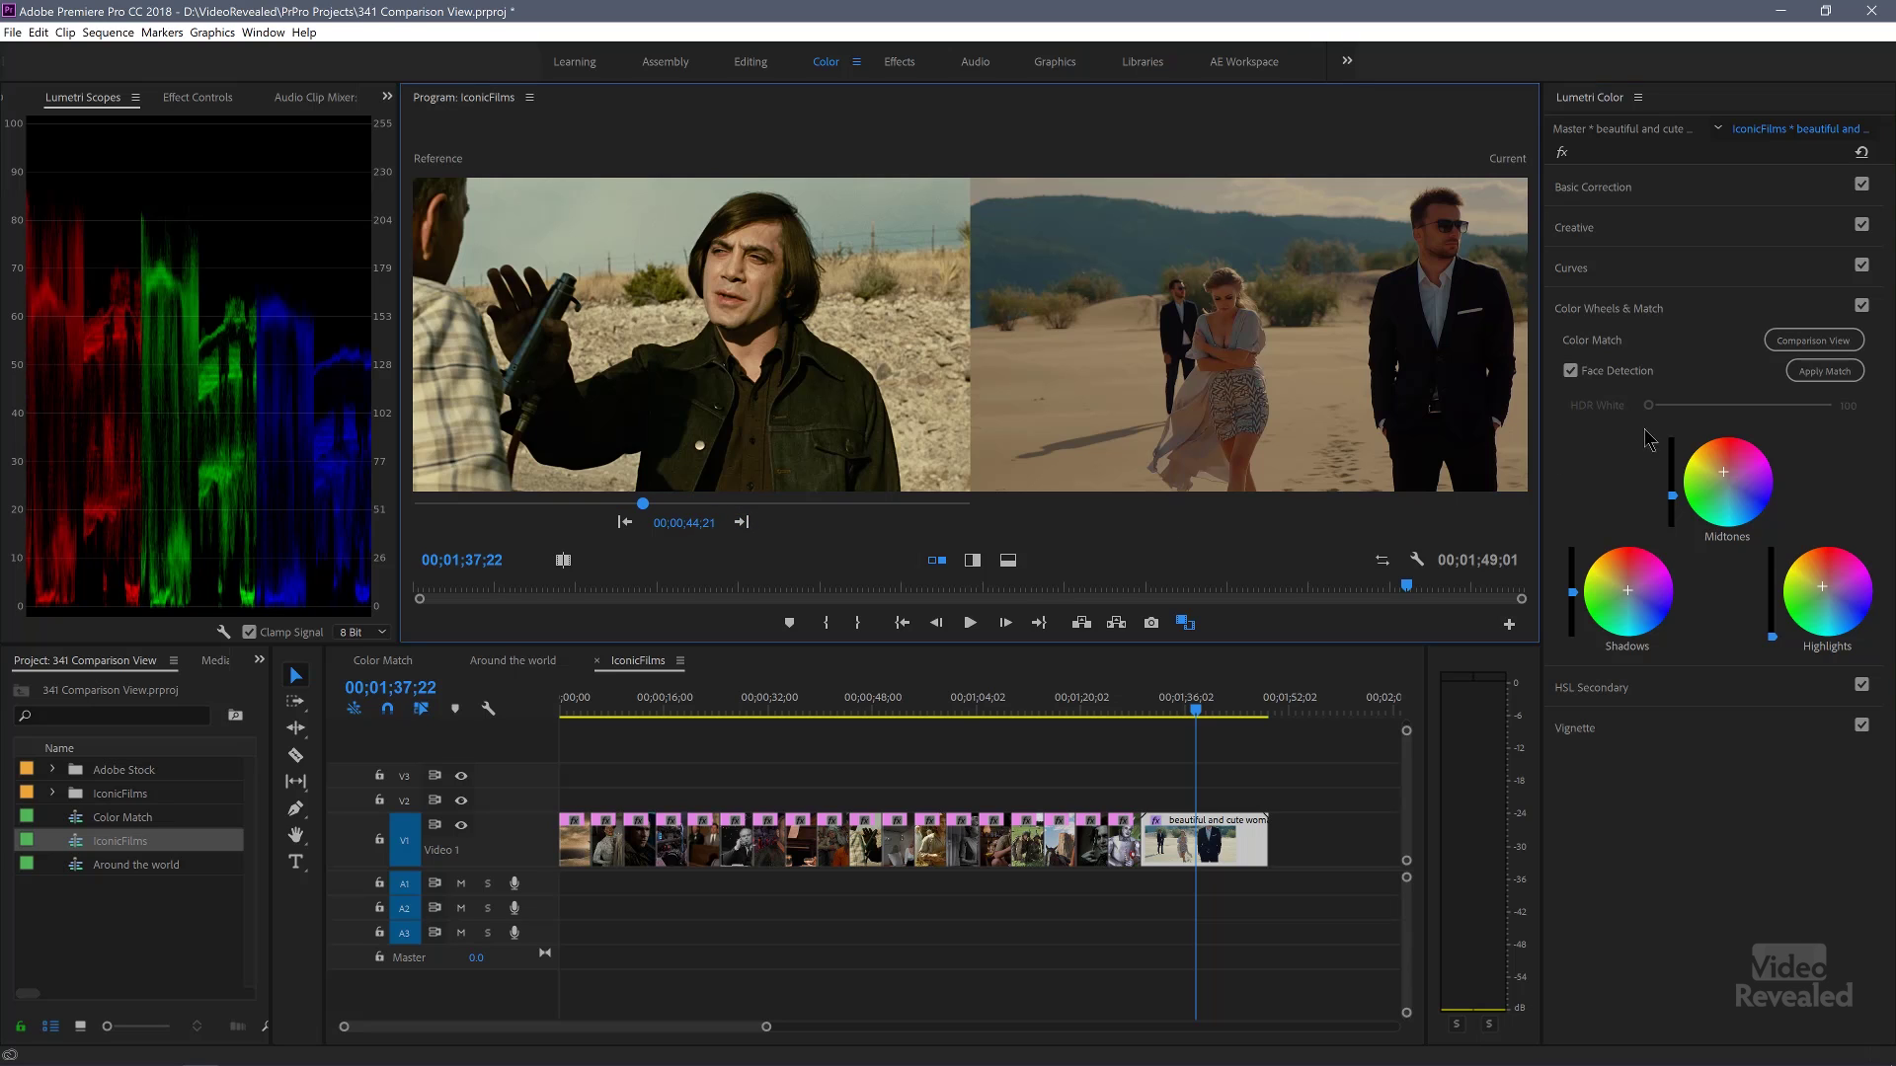
{"action": "left_click", "coordinate": [1827, 371]}
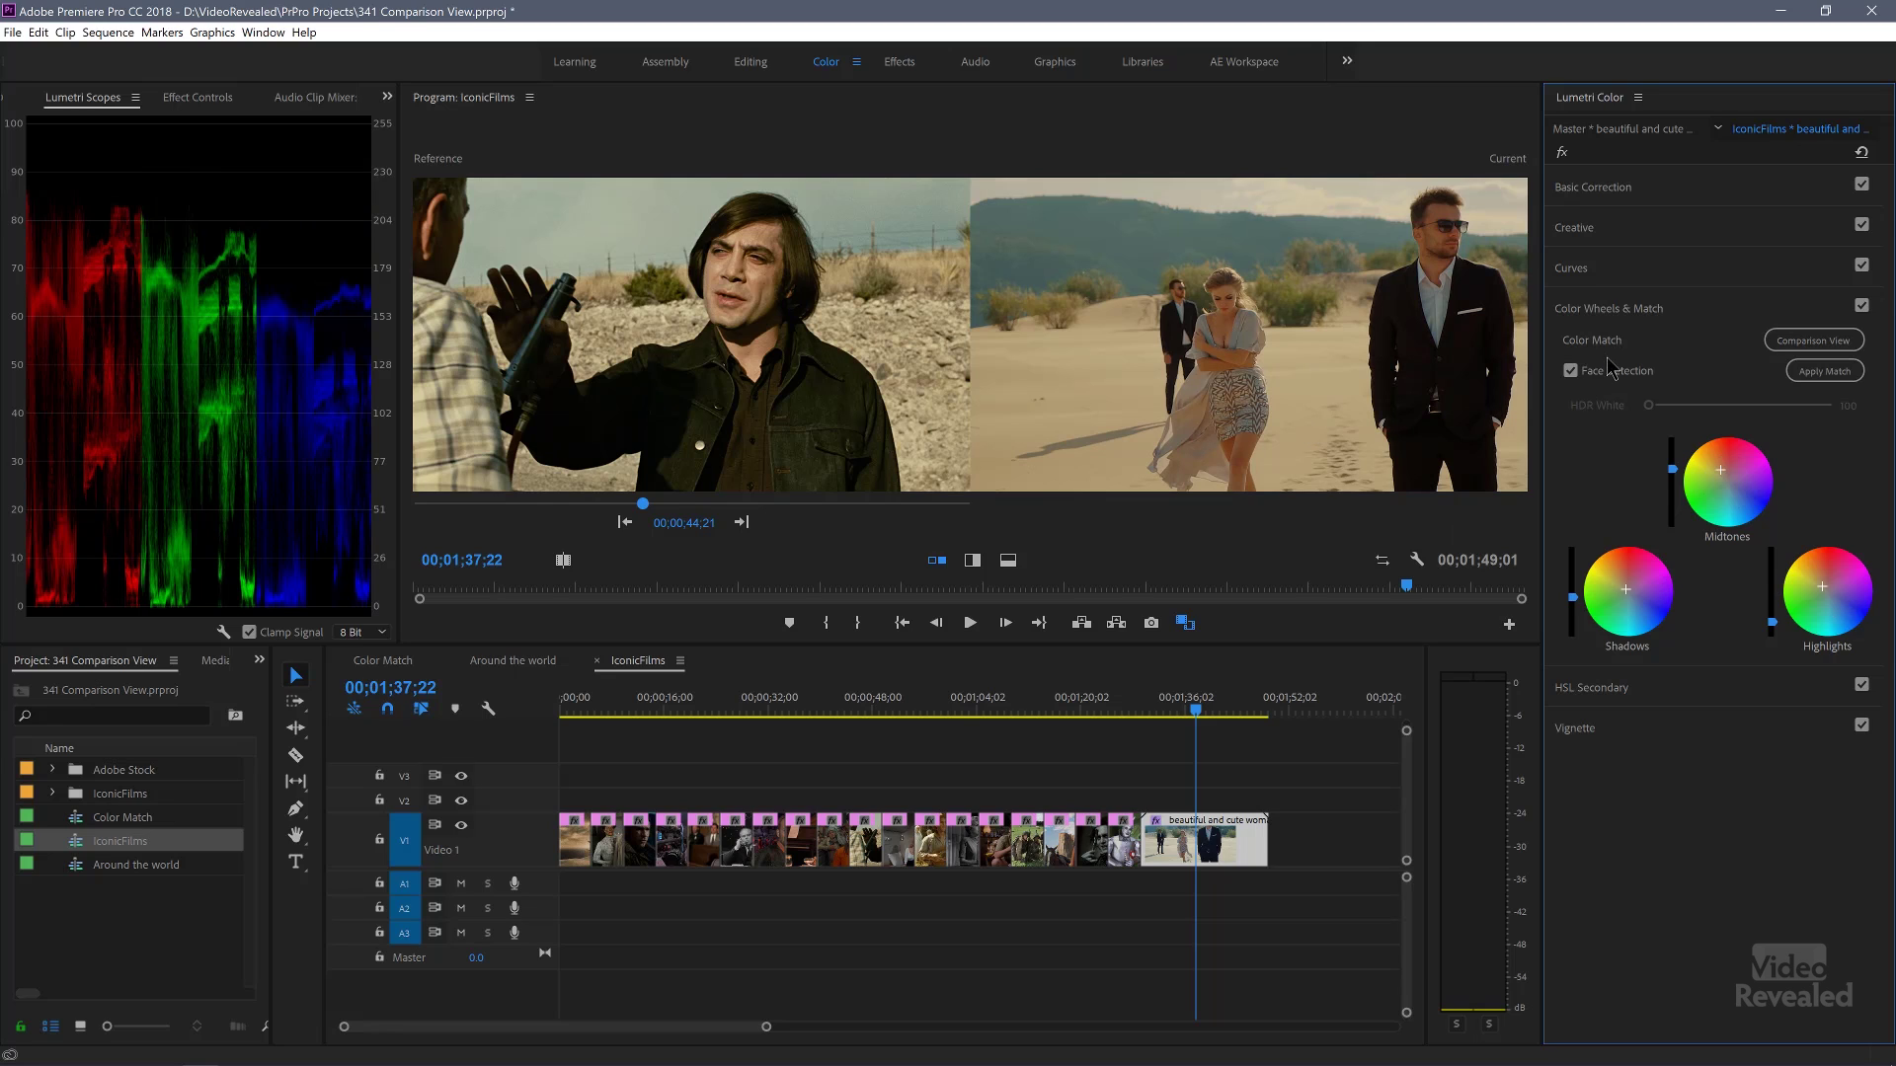
{"action": "left_click", "coordinate": [1824, 371]}
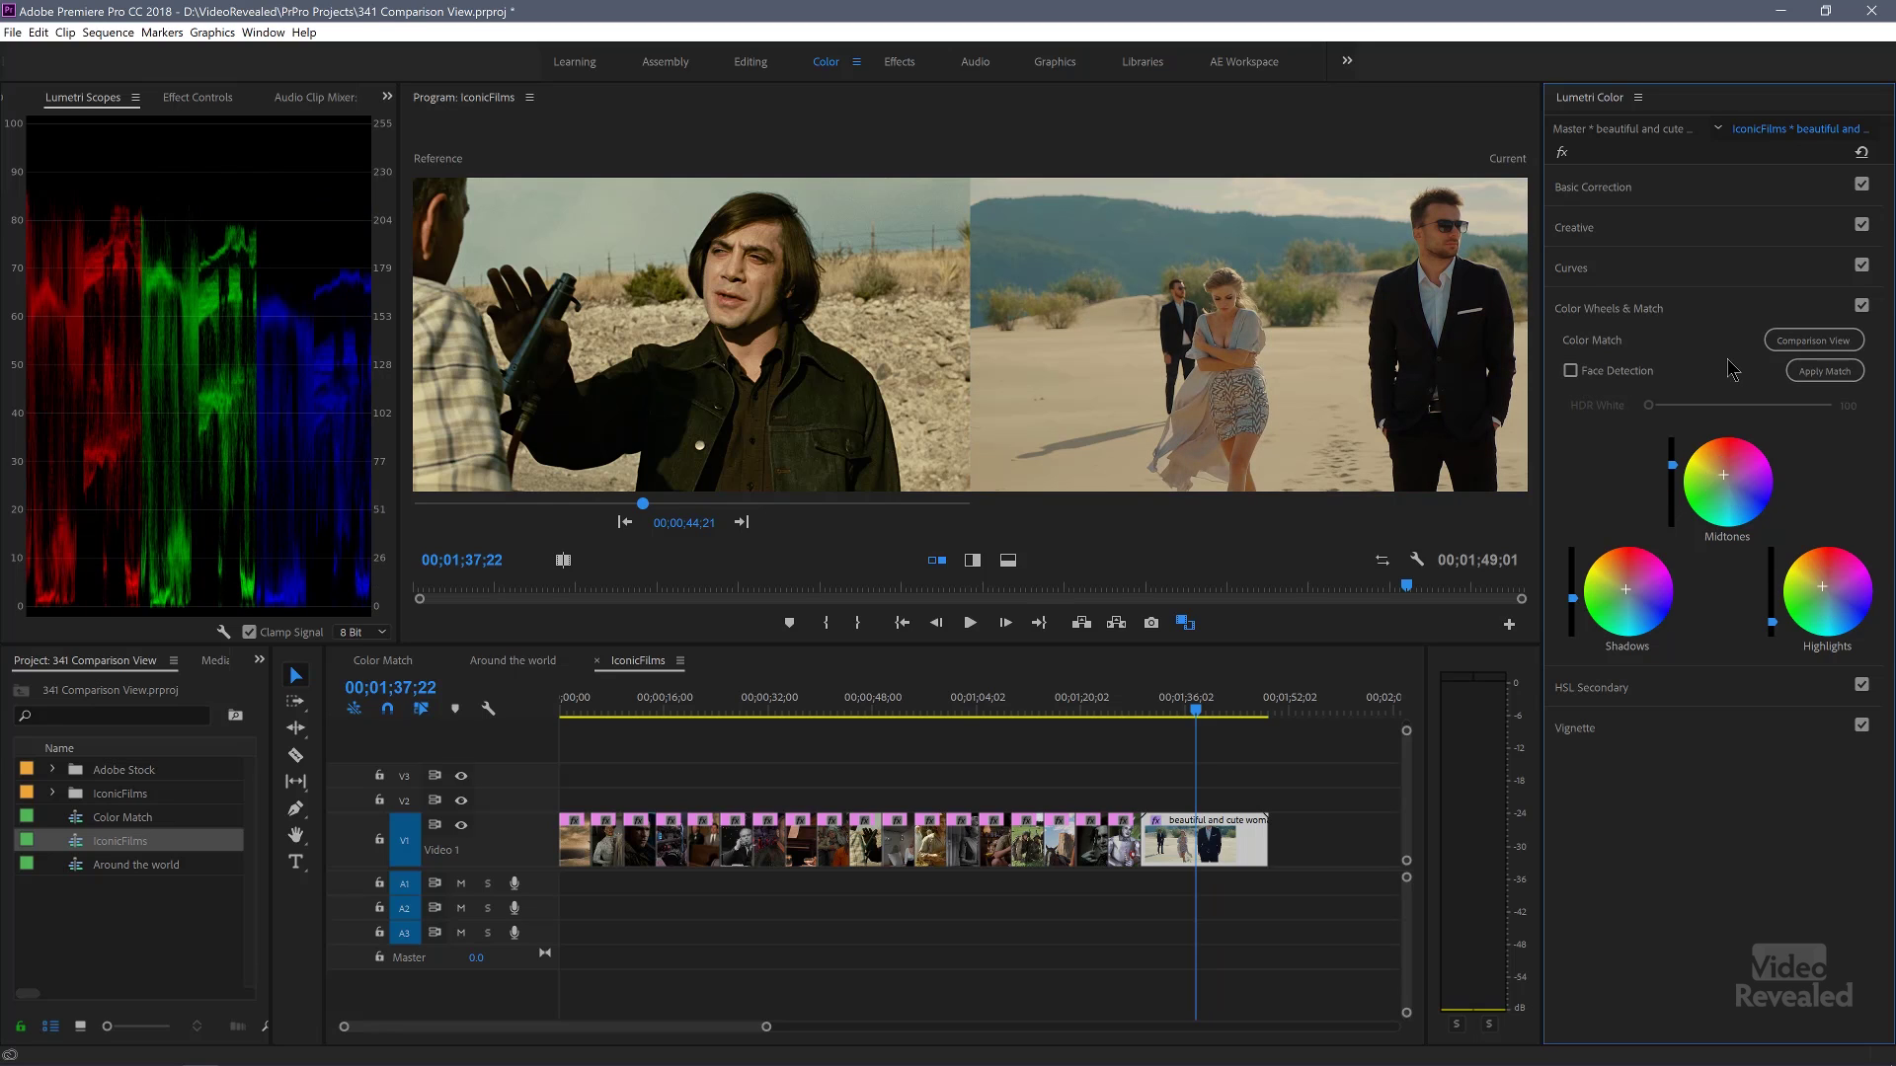
{"action": "left_click", "coordinate": [1560, 152]}
Compare the grade on and off, then match the clip to the next still and the swamp still.
{"action": "left_click", "coordinate": [1560, 152]}
{"action": "left_click", "coordinate": [1560, 152]}
{"action": "left_click", "coordinate": [1560, 152]}
{"action": "left_click", "coordinate": [735, 524]}
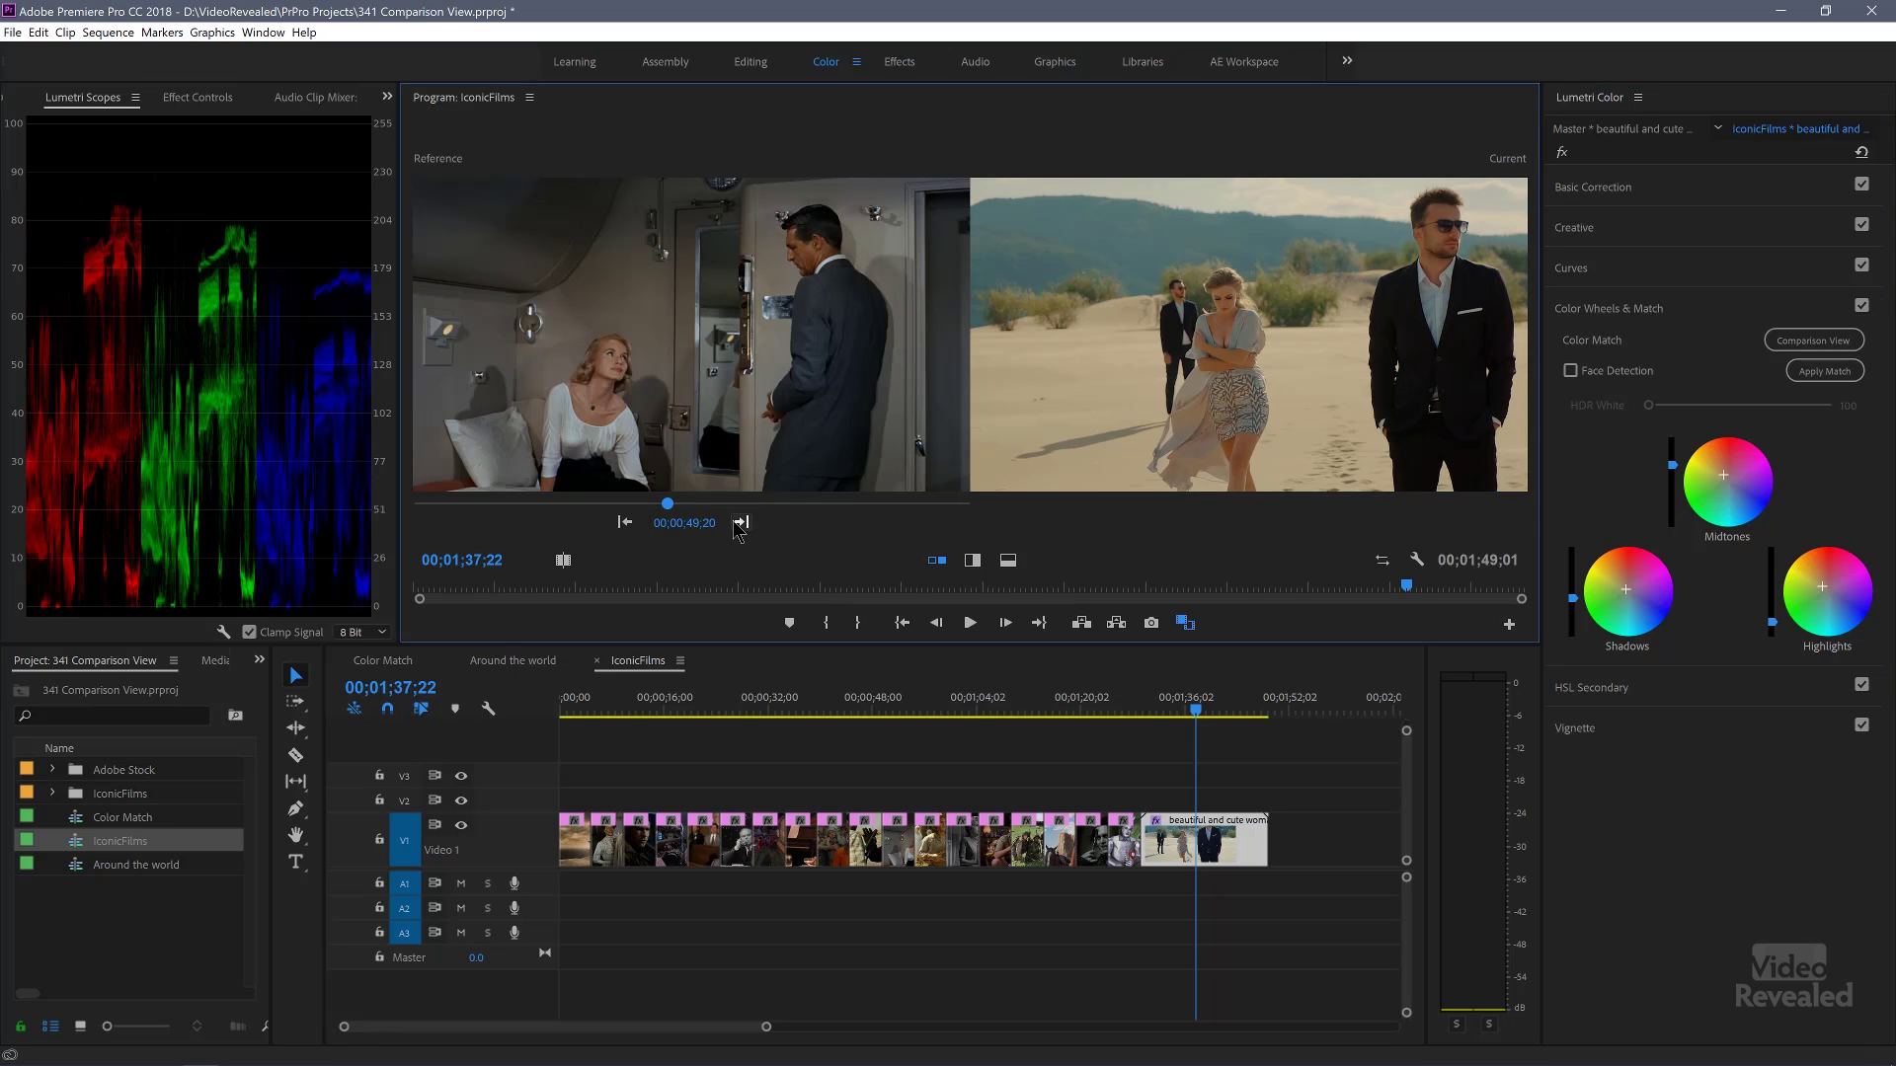
{"action": "left_click", "coordinate": [1820, 372]}
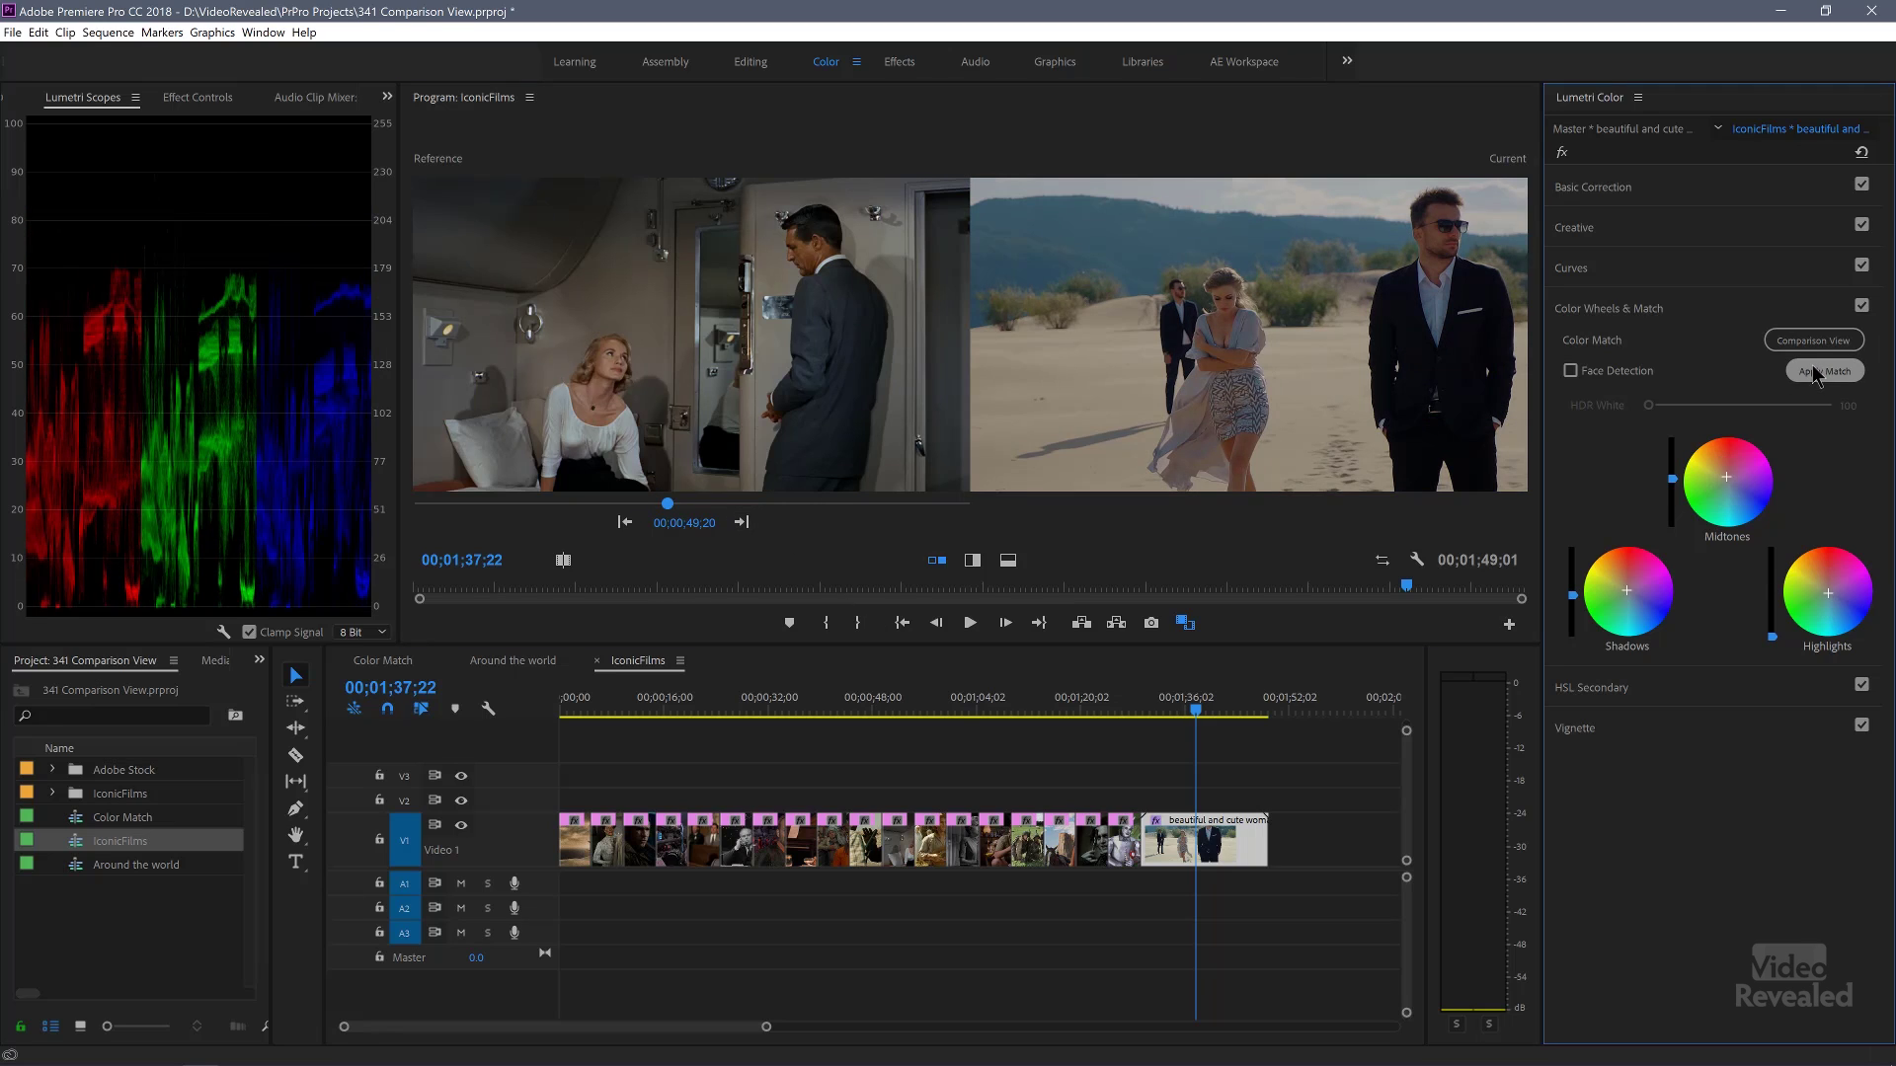
{"action": "left_click", "coordinate": [741, 523]}
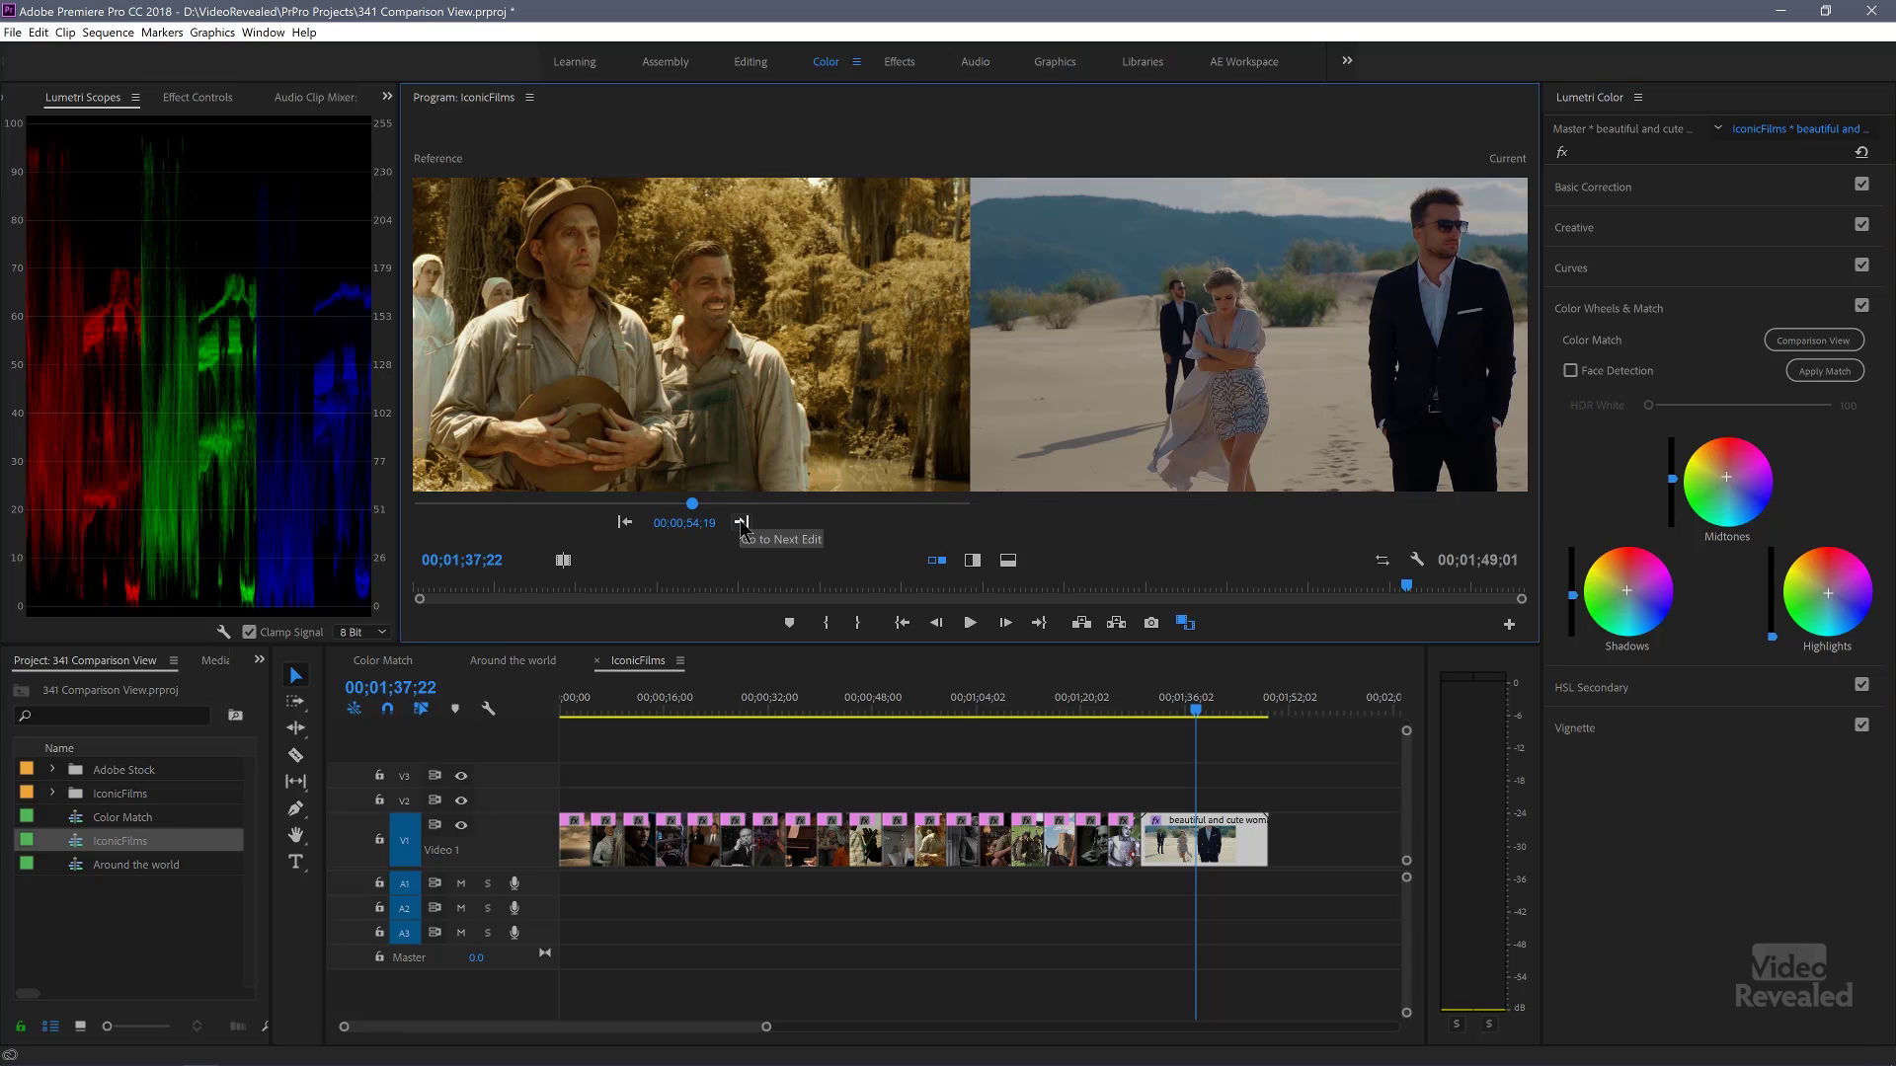
{"action": "left_click", "coordinate": [1825, 374]}
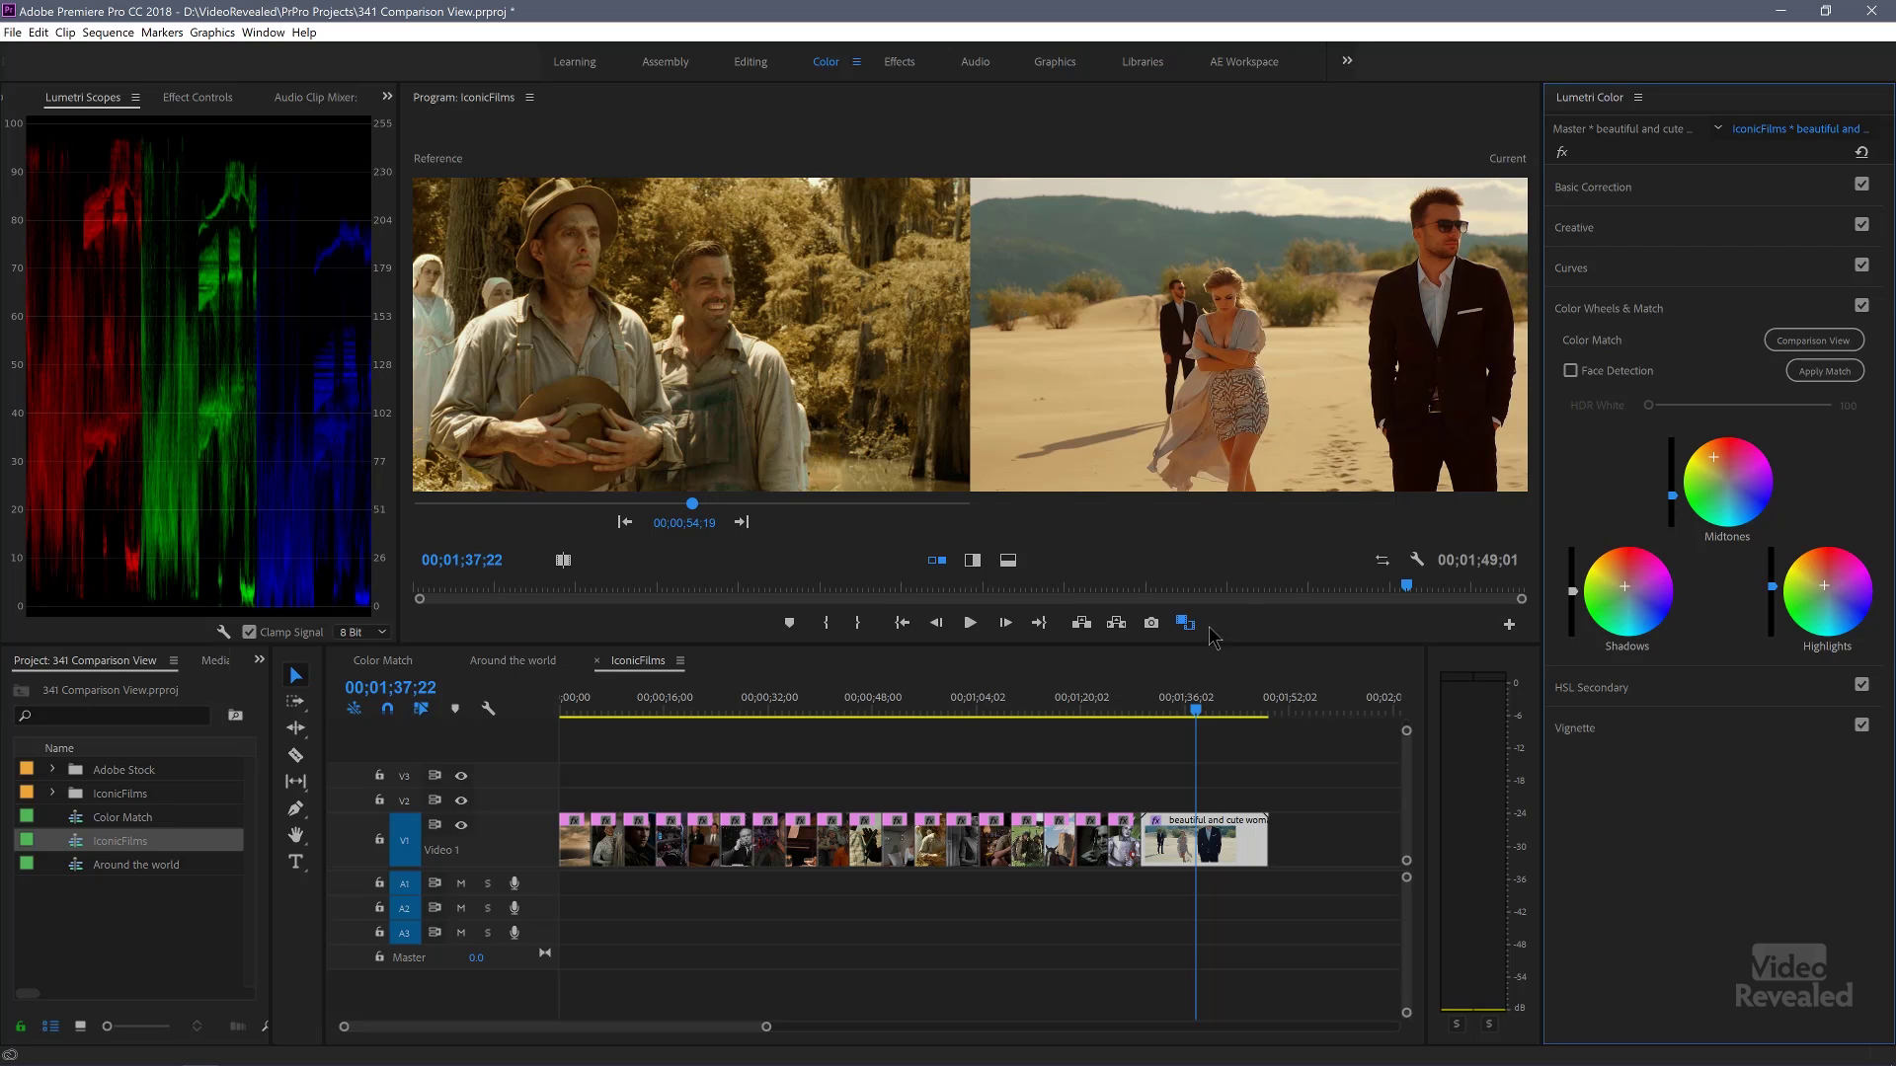
Match the clip to the black-and-white still, the following still, and the soldiers still.
{"action": "left_click", "coordinate": [743, 523]}
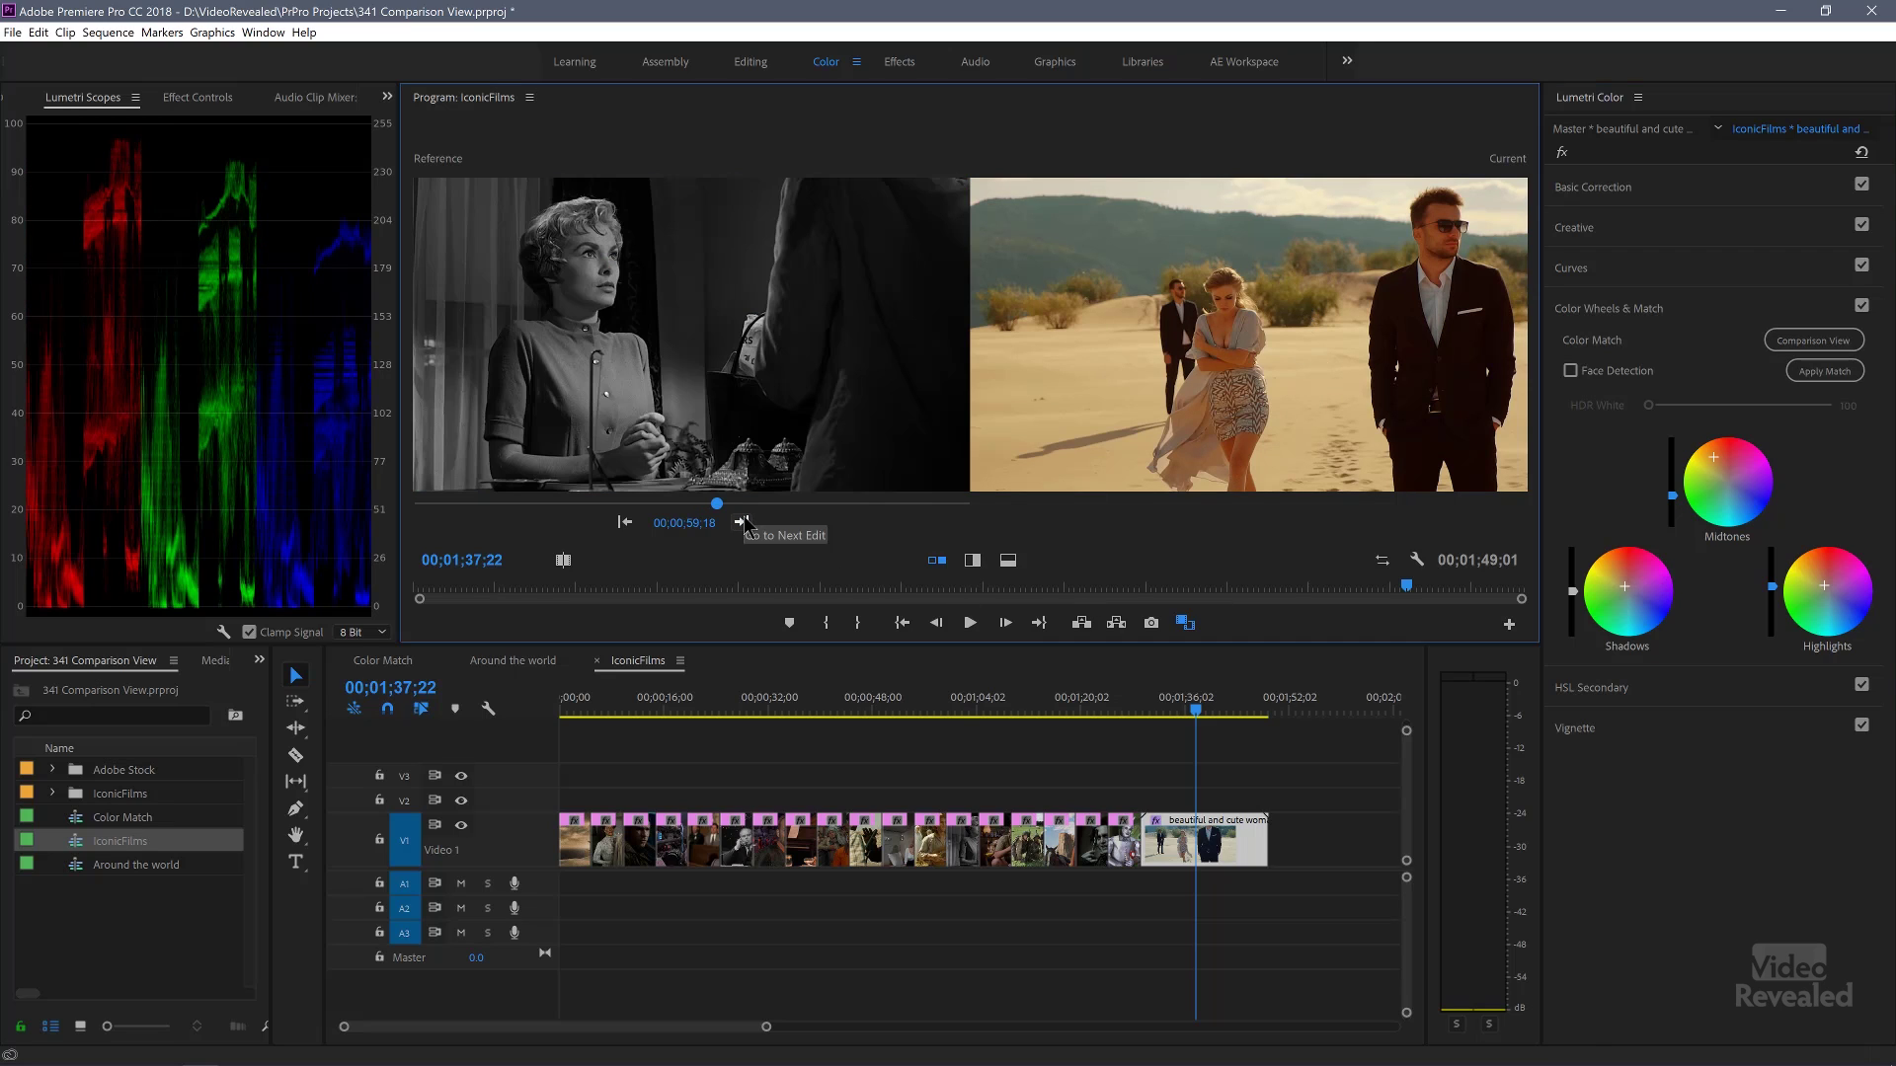
{"action": "left_click", "coordinate": [1825, 373]}
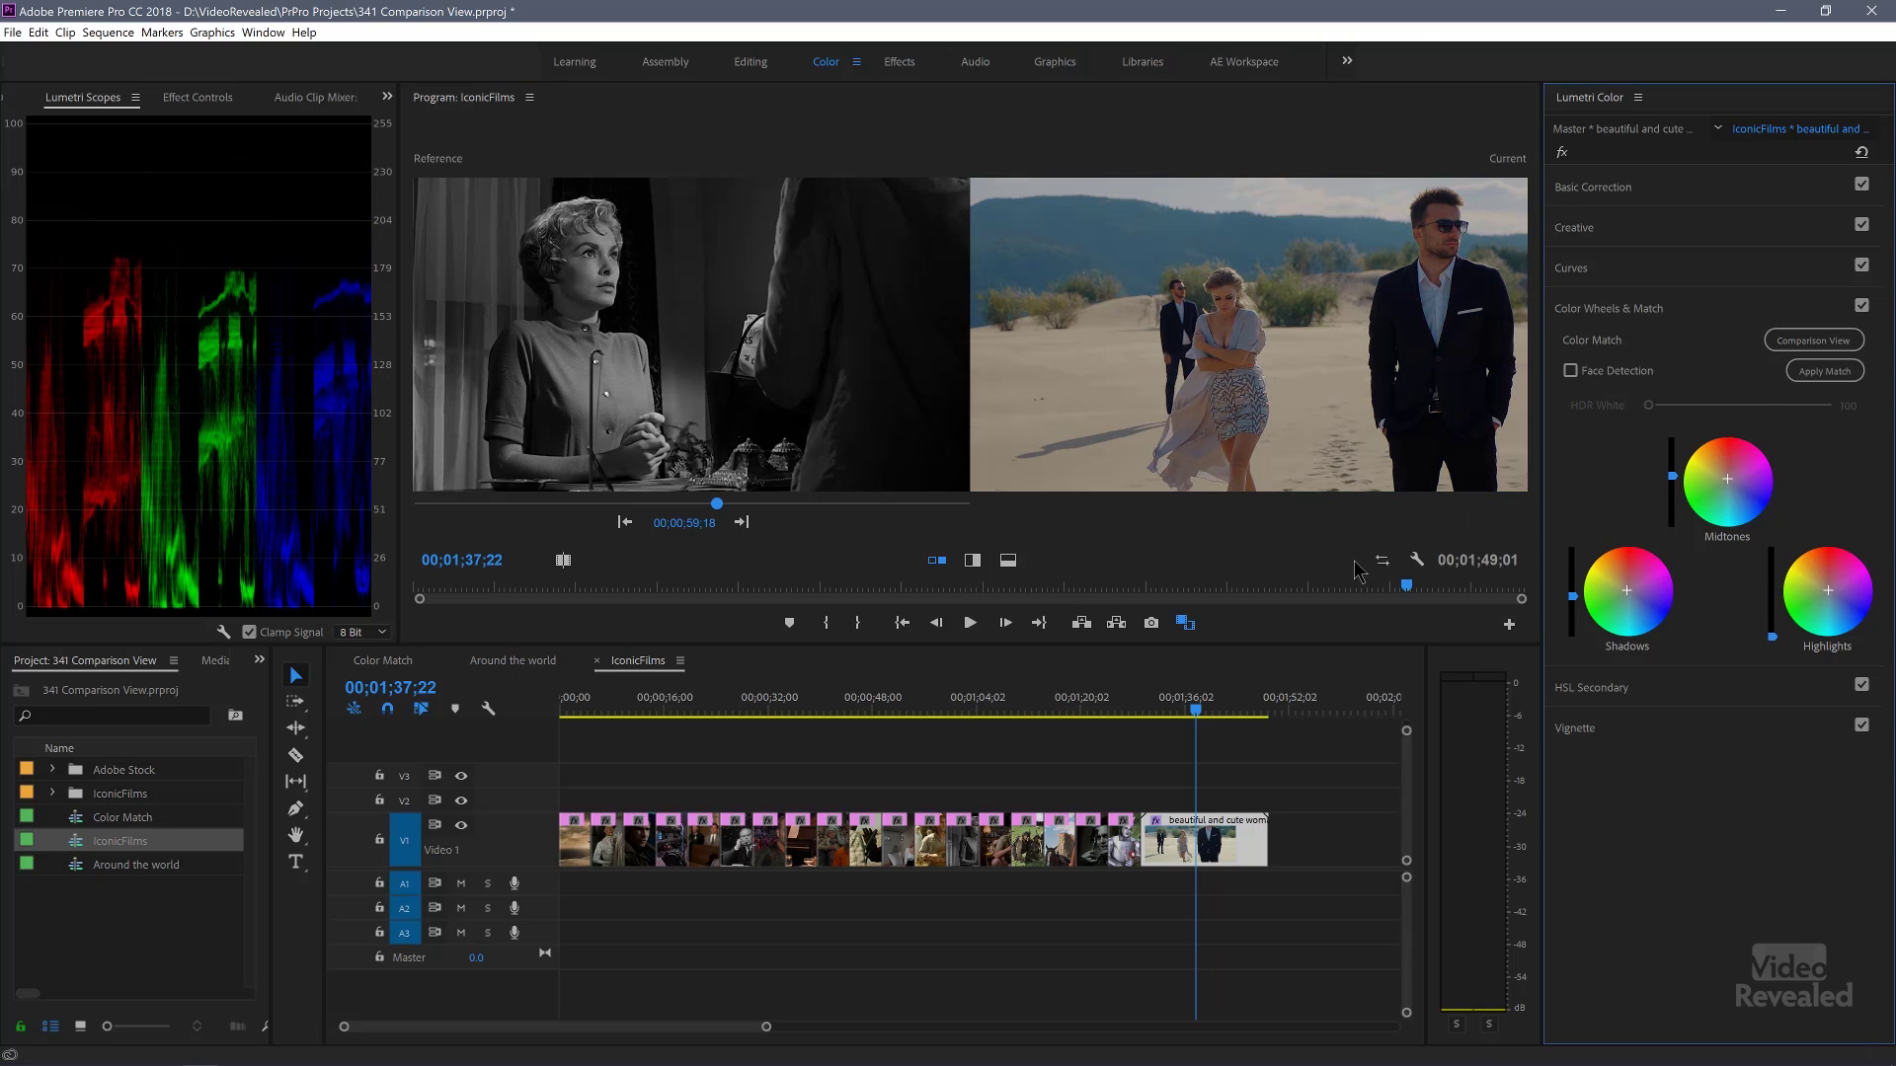
{"action": "left_click", "coordinate": [742, 523]}
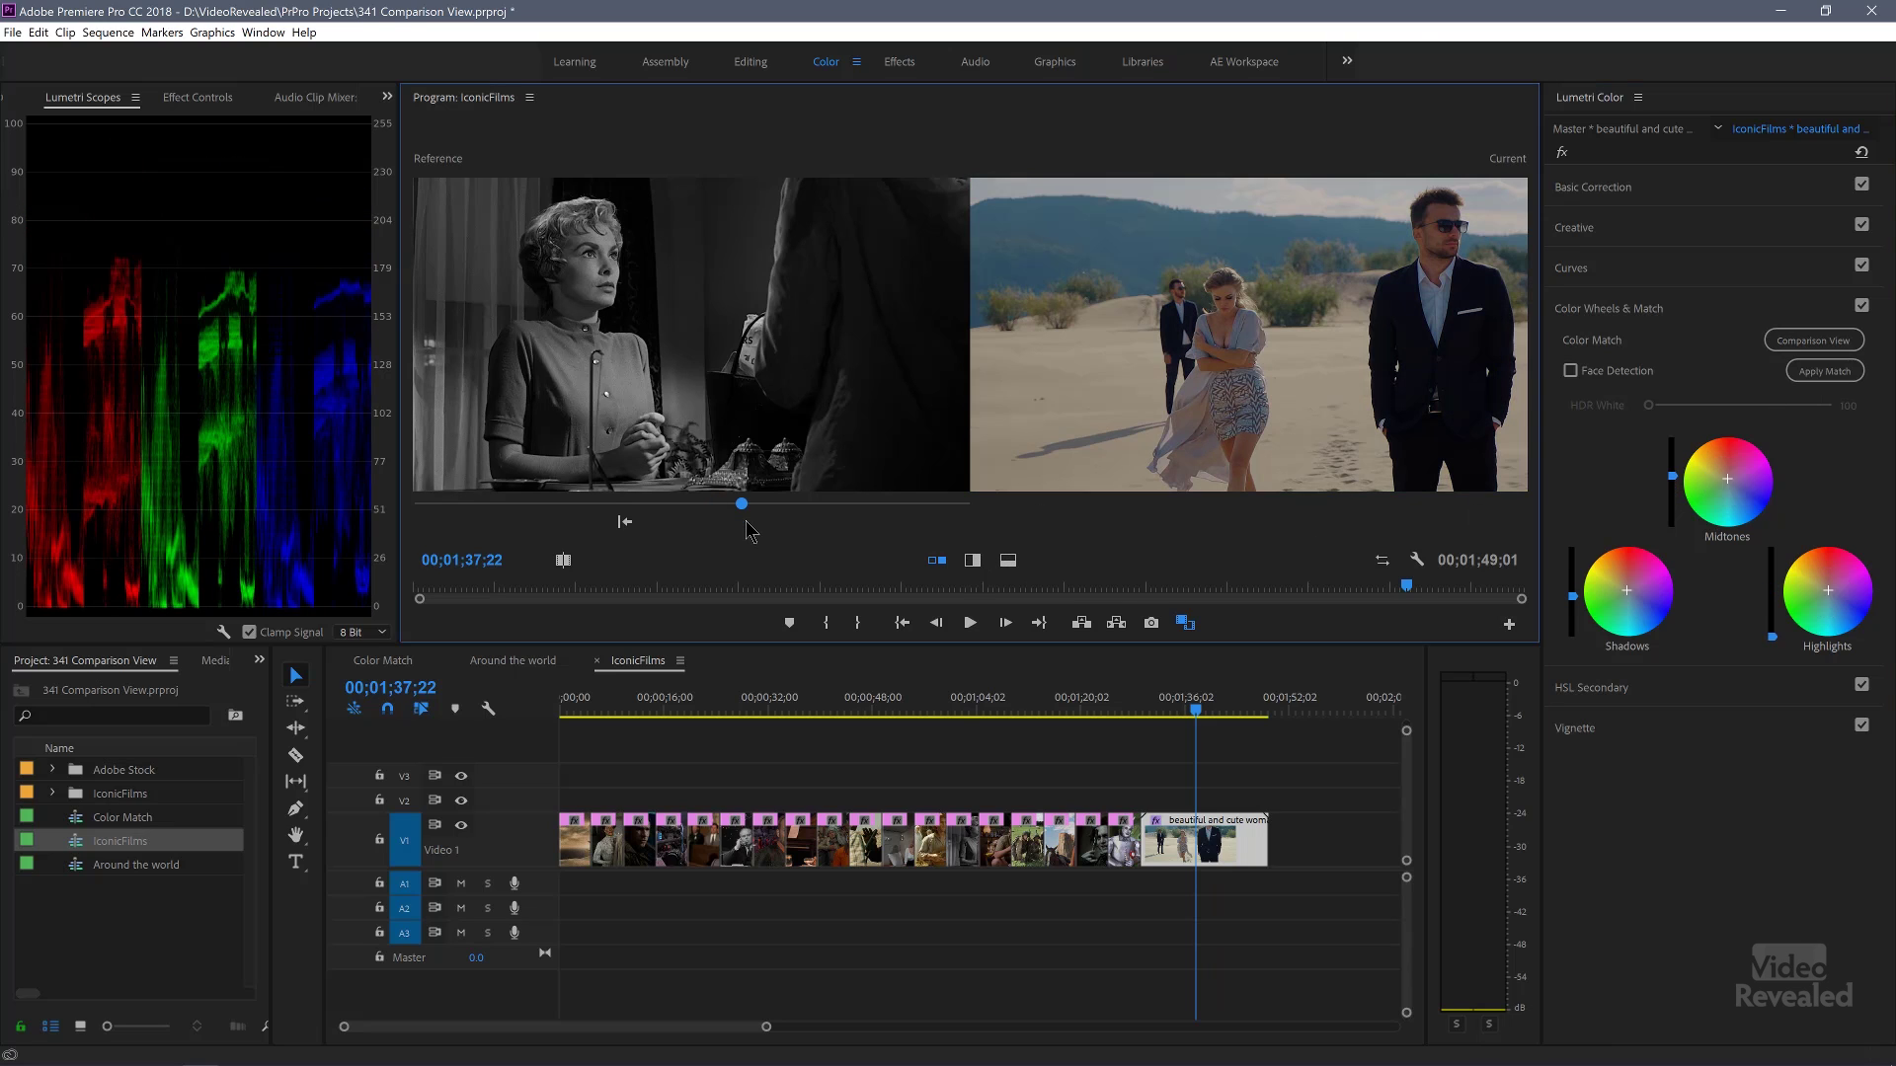
{"action": "left_click", "coordinate": [1825, 372]}
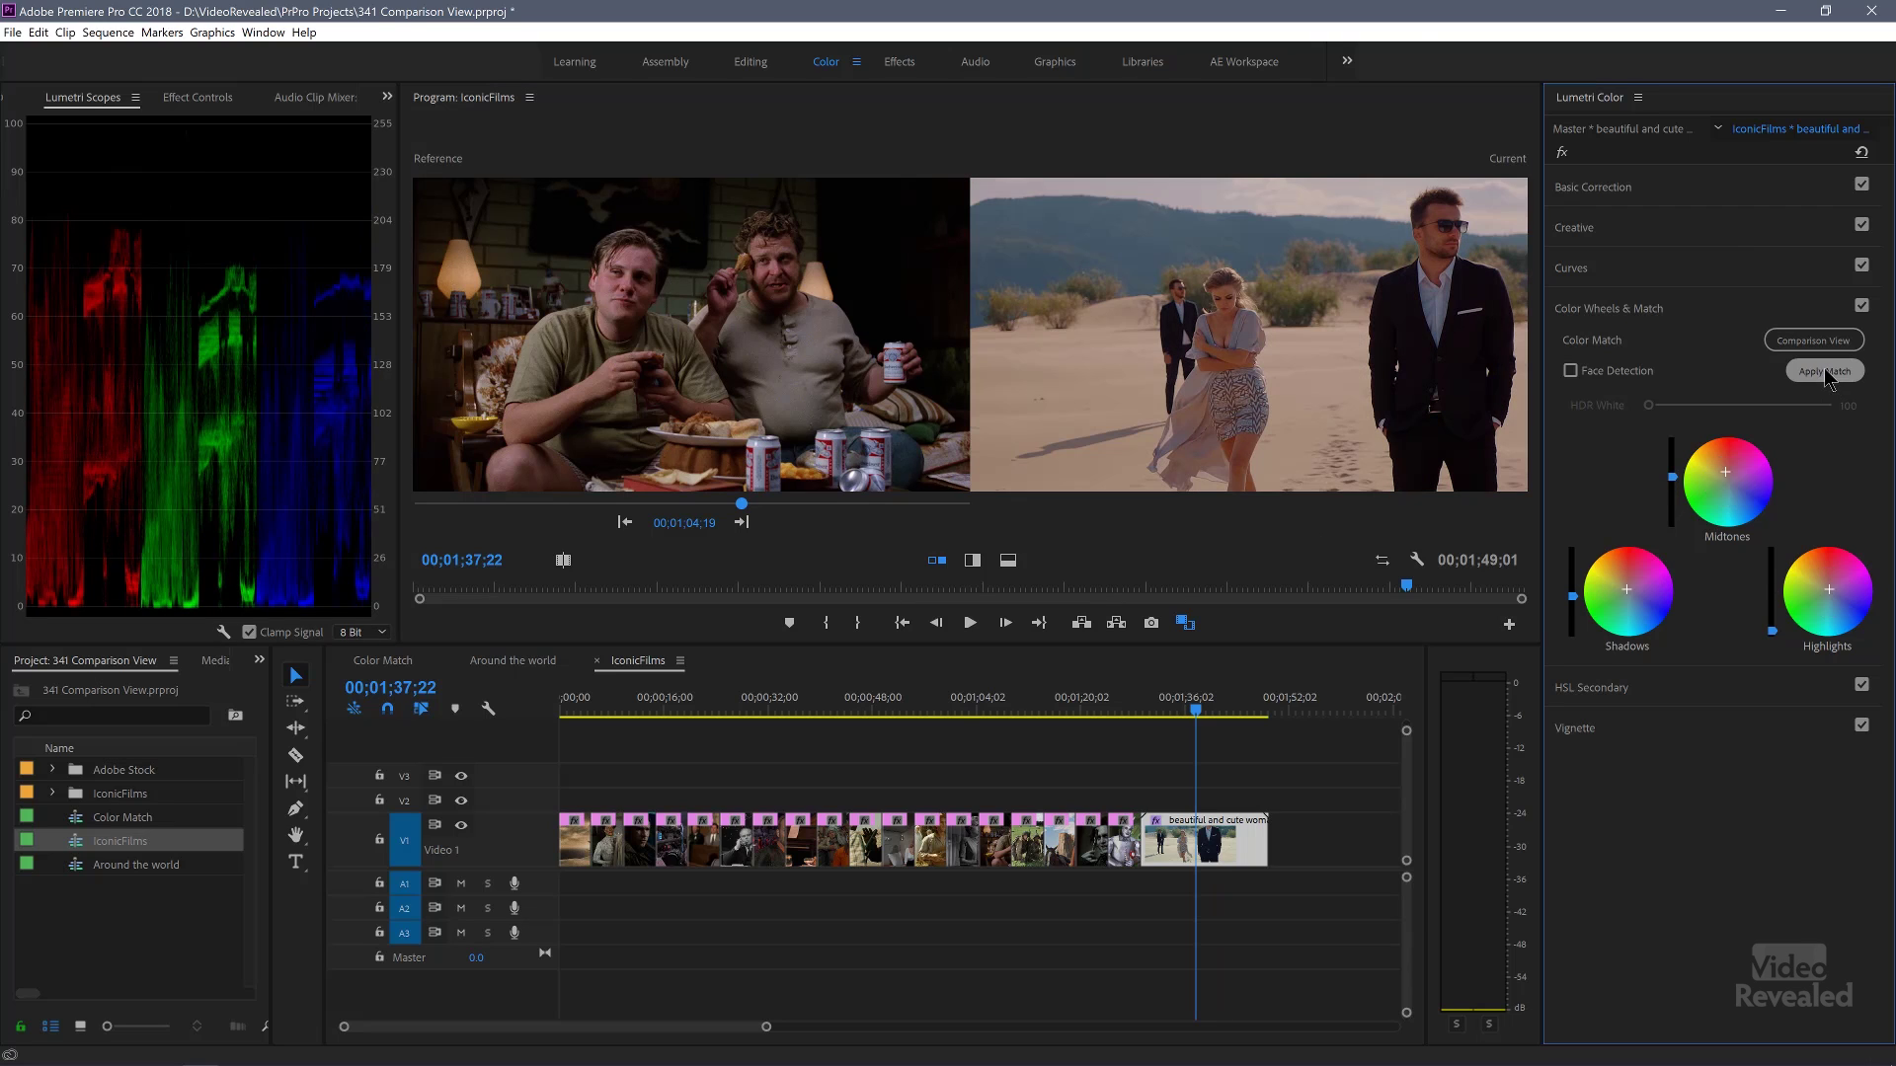
{"action": "left_click", "coordinate": [742, 522]}
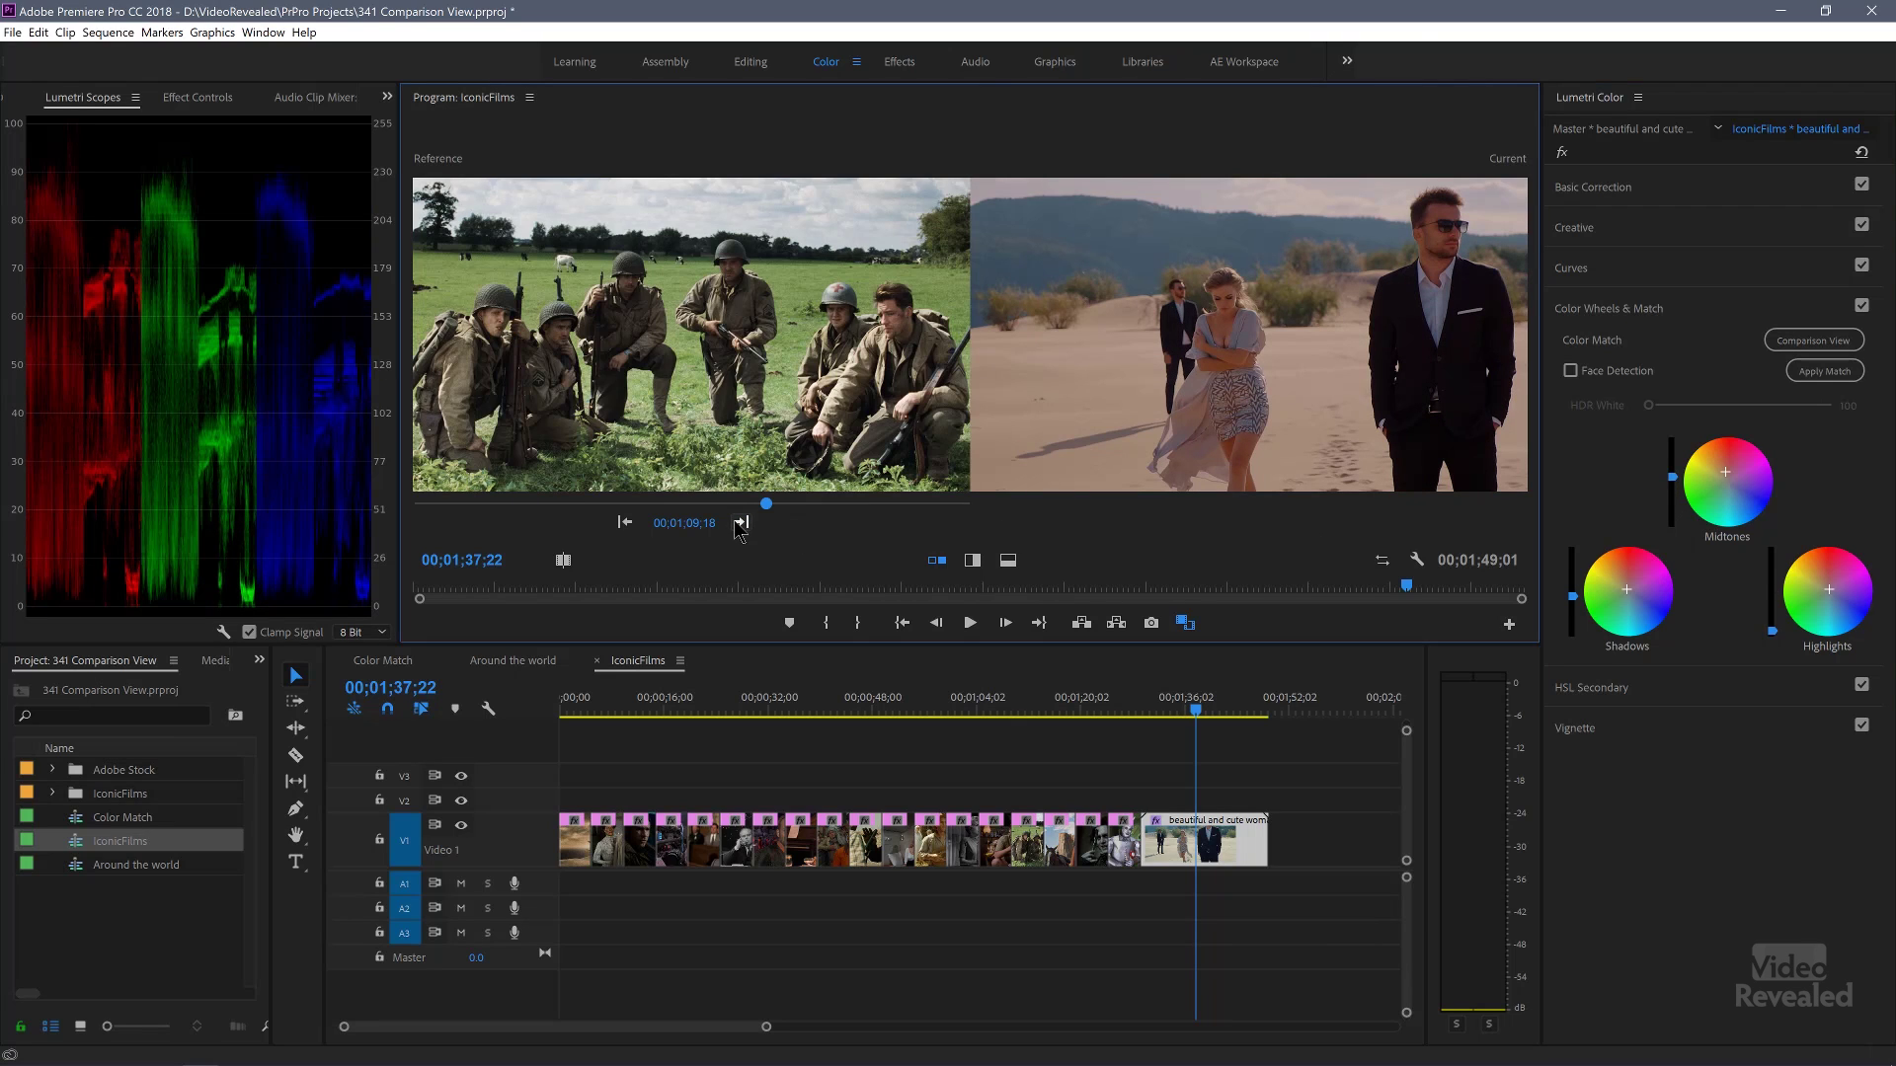
{"action": "left_click", "coordinate": [1825, 377]}
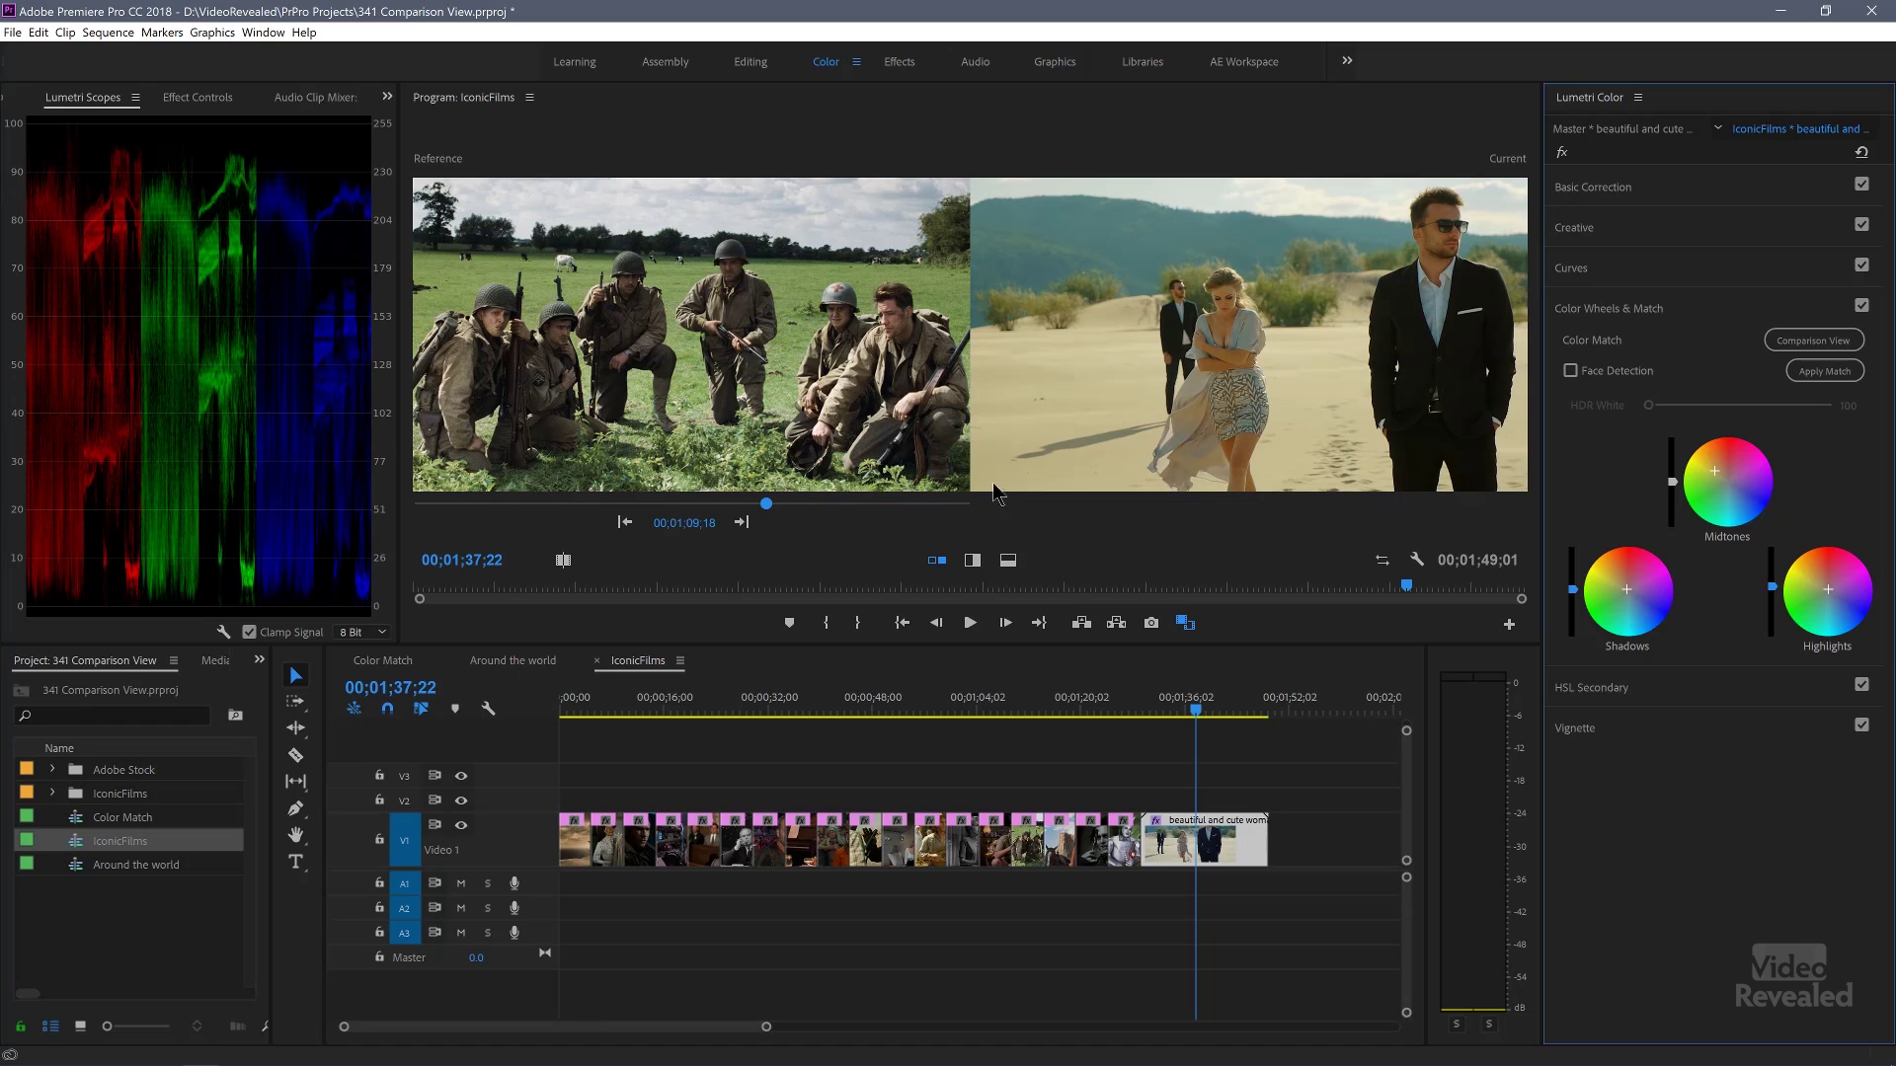
Match the clip to the western still, the dark 00:01:19:16 still, and the tin-man still.
{"action": "left_click", "coordinate": [738, 522]}
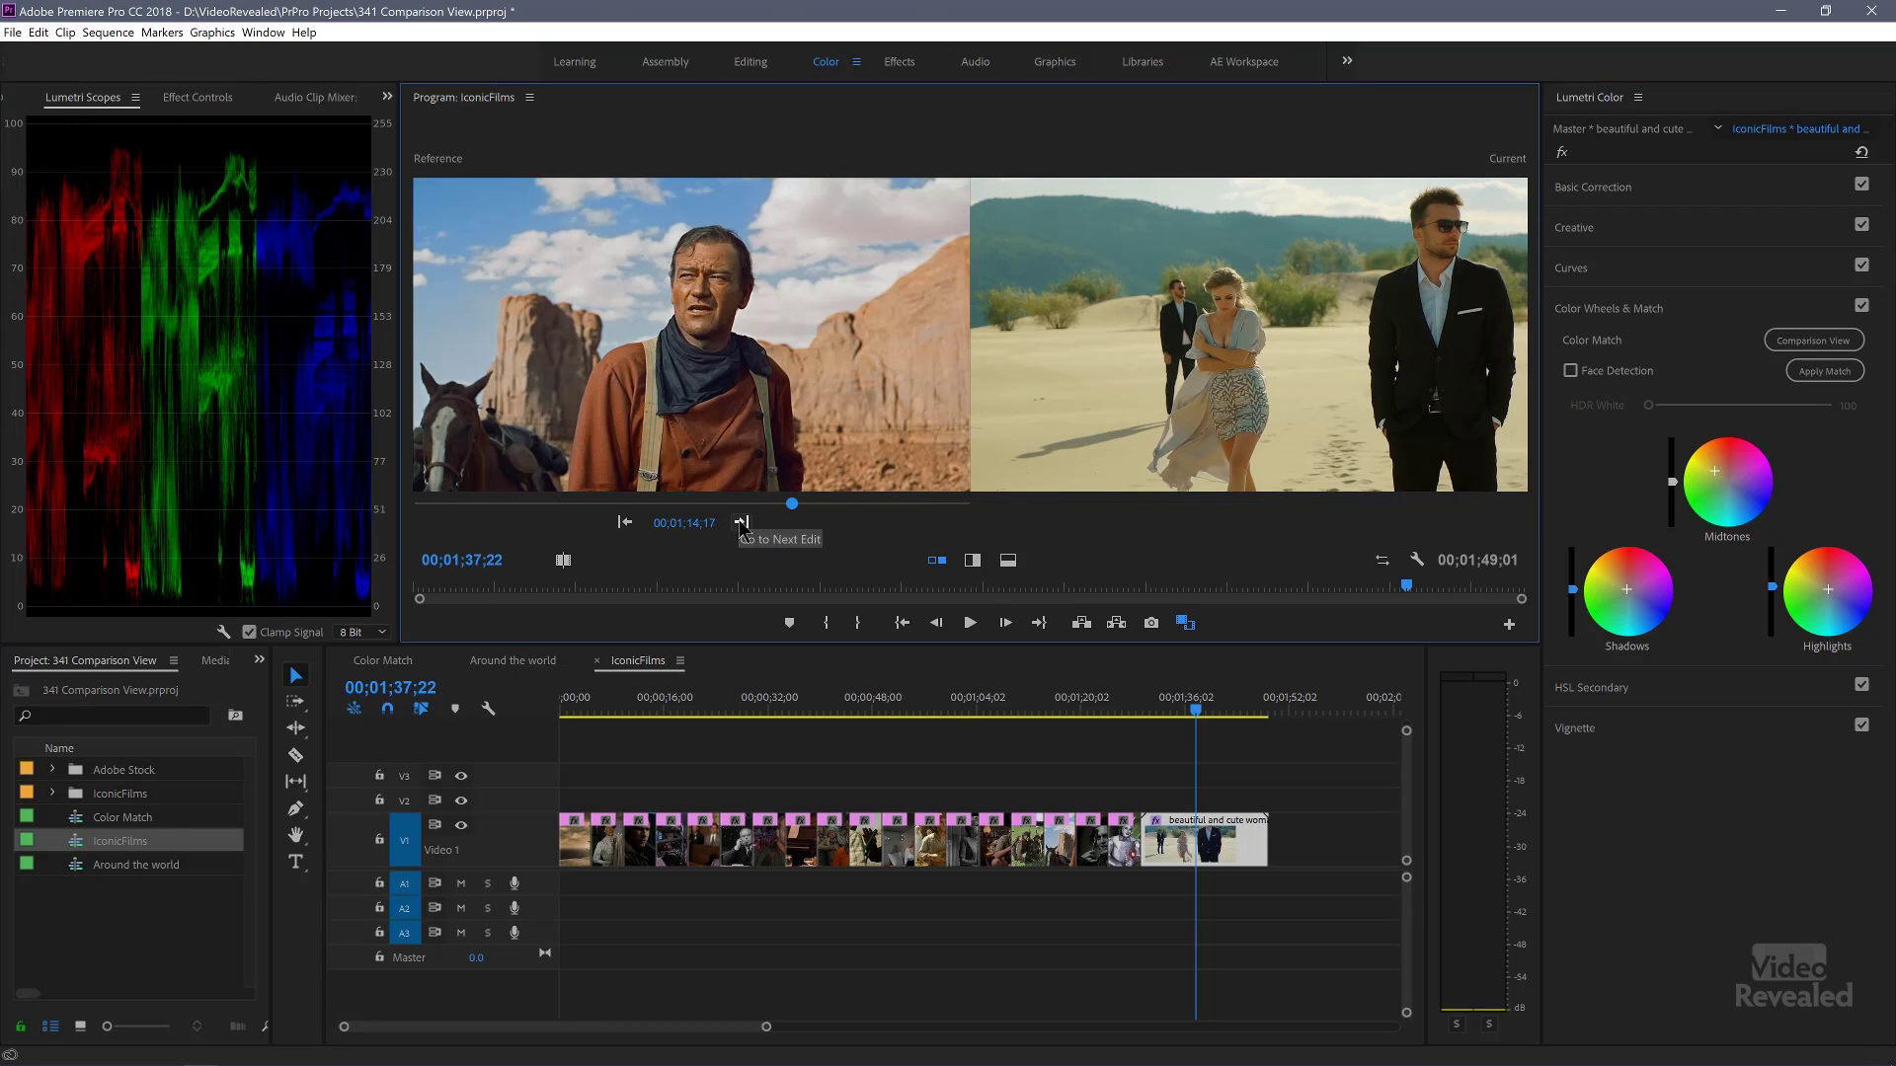
{"action": "left_click", "coordinate": [1827, 373]}
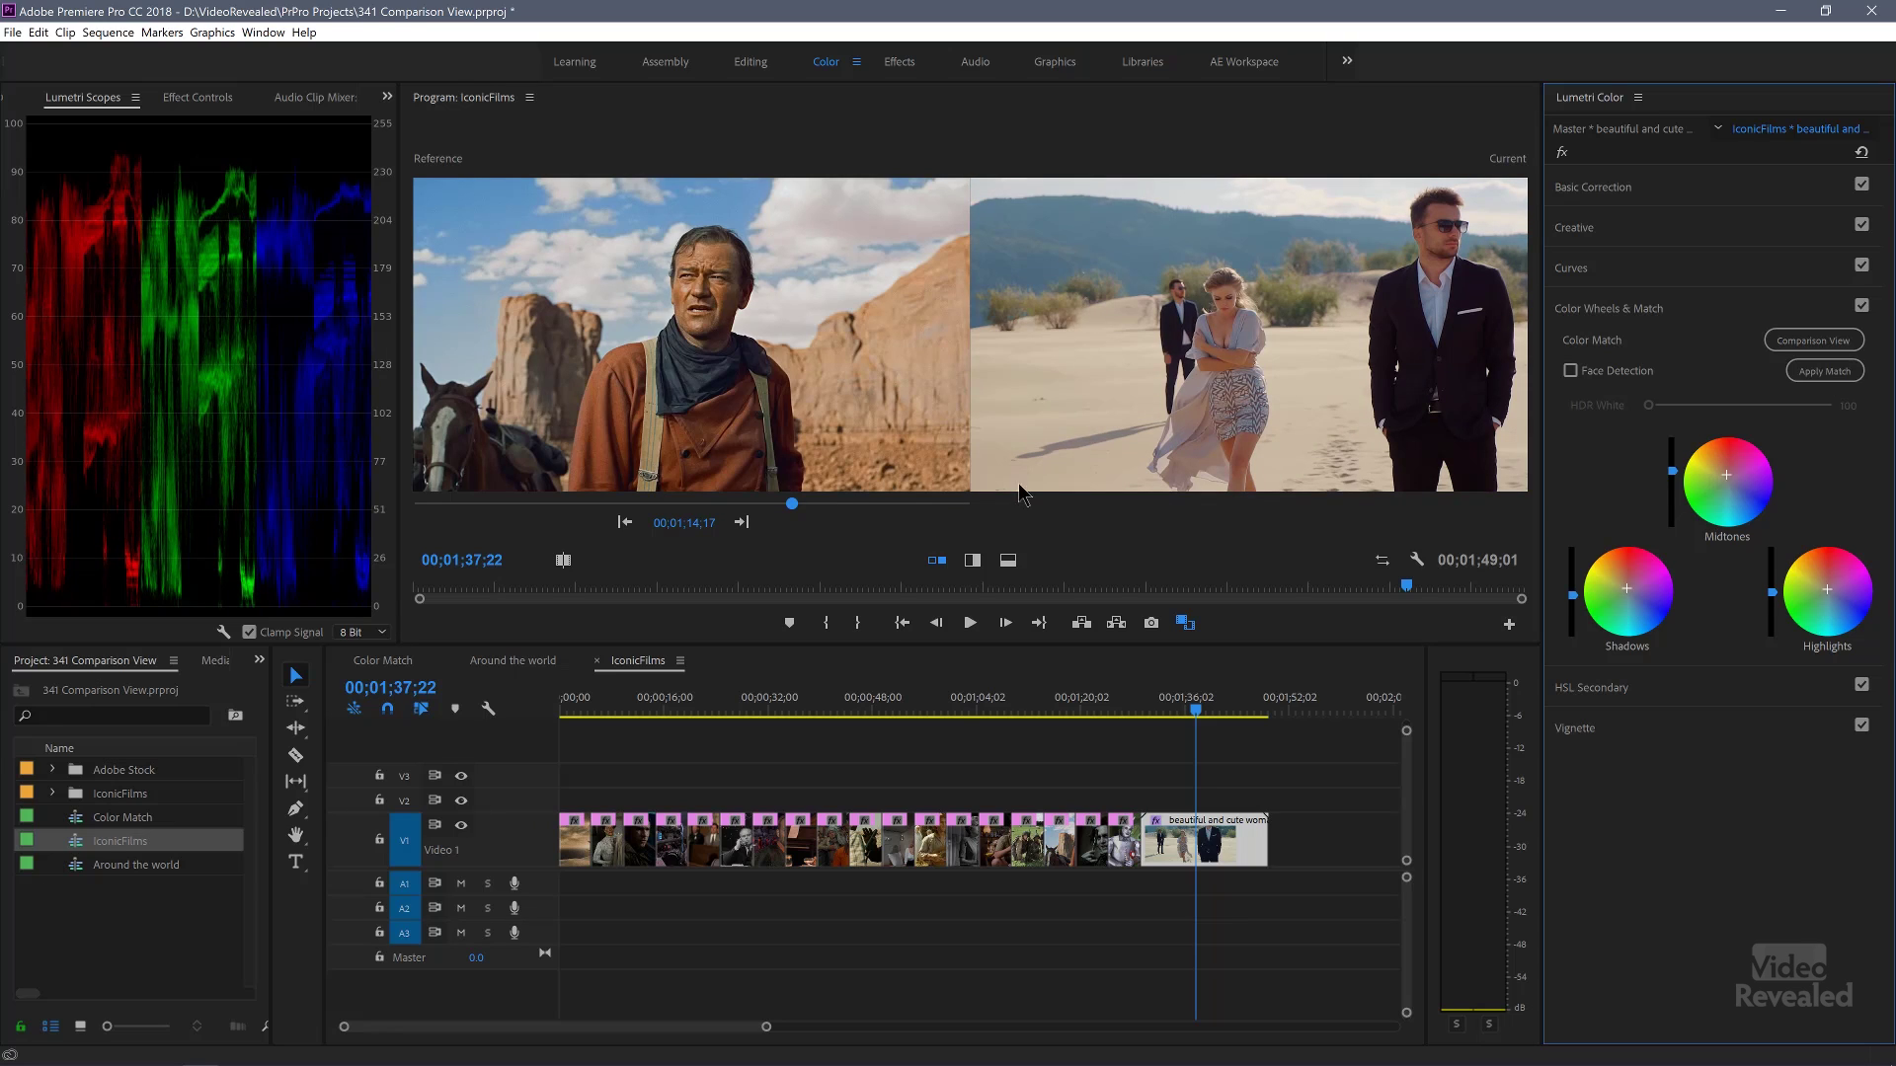
{"action": "left_click", "coordinate": [741, 522]}
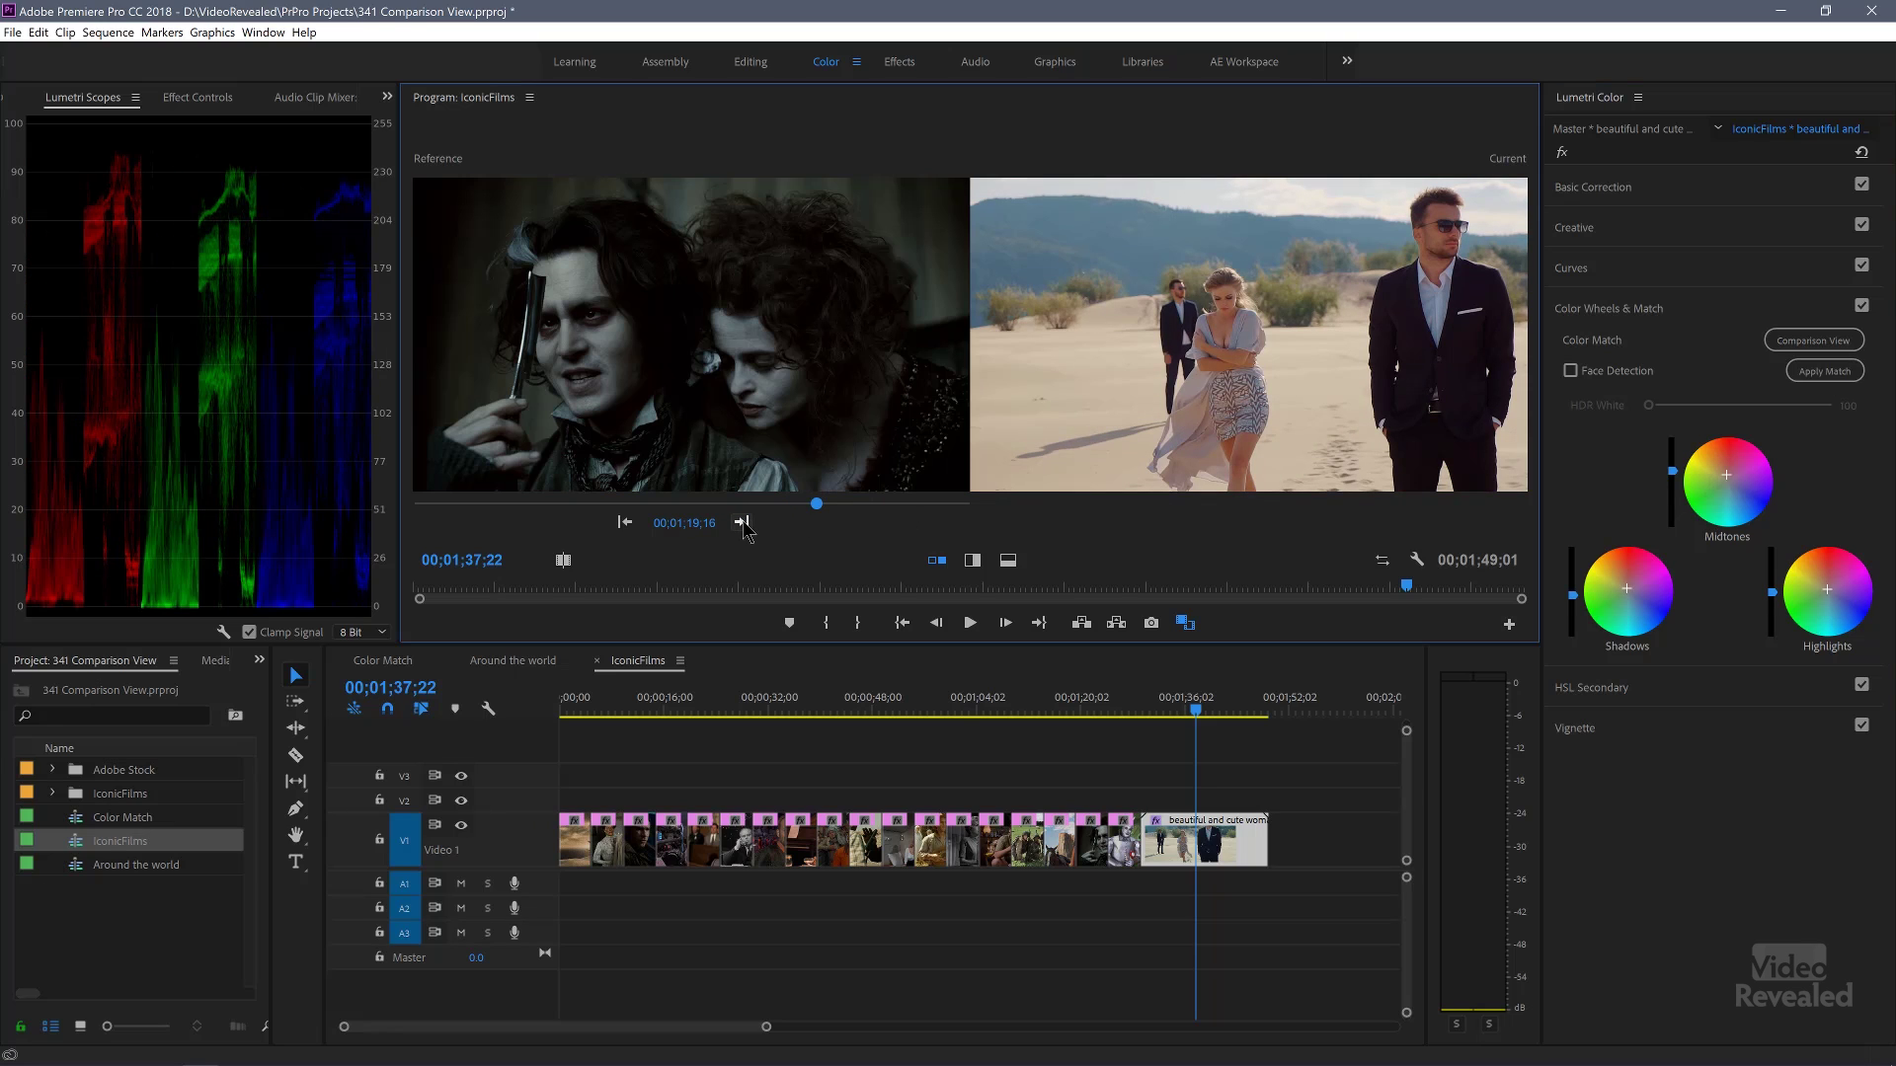
{"action": "left_click", "coordinate": [1834, 374]}
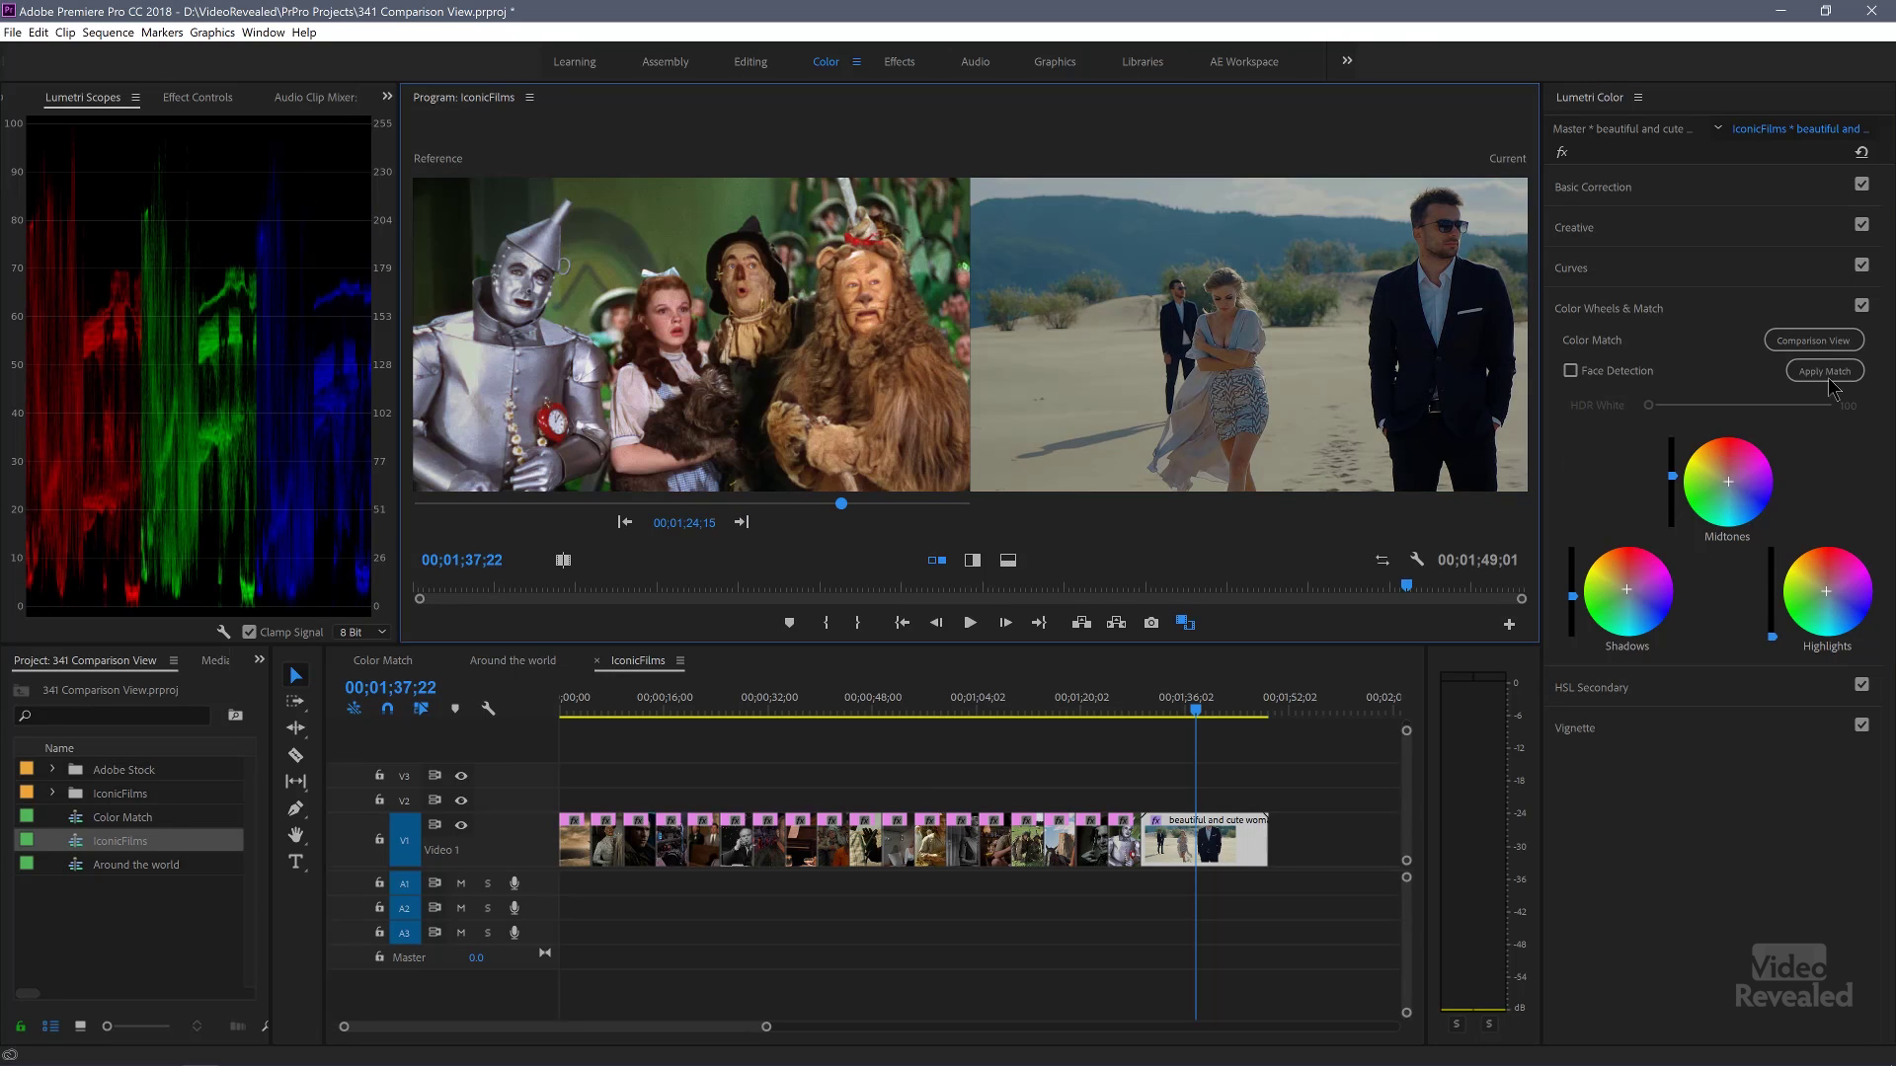
{"action": "left_click", "coordinate": [1826, 373]}
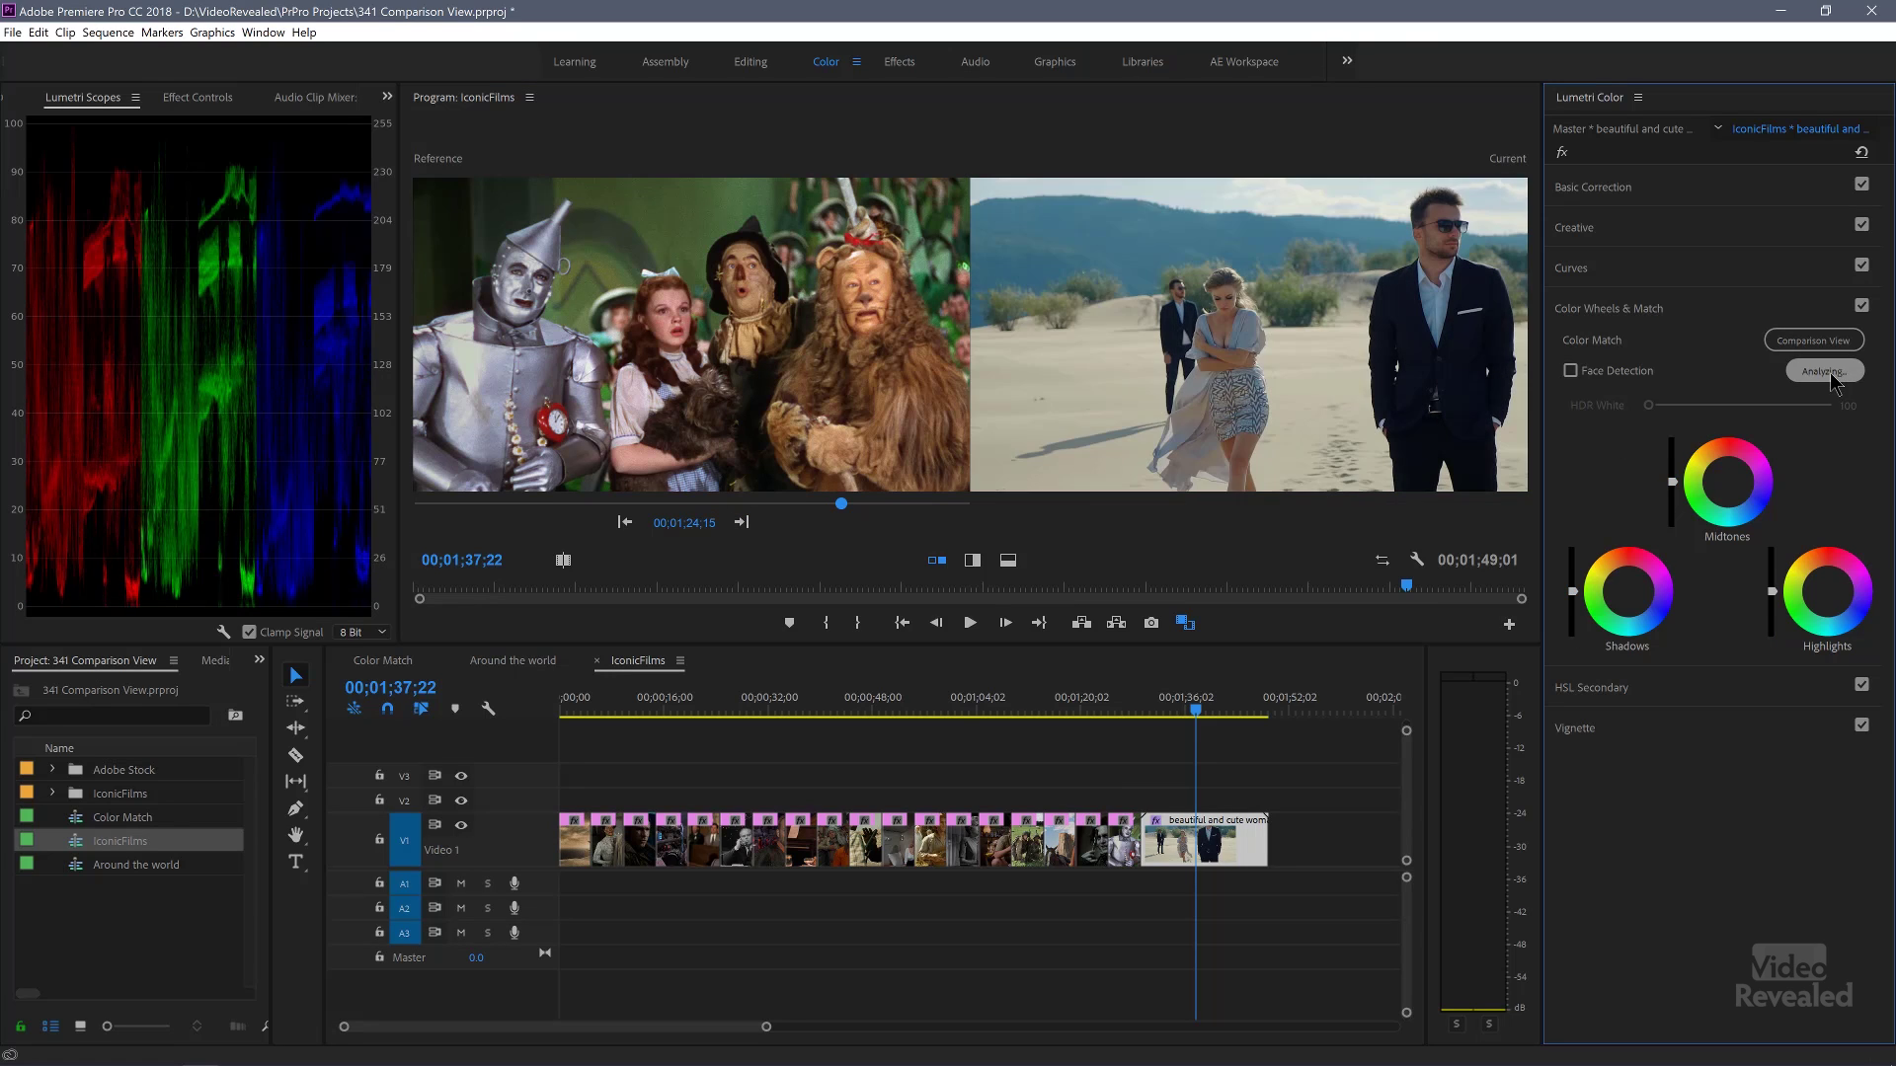